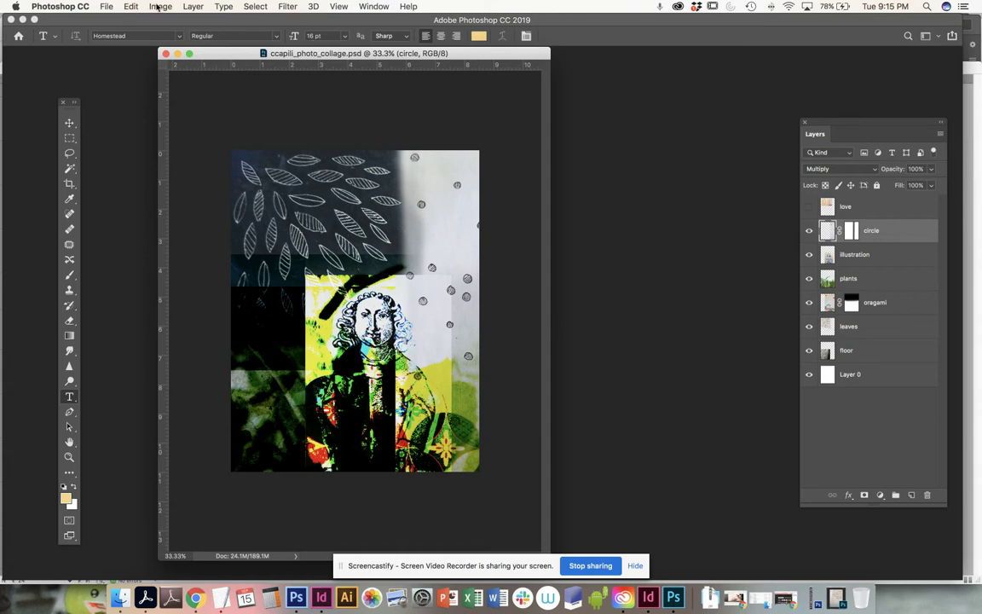
Step: Save a flattened TIFF copy of the collage without layers, using LZW compression and replacing the existing ccapili_photo_collage.tif
click(106, 7)
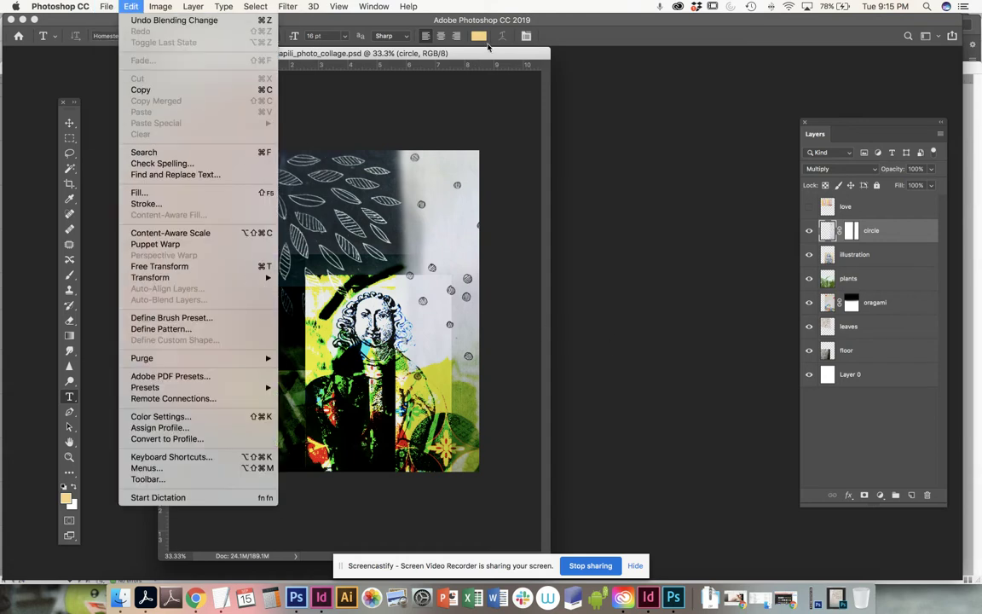
click(408, 57)
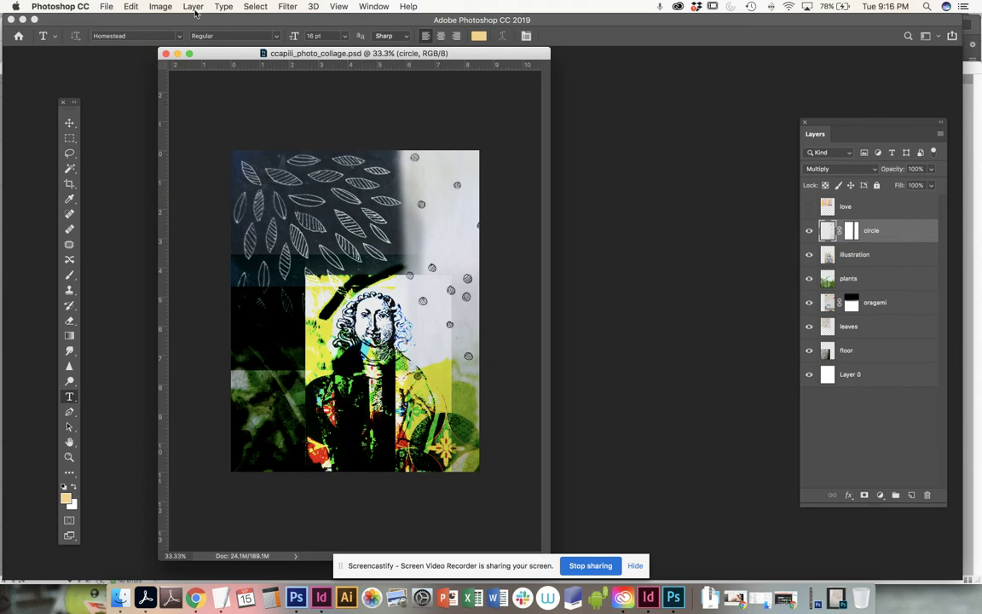
click(106, 6)
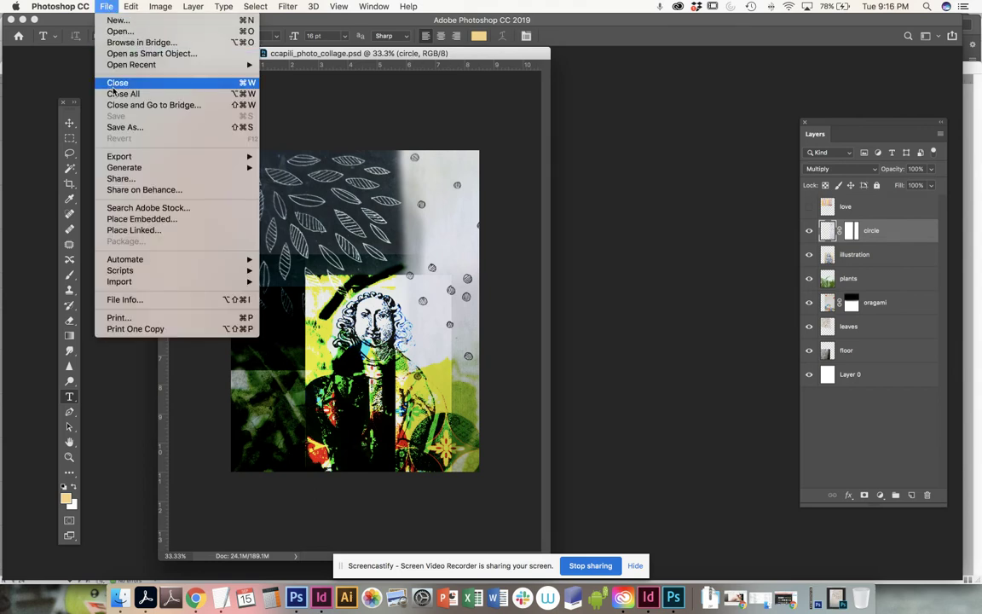
click(125, 127)
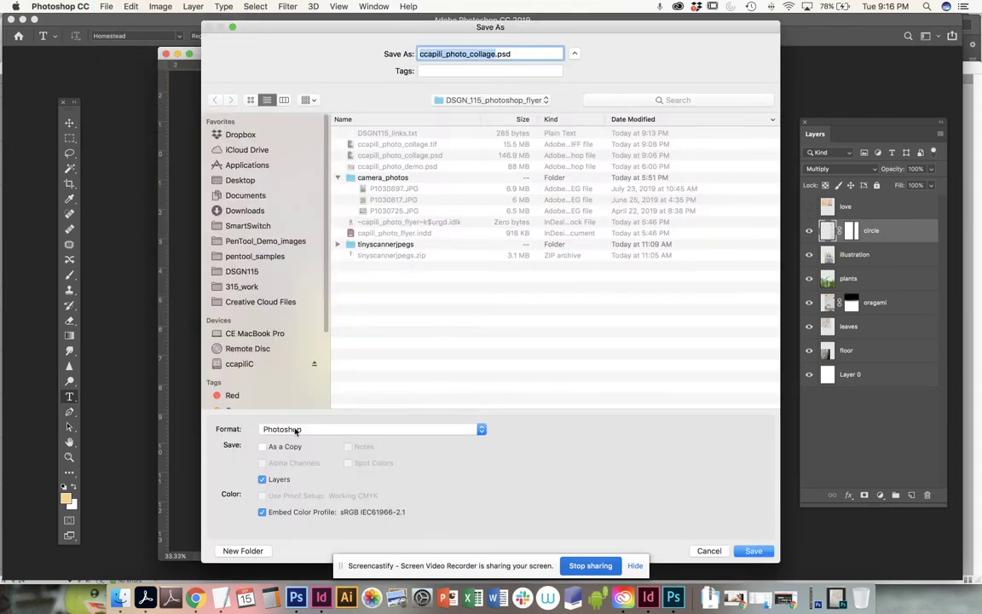
click(294, 429)
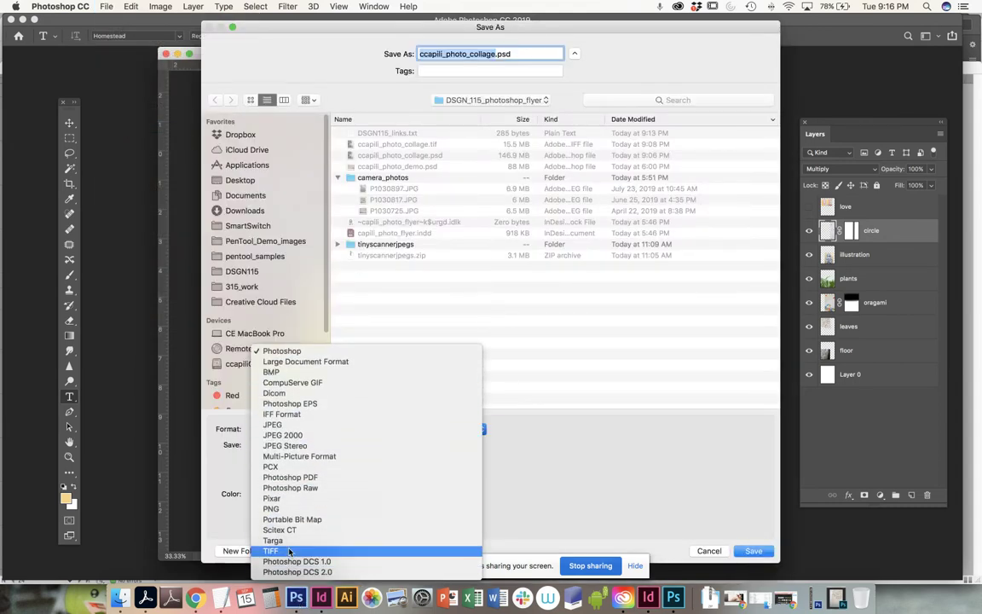
click(286, 551)
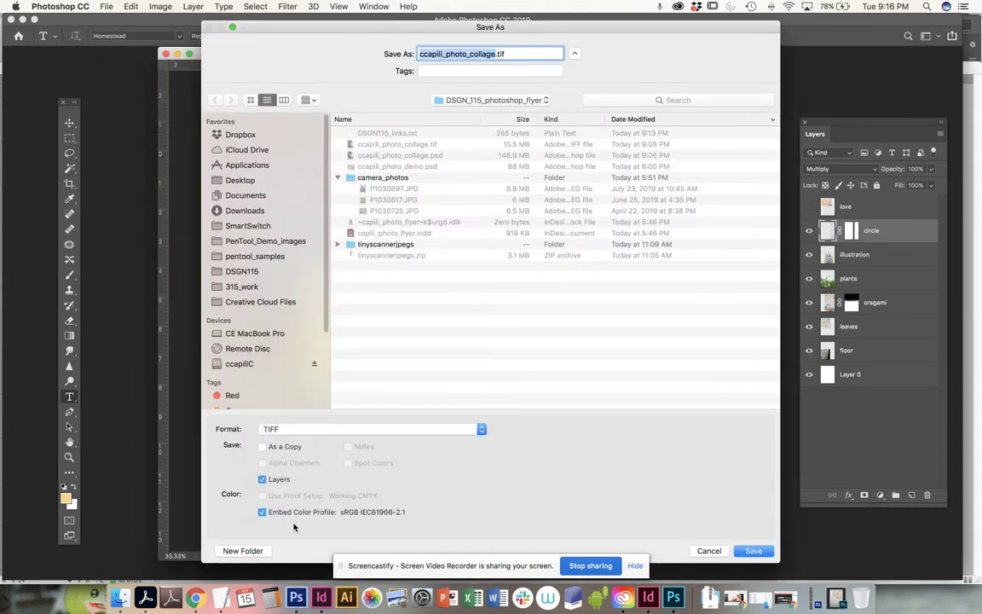
click(263, 480)
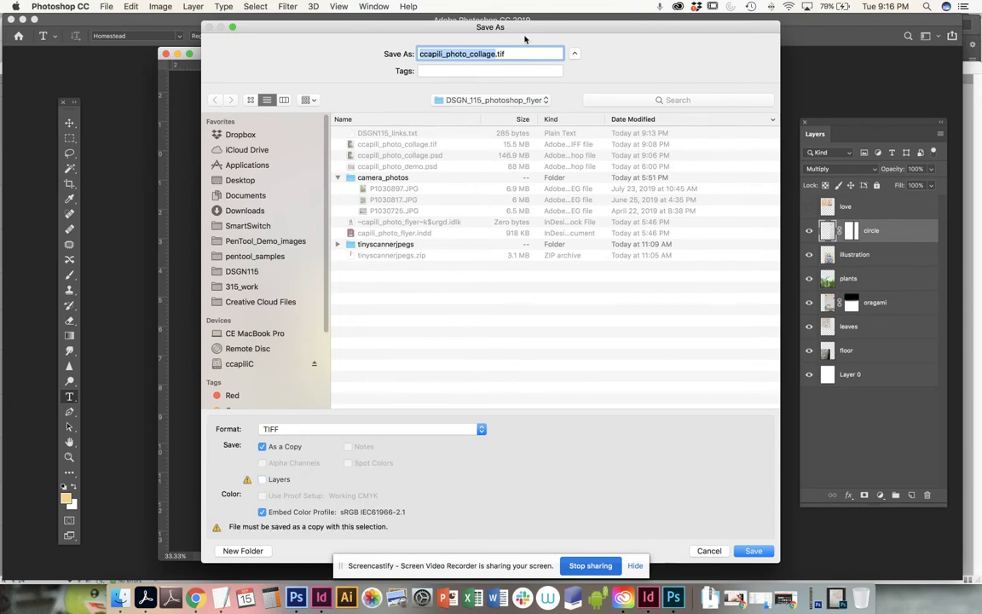
click(757, 553)
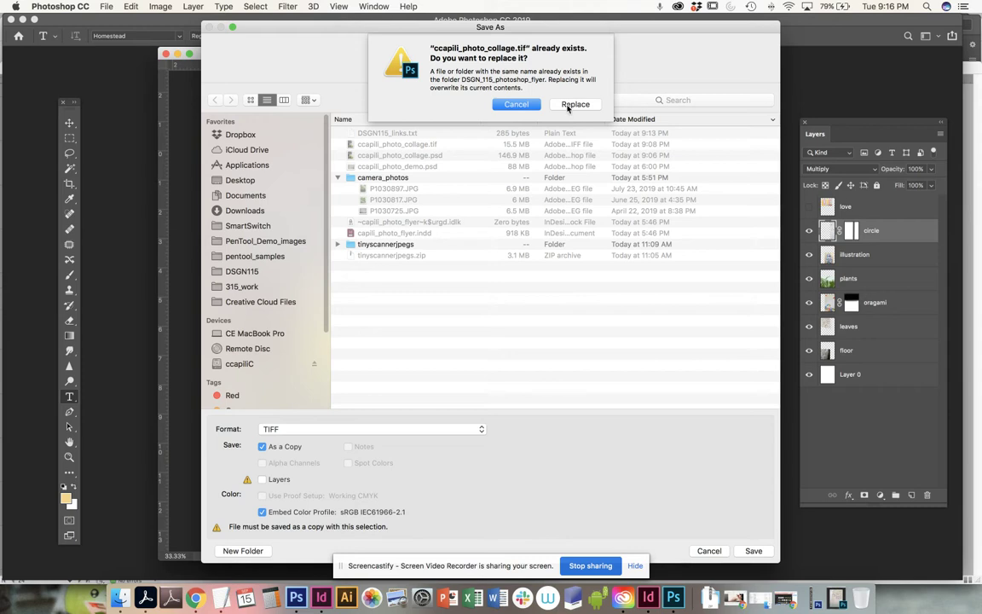
click(569, 111)
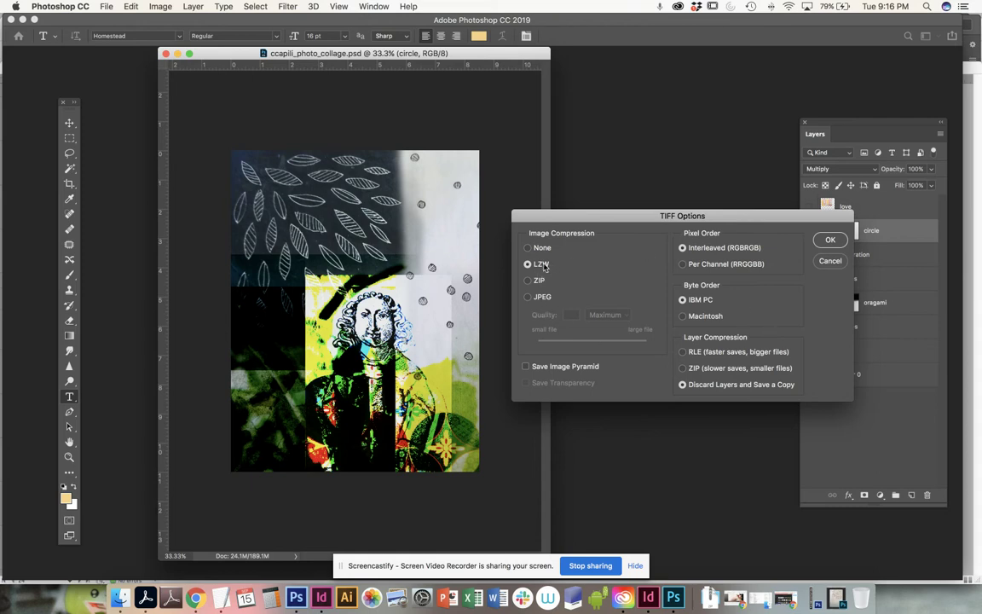
click(831, 241)
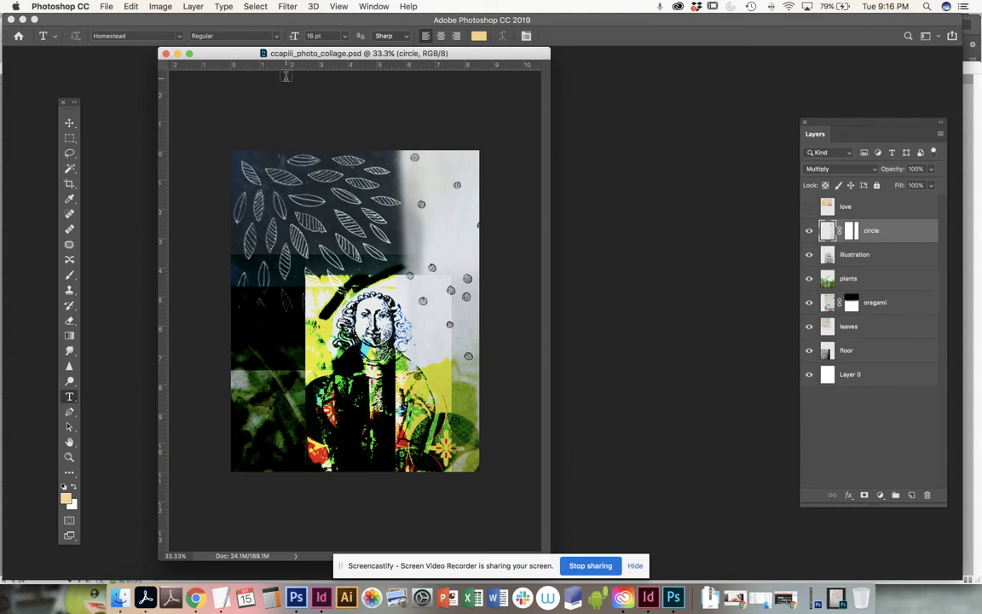
Step: Open ccapili_photo_collage.tif, float it in its own window and arrange it beside the layered PSD for comparison
key(super+o)
click(373, 87)
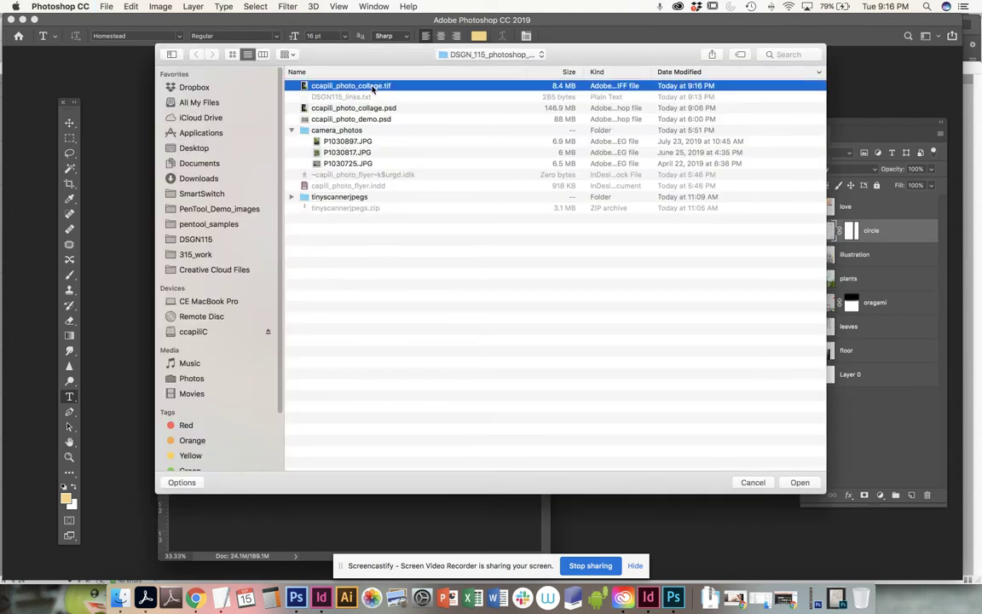
click(801, 482)
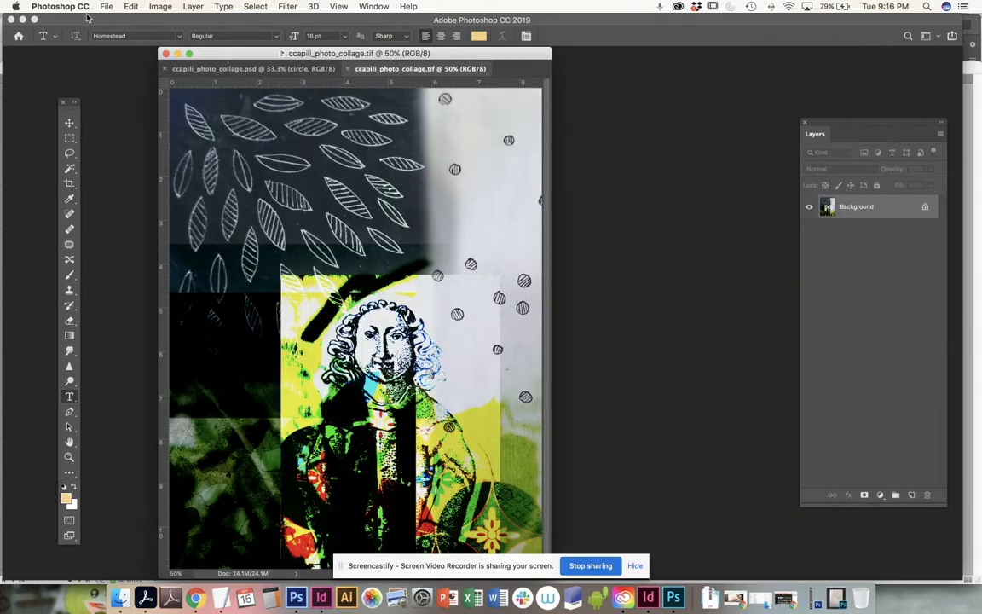
drag(423, 68, 631, 110)
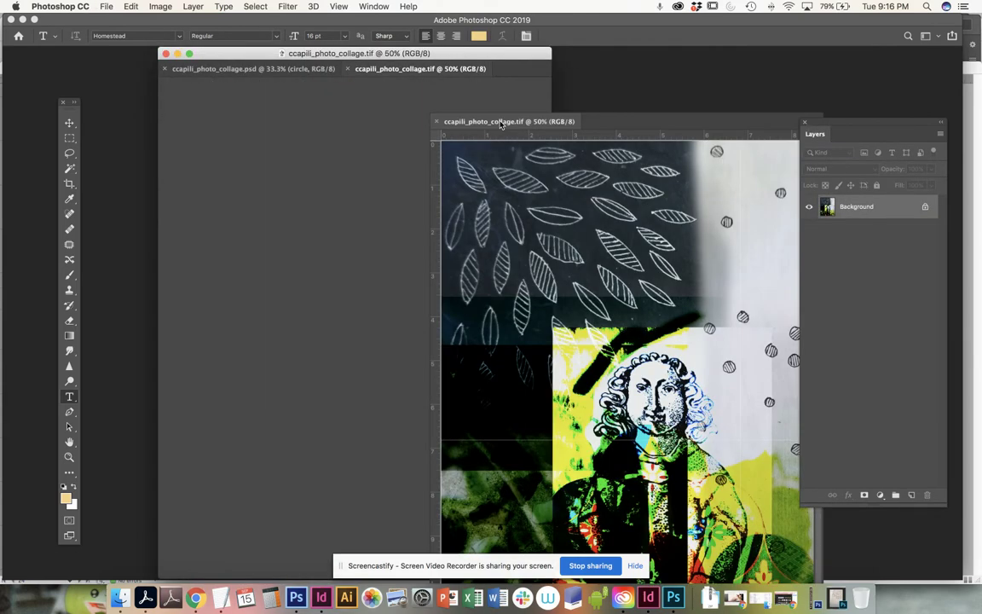
drag(446, 53, 361, 63)
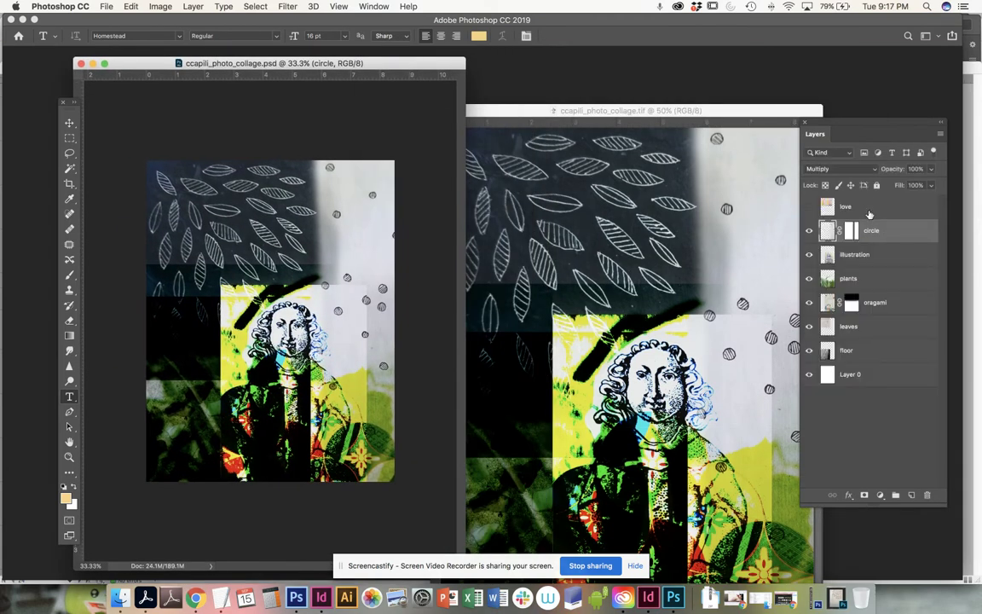
click(754, 115)
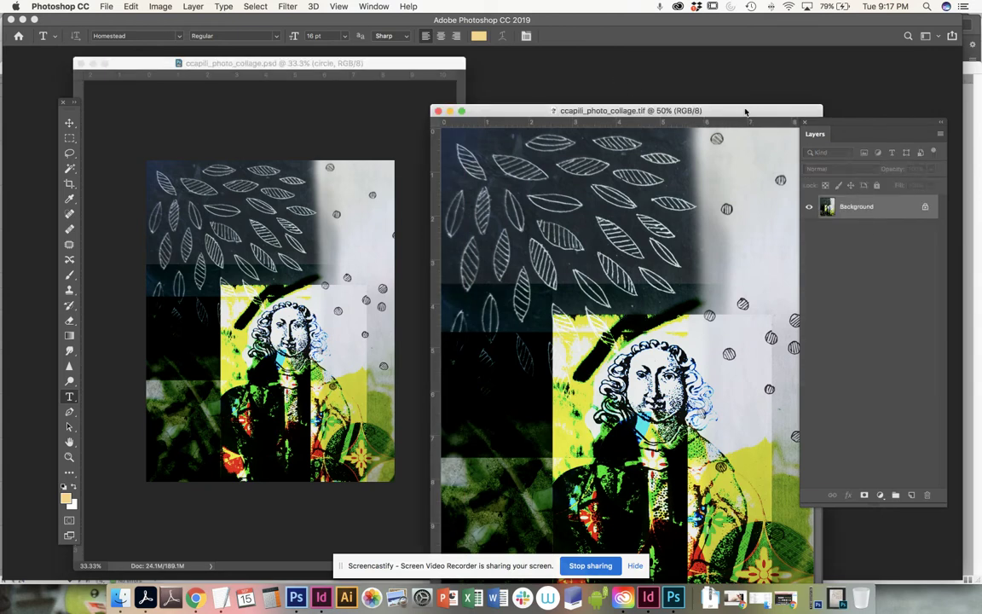
drag(529, 114, 570, 69)
Step: Convert the TIFF to CMYK color mode, accepting the U.S. Web Coated (SWOP) v2 profile, and save and close the file
click(161, 6)
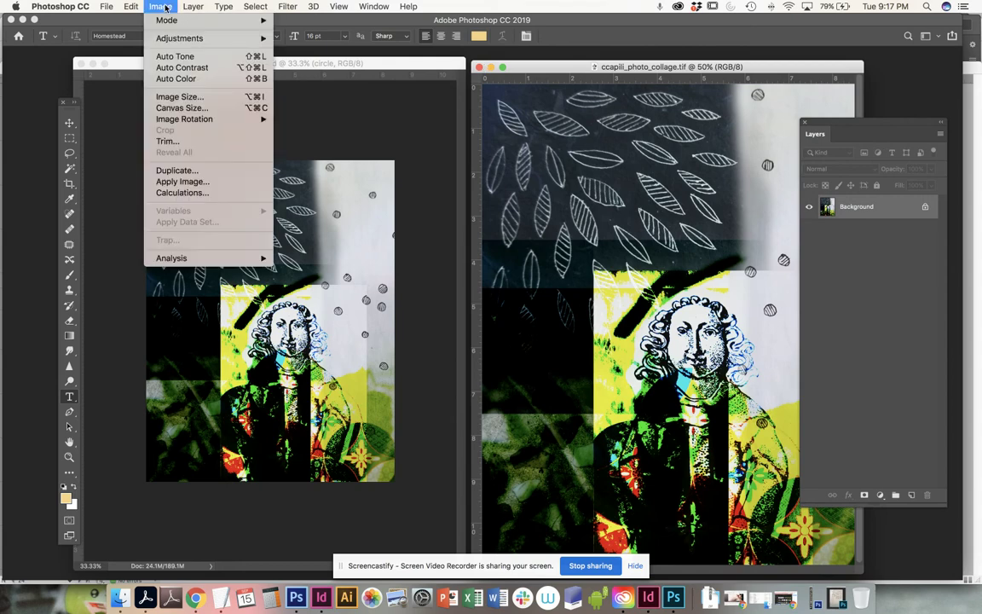
mouse_move(167, 20)
click(322, 83)
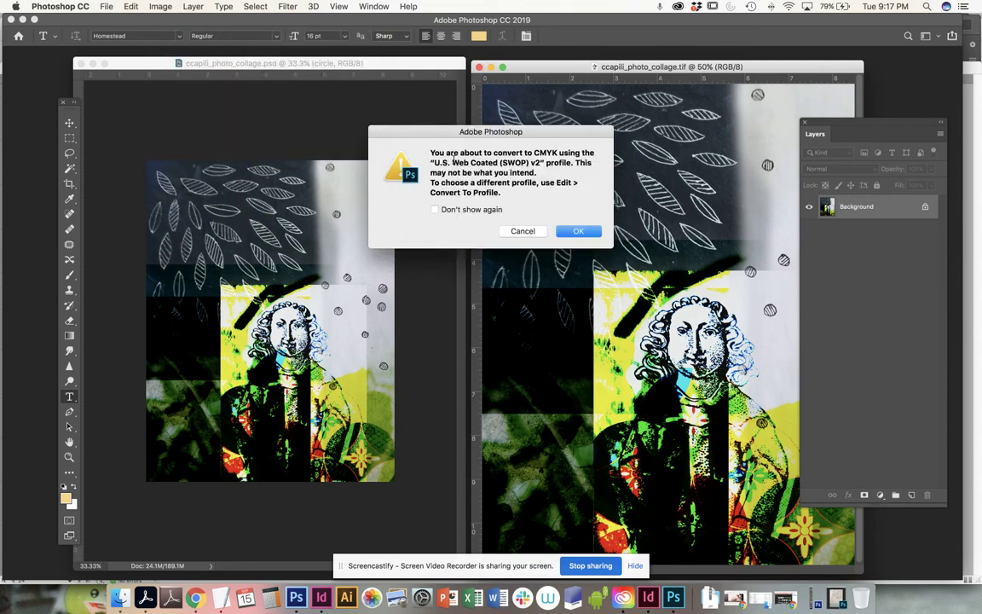
click(573, 231)
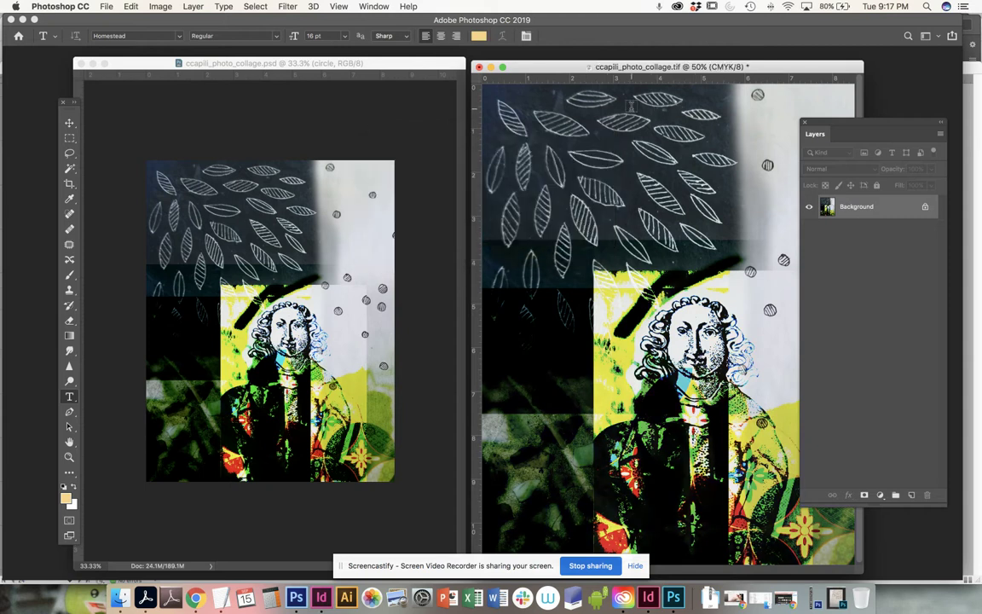
key(super+s)
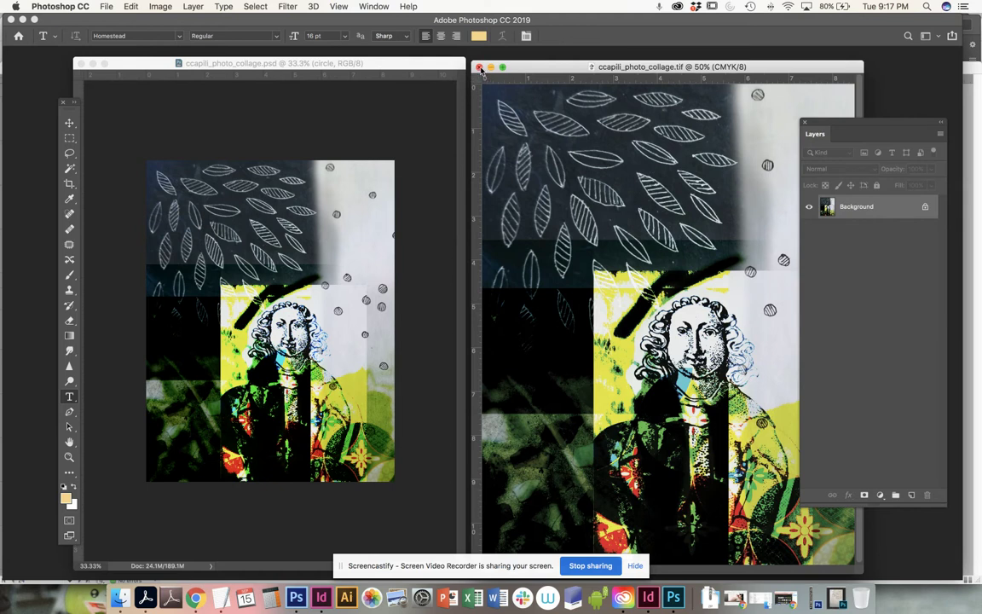
click(480, 68)
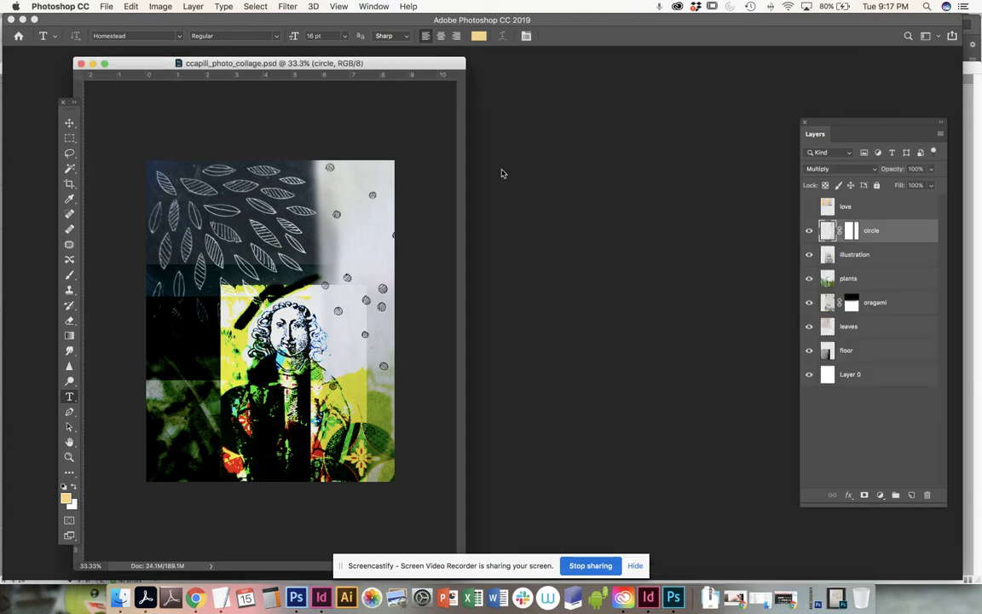
Step: Switch to InDesign and place ccapili_photo_collage.tif from the DSGN_115_photoshop_flyer folder on the flyer page, about 6.5 by 8.5 in
click(648, 599)
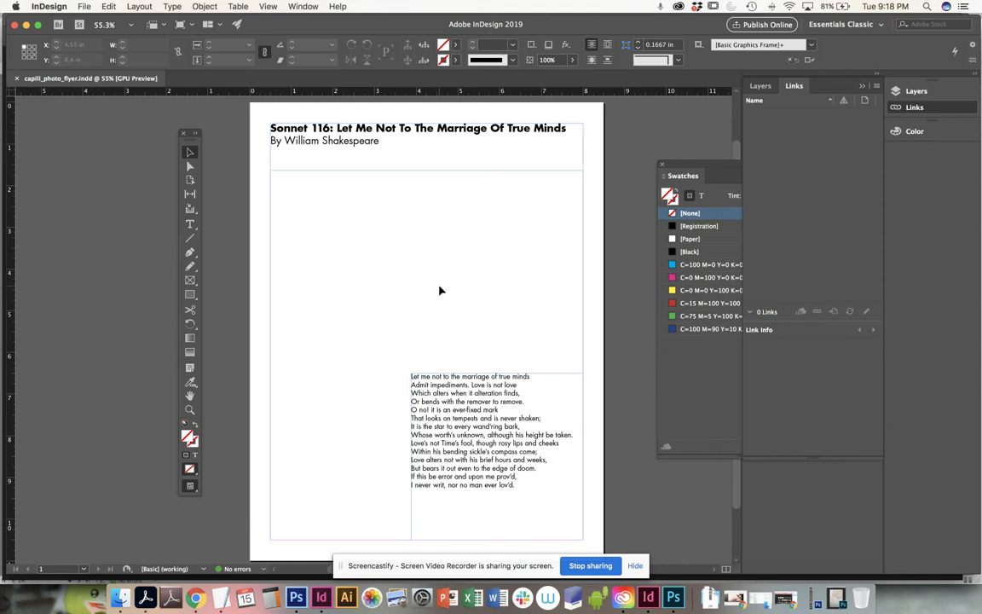
click(85, 6)
click(82, 6)
click(82, 6)
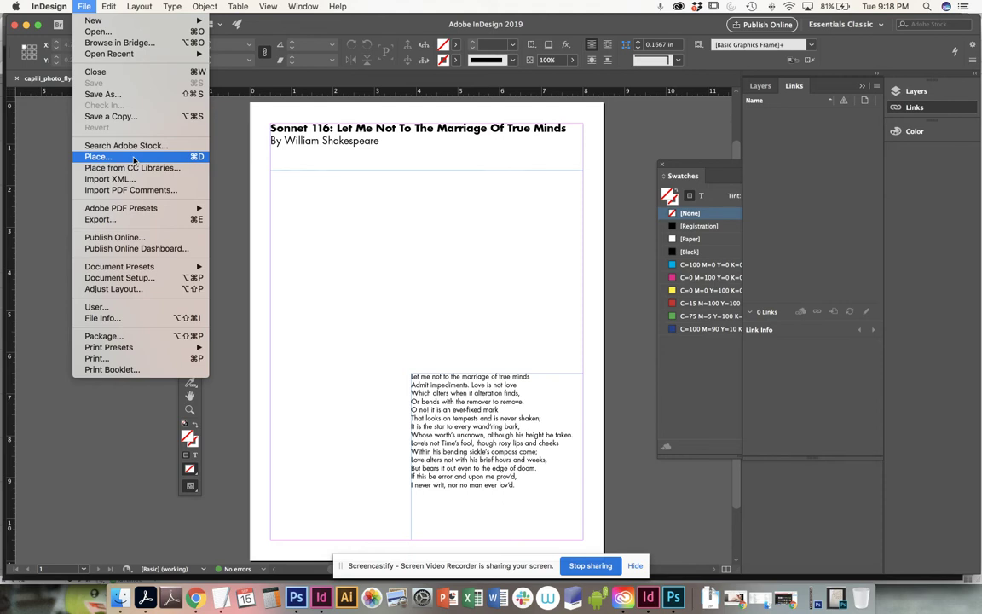
click(134, 158)
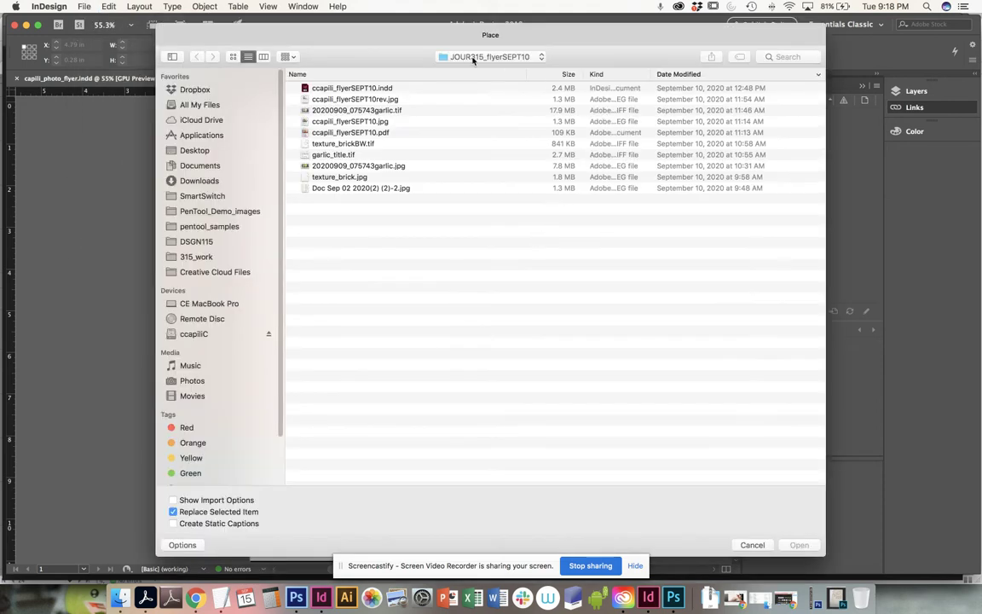
click(482, 58)
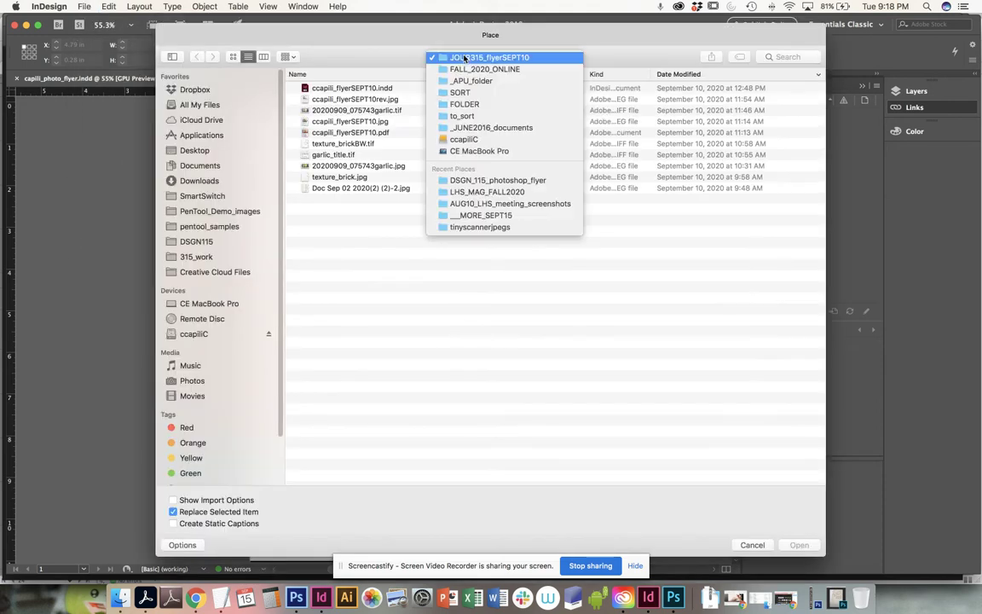
click(465, 181)
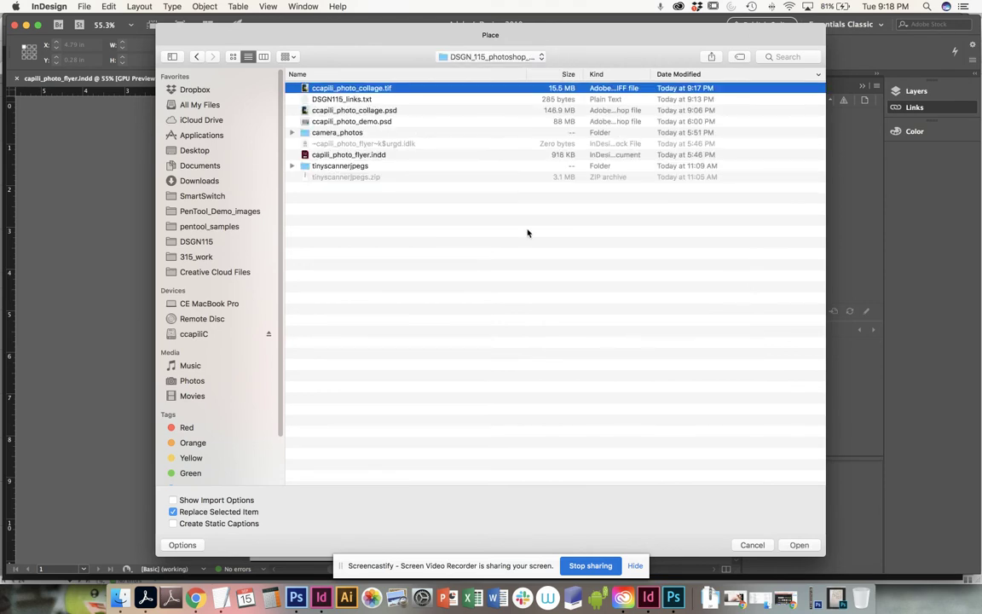
click(802, 544)
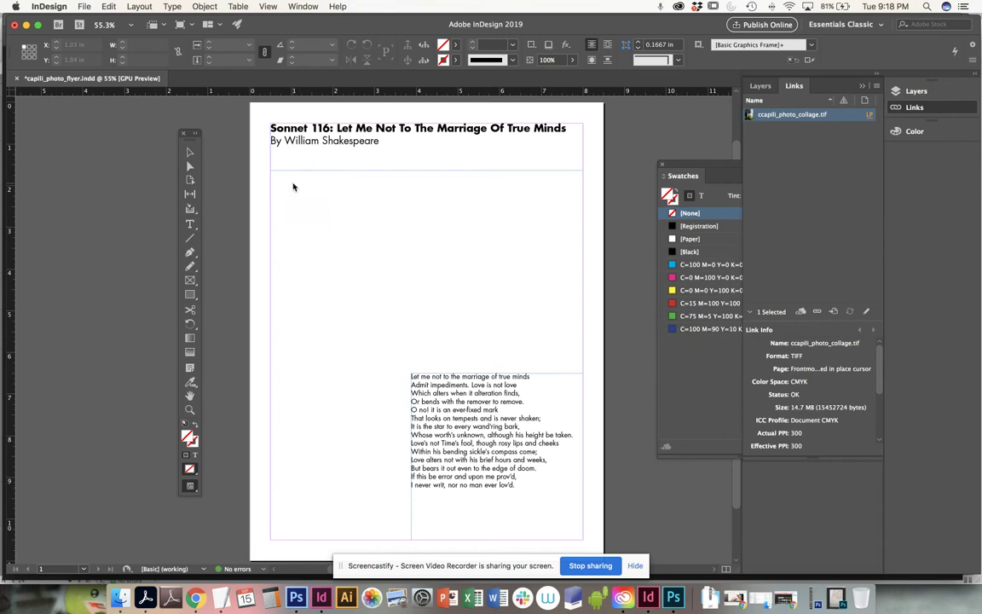
drag(285, 179, 606, 533)
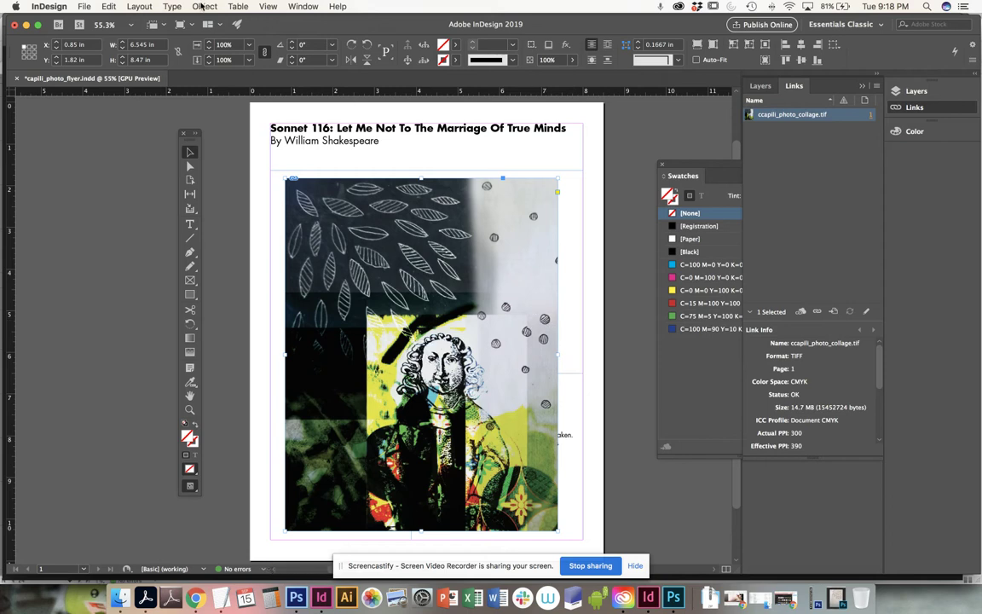
Step: Send the placed collage behind the text and move its upper-left corner just beyond the page corner, about X -0.09 in, Y -0.06 in
click(203, 6)
mouse_move(309, 42)
click(366, 77)
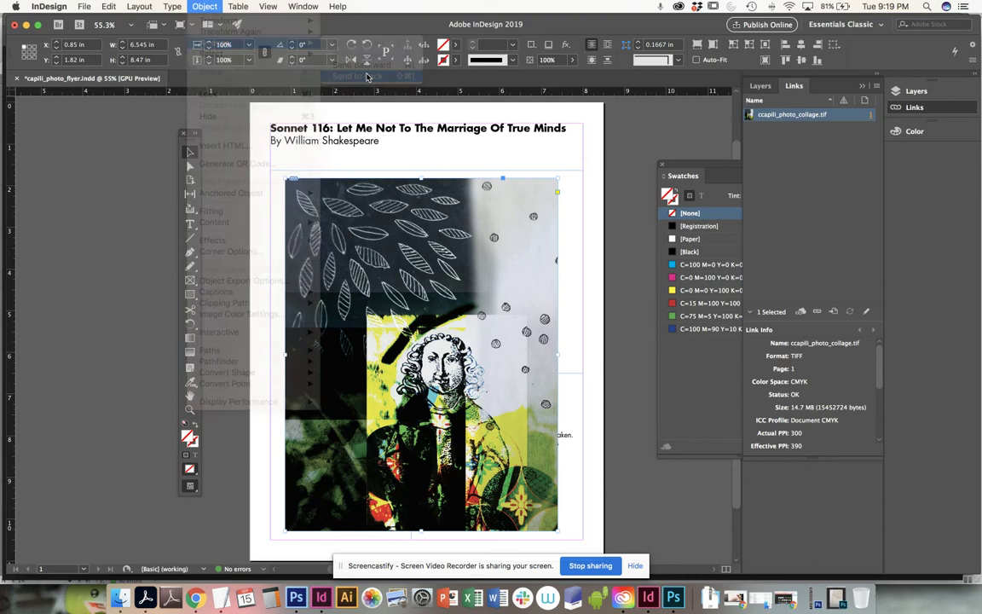
drag(509, 243, 470, 163)
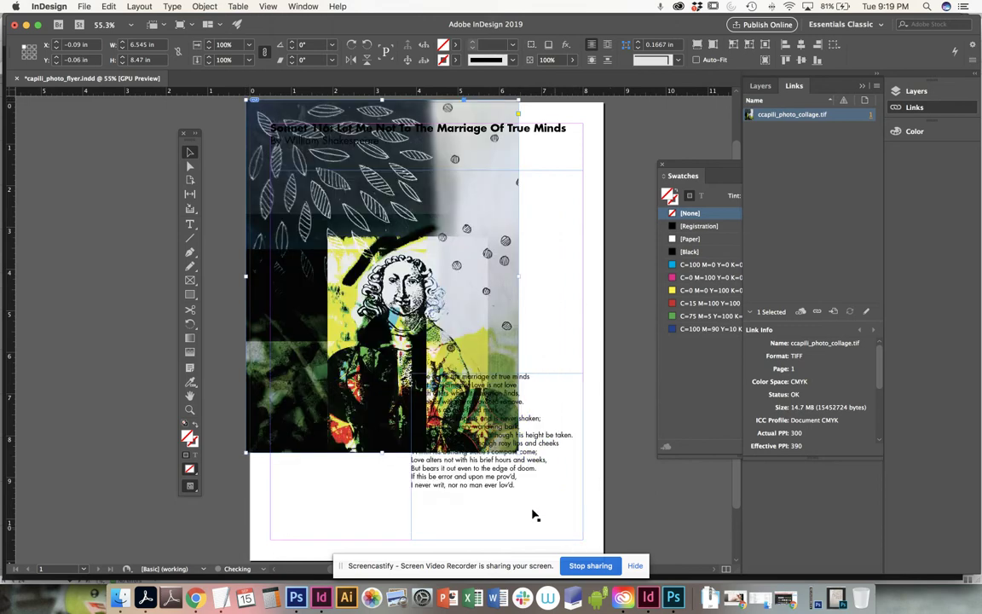
Step: Enlarge the collage's frame past the right and bottom page edges to about 9.18 by 11.46 in, leaving the image unscaled
drag(520, 452, 625, 441)
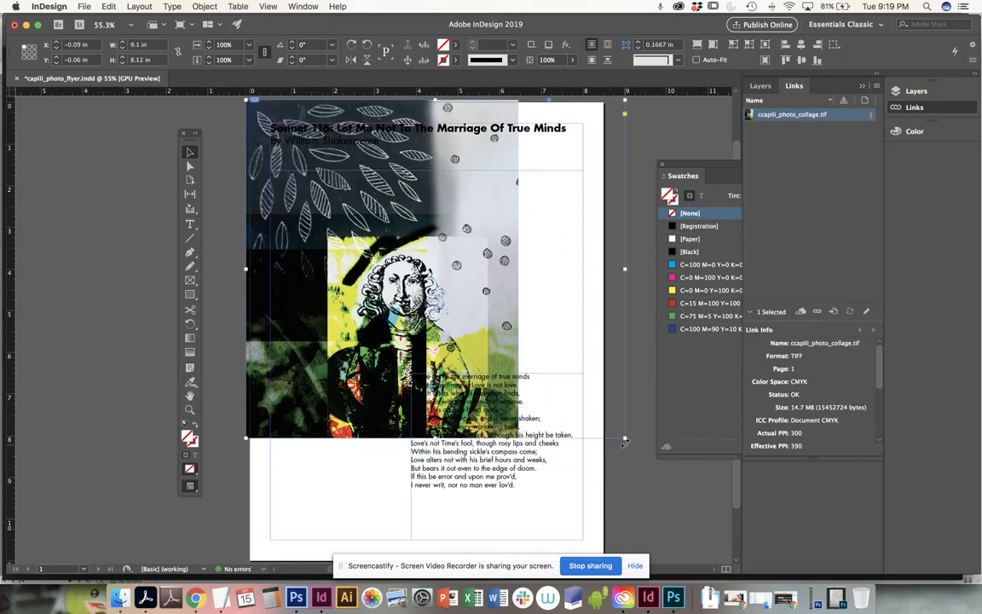
drag(625, 442, 626, 449)
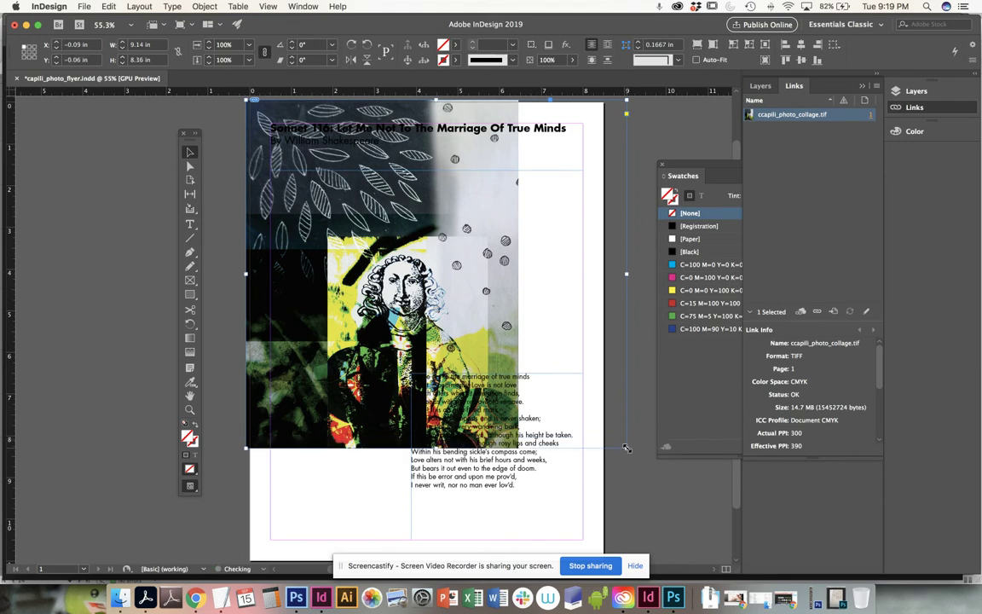
key(super+minus)
scroll(627, 452, down, 4)
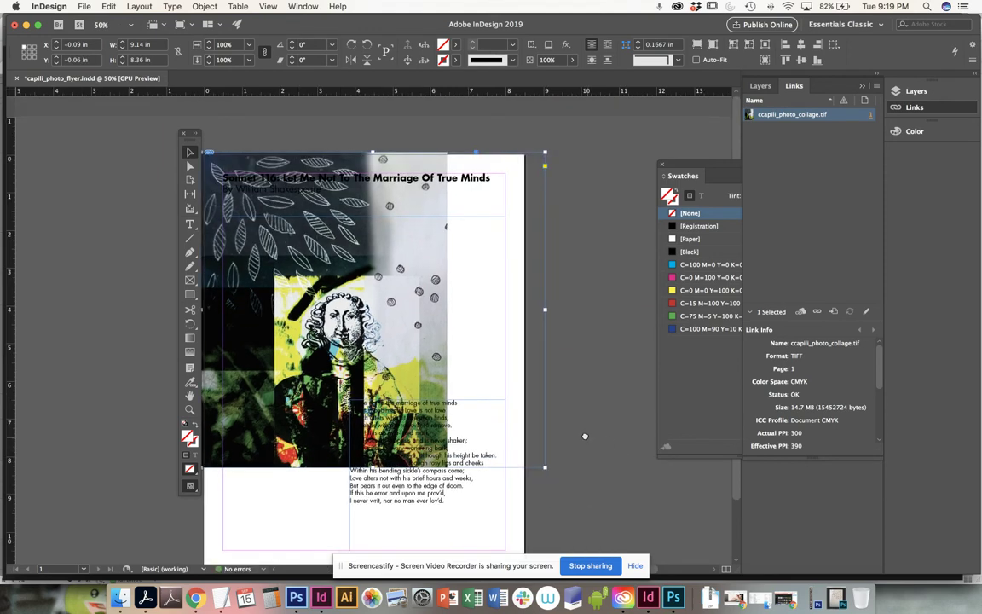
drag(537, 406, 539, 520)
scroll(427, 473, left, 5)
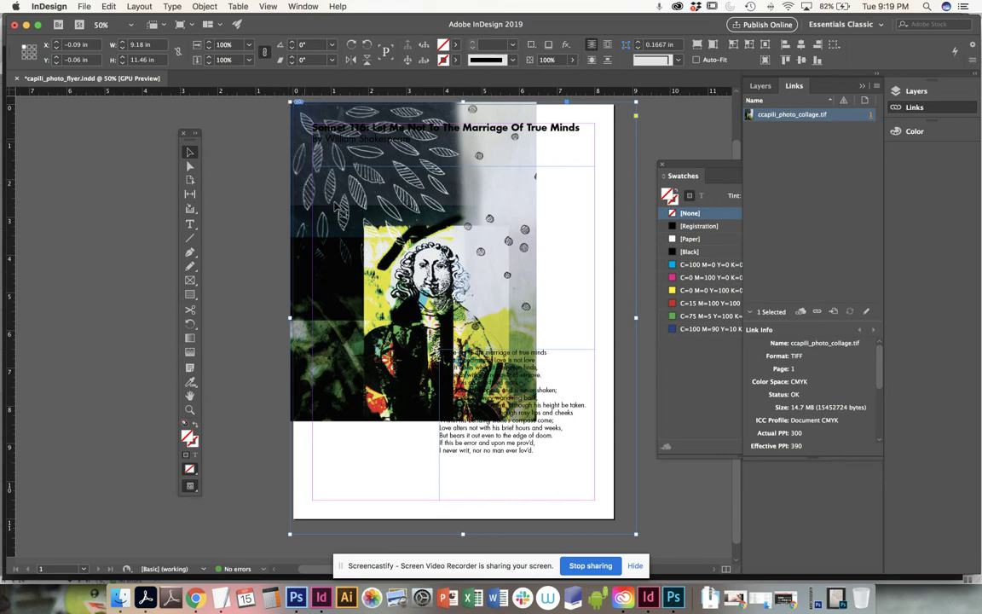
Step: Select the collage image inside its frame and scale it proportionally to 100%
key(super+alt+c)
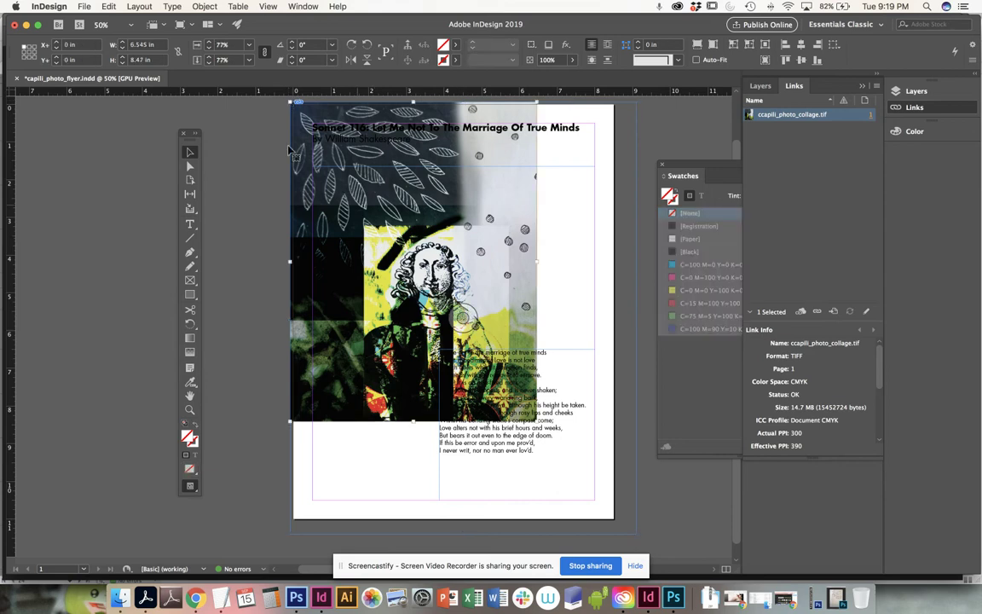
drag(232, 48, 209, 45)
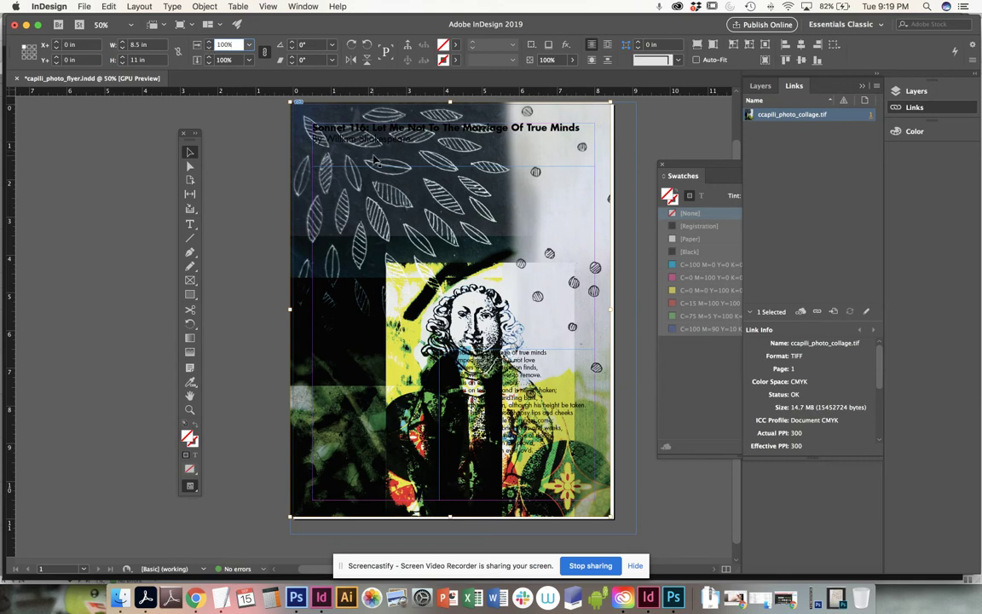
Step: Select the collage image inside its frame and nudge it right to X 0.1389 in, then left to X -0.0139 in
click(339, 143)
double_click(356, 196)
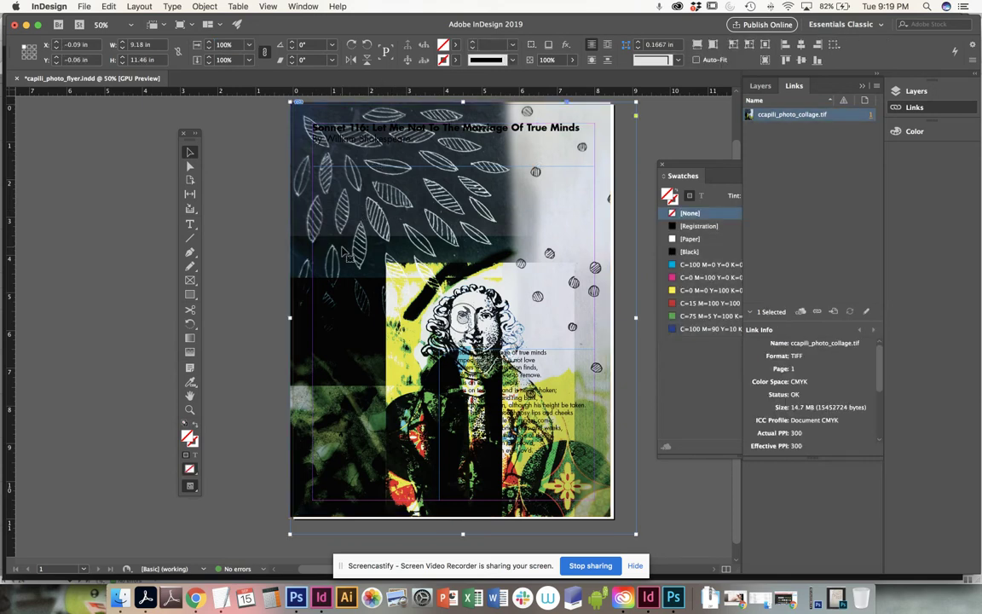
key(Escape)
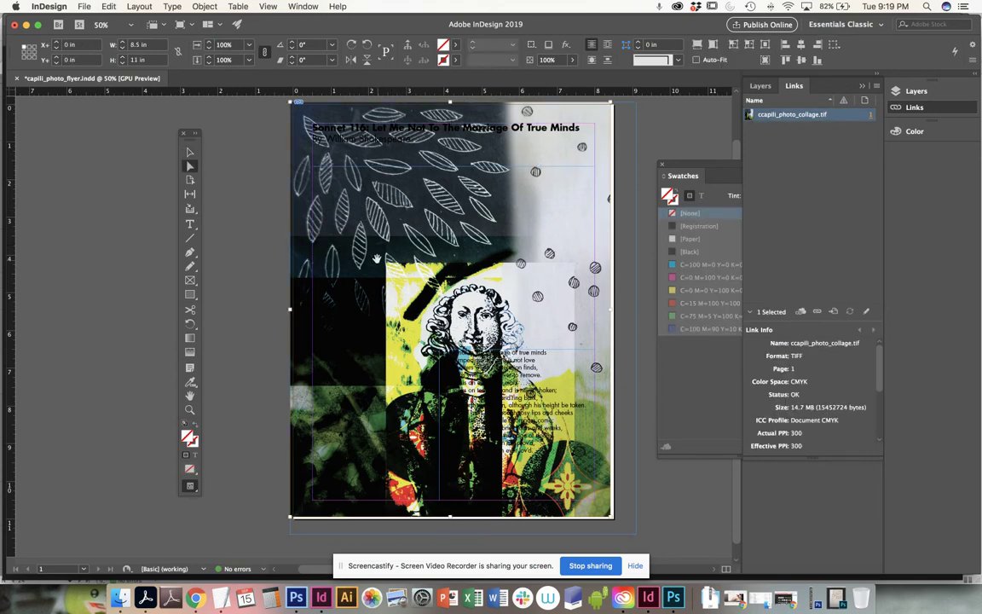
key(Right)
key(Right)
key(Right)
key(Right)
key(Right)
key(Right)
key(Right)
key(Right)
key(Right)
key(Right)
key(Right)
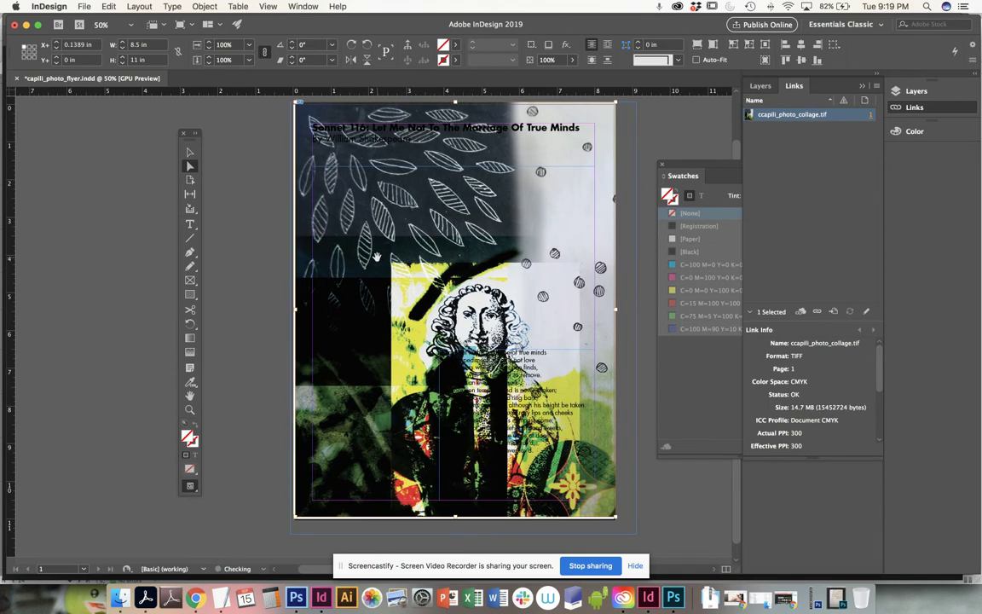
key(Left)
key(Left)
key(Left)
key(Left)
key(Left)
key(Left)
key(Left)
key(Left)
key(Left)
key(Left)
key(Left)
key(Left)
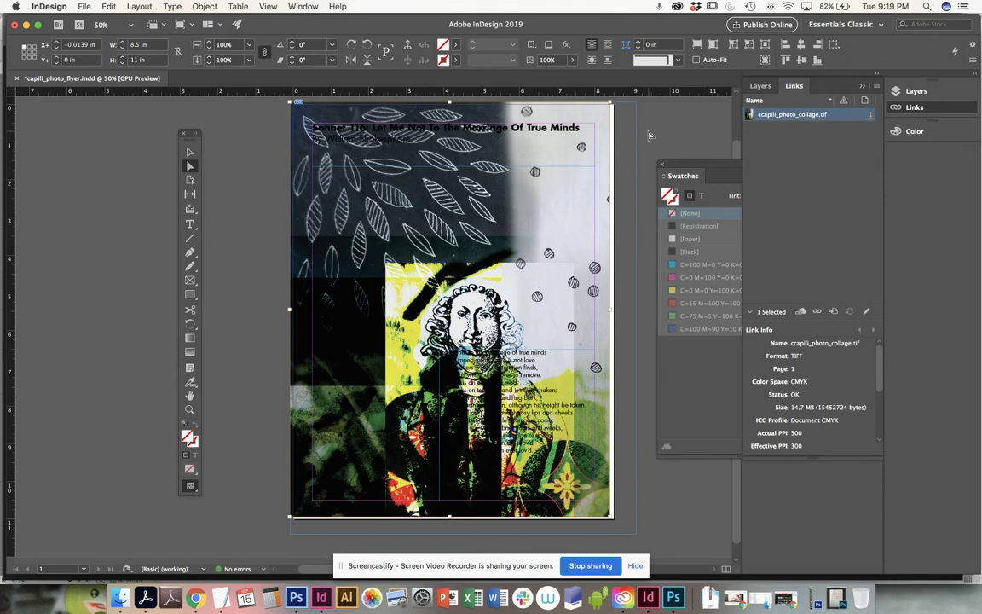
Step: Crop the collage frame inside the right and bottom page edges to about 8.28 by 10.84 in
click(162, 162)
key(v)
click(634, 324)
drag(634, 324, 602, 318)
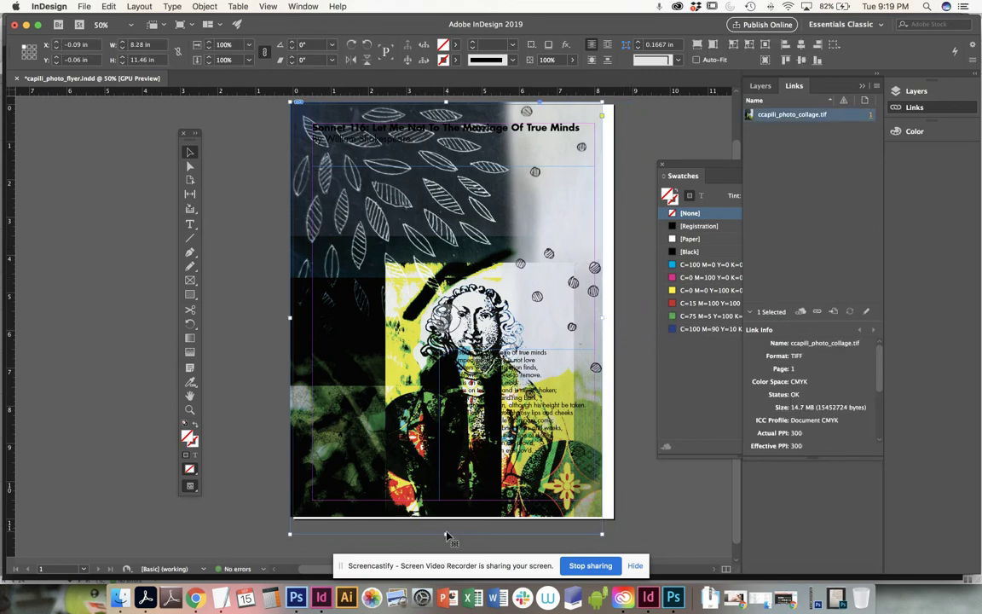
drag(446, 534, 446, 511)
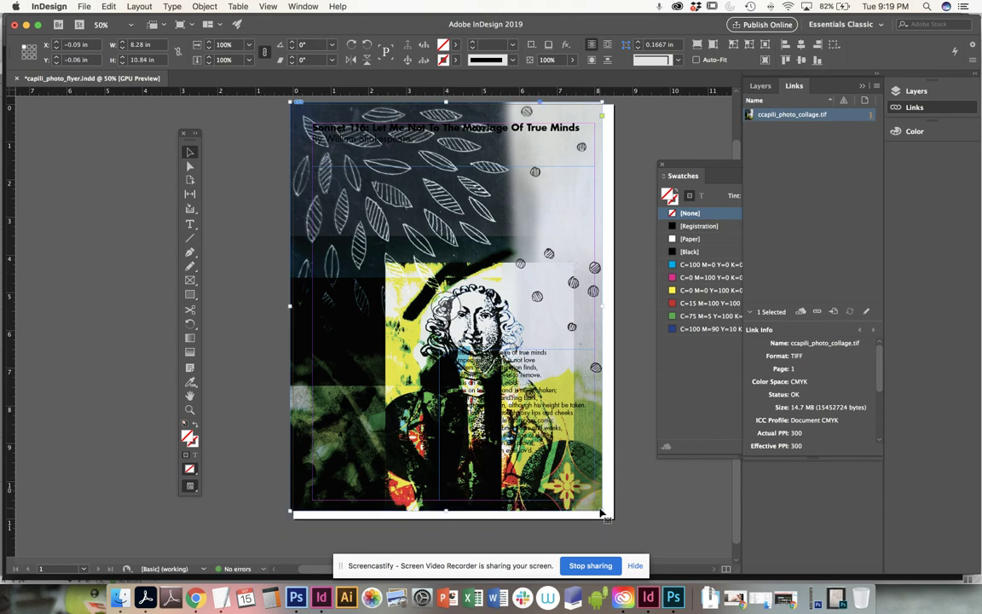
Step: Enlarge the collage frame past the right and bottom page edges and reposition the image inside it at X 0 in, Y 0 in
drag(615, 515, 625, 528)
click(649, 534)
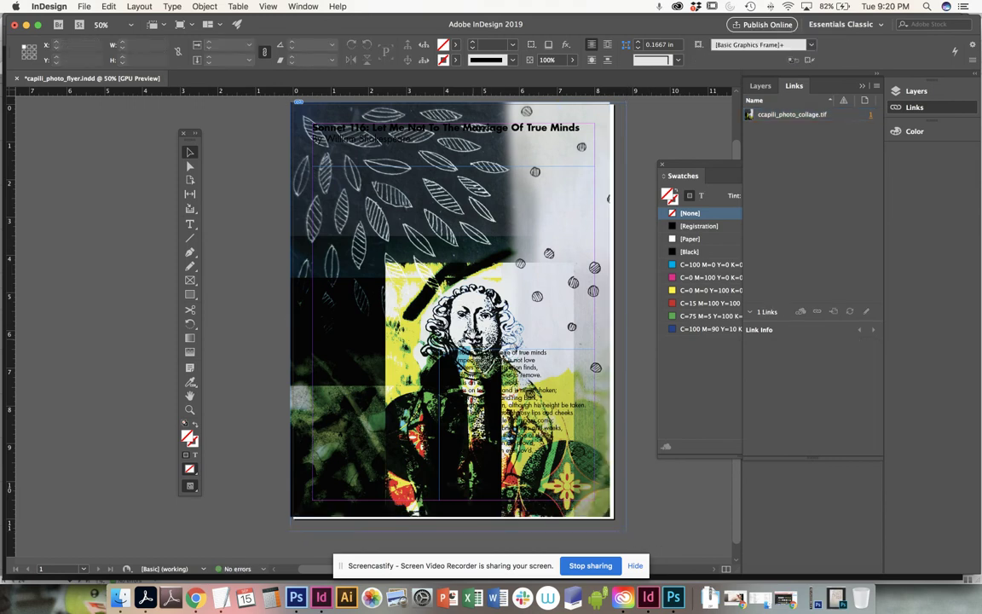
double_click(451, 309)
drag(451, 309, 453, 308)
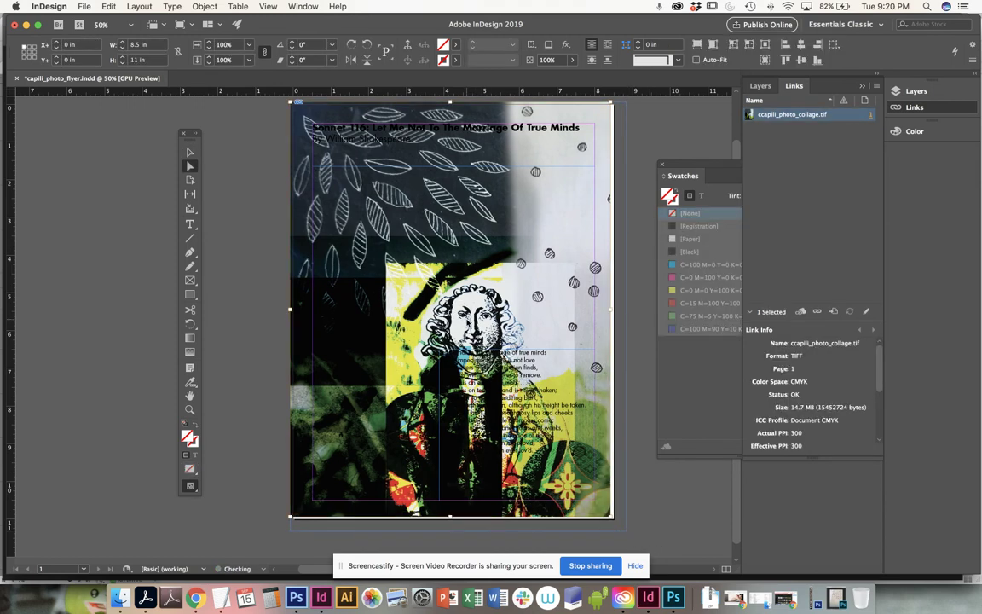
click(633, 170)
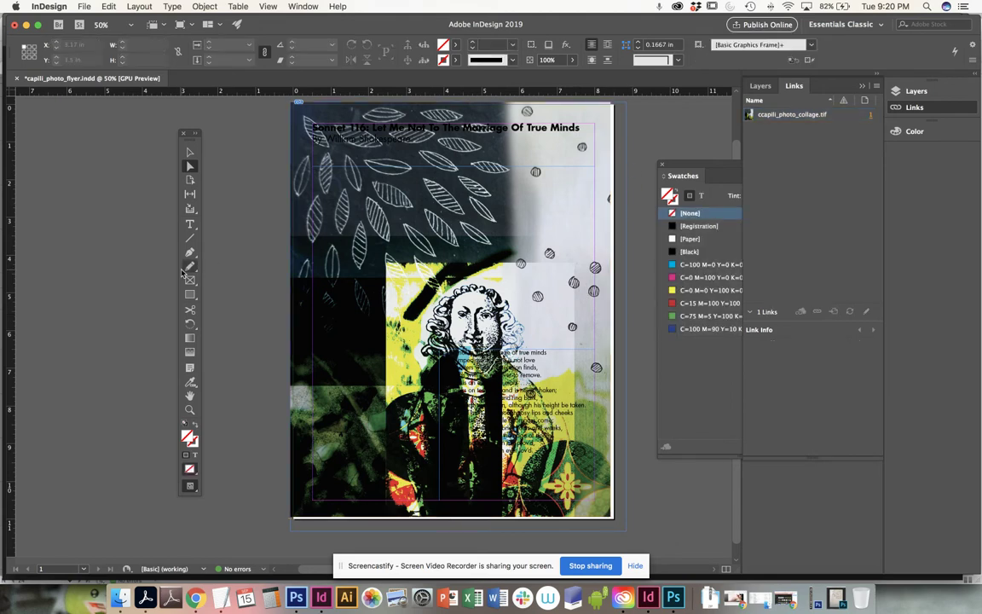
Step: Draw a rectangular band about 9.84 by 1.24 in across the page near Y 3.82 in, filled with C=100 M=0 Y=0 K=0 at 50% tint
click(191, 295)
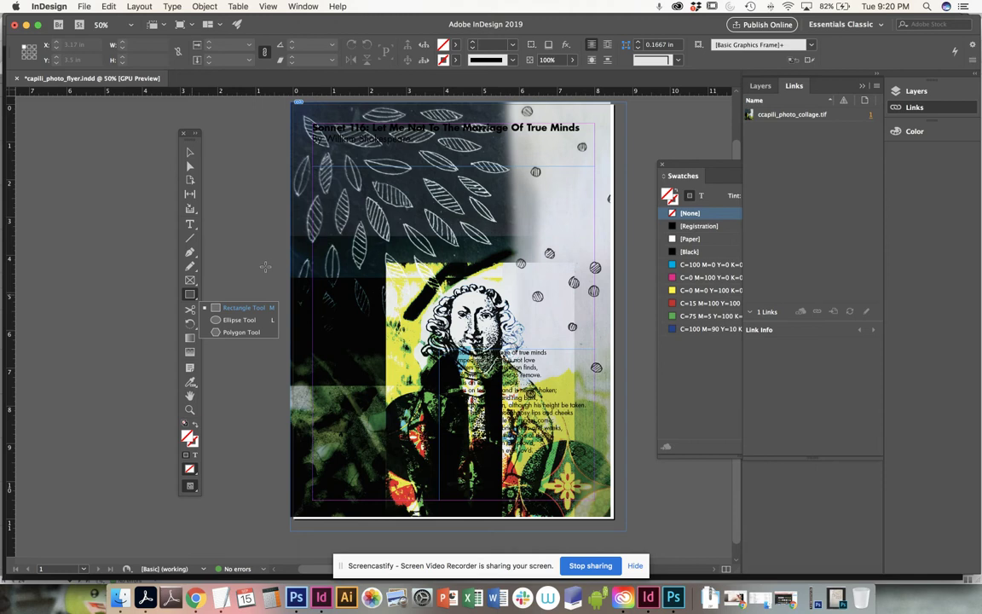
drag(275, 249, 645, 295)
click(693, 170)
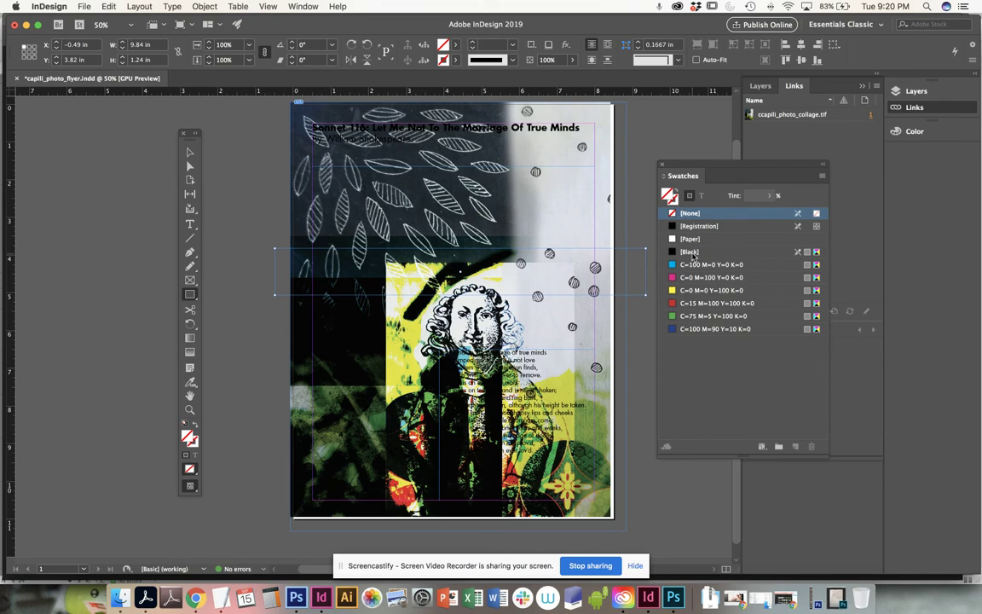
click(691, 252)
click(756, 197)
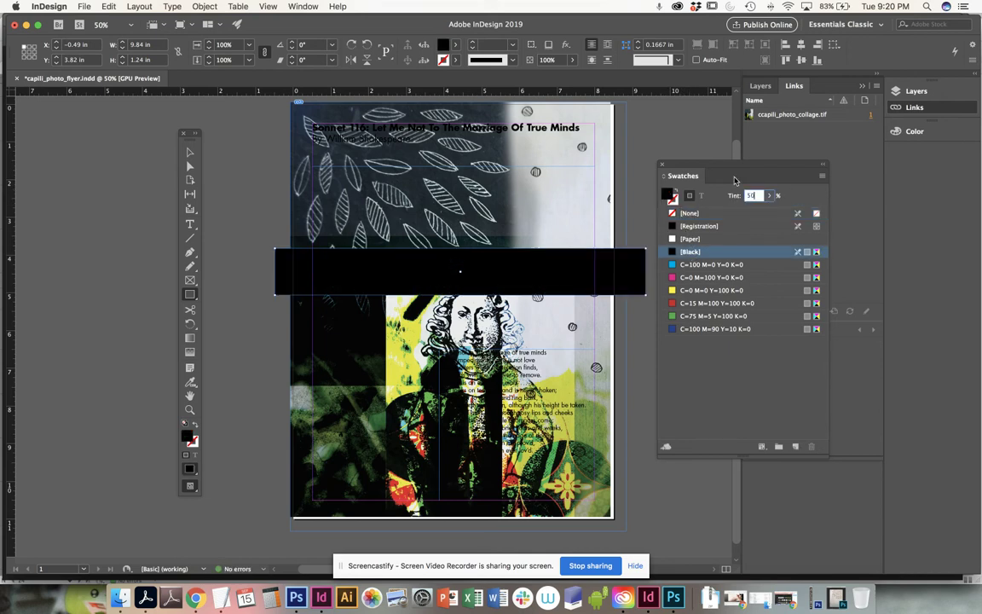
key(Return)
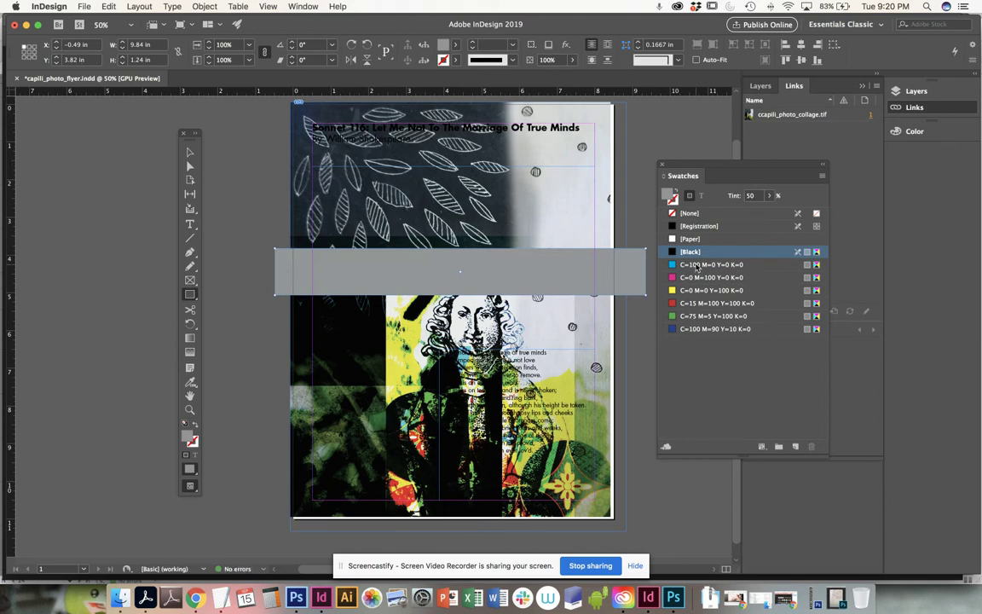
click(711, 266)
key(v)
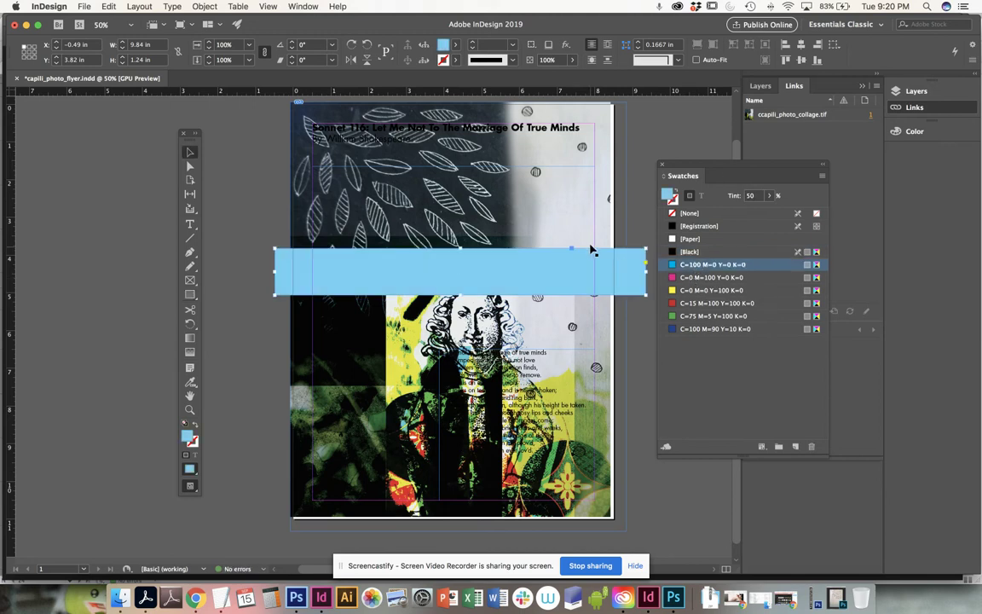
click(640, 204)
Step: Bring the sonnet title's text frame in front of the blue band and move it onto the band at about Y 4.11 in
click(636, 273)
mouse_move(565, 184)
mouse_down()
mouse_move(576, 273)
mouse_move(559, 184)
mouse_up()
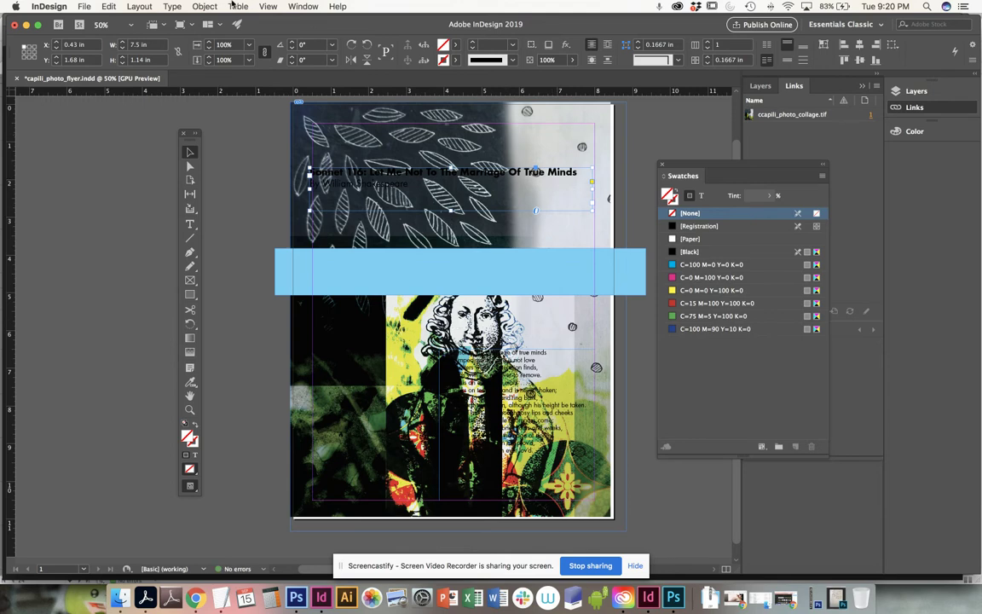
click(205, 6)
mouse_move(213, 43)
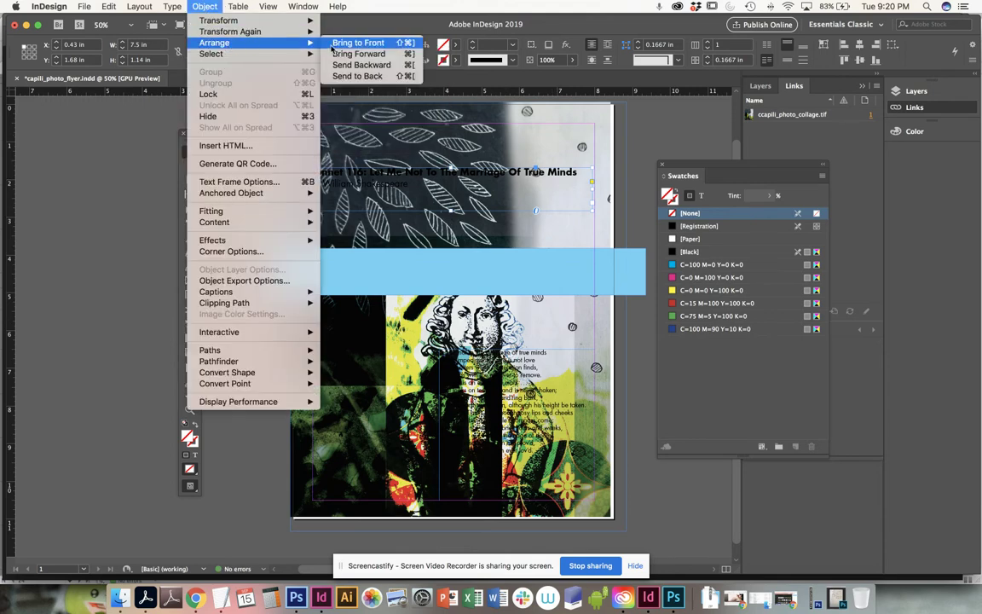
click(350, 53)
drag(561, 179, 561, 270)
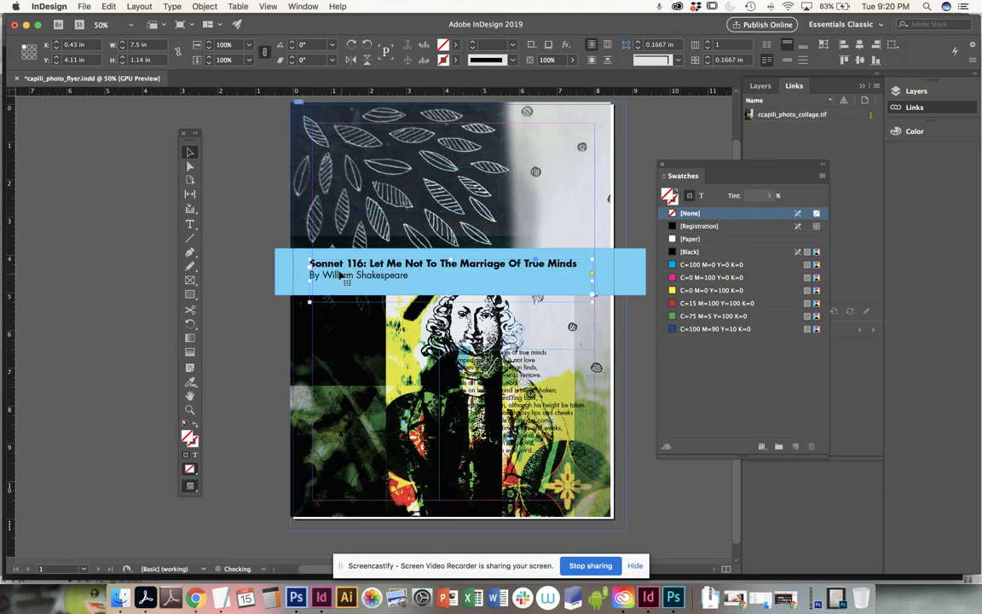
Step: Nudge the title text frame right to X 0.4994 in, aligning it with the page margin
key(Right)
key(Right)
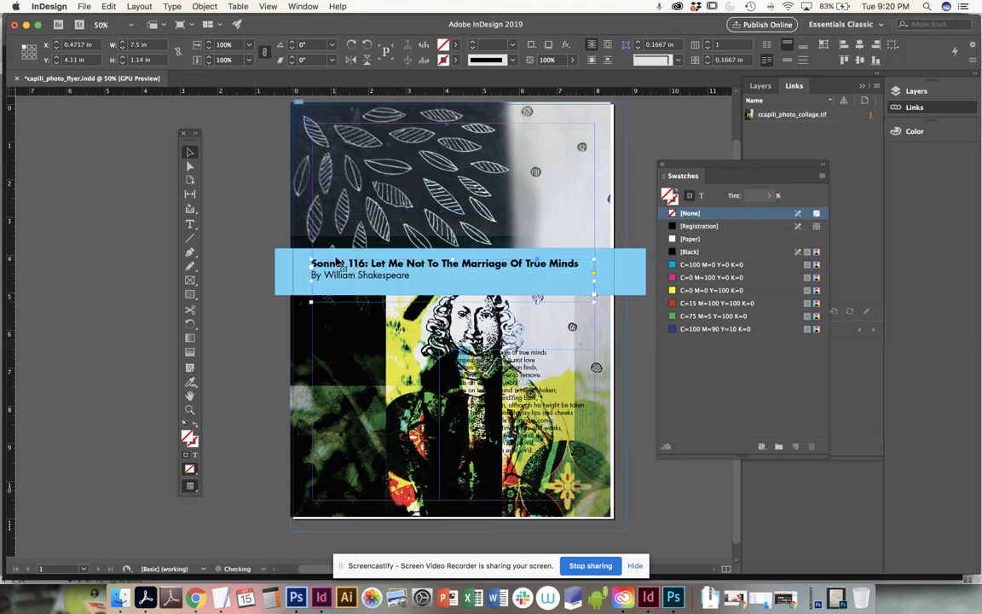
key(Right)
key(Right)
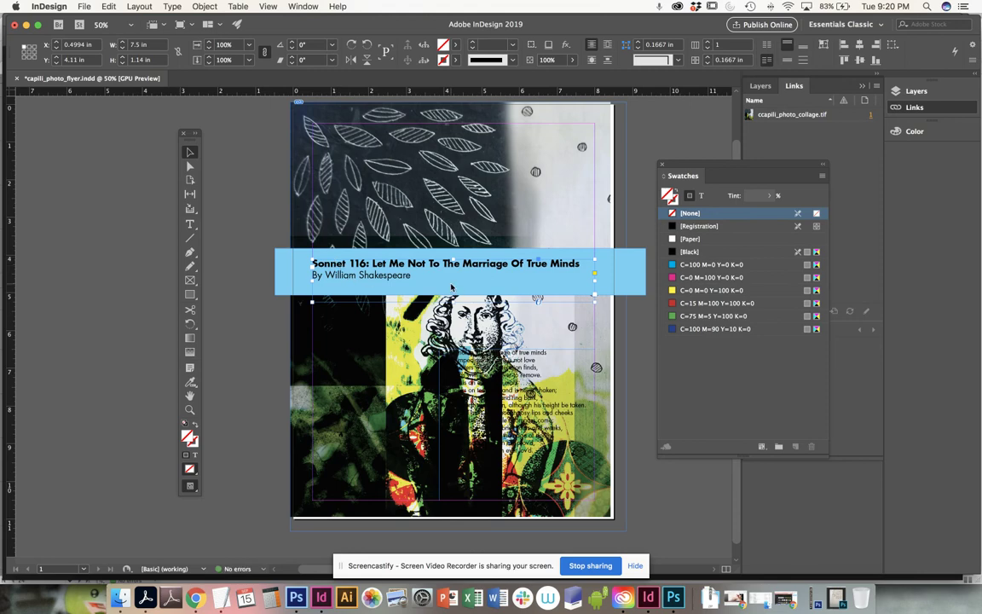
Step: Set the "Sonnet 116: Let Me Not To The Marriage Of True Minds" title line in the DDC Hardware font
key(super+equal)
scroll(433, 307, down, 3)
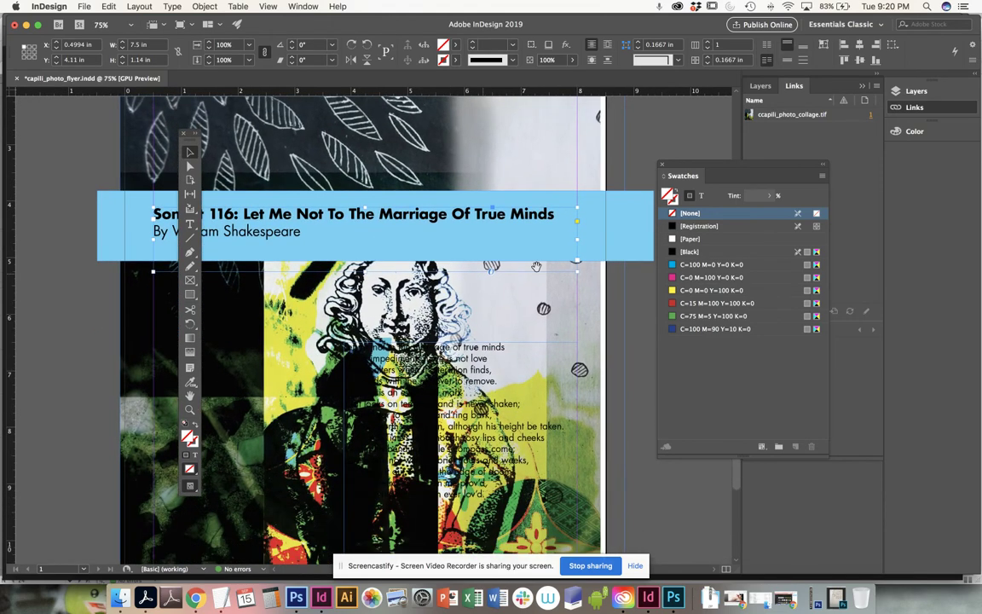
key(super+minus)
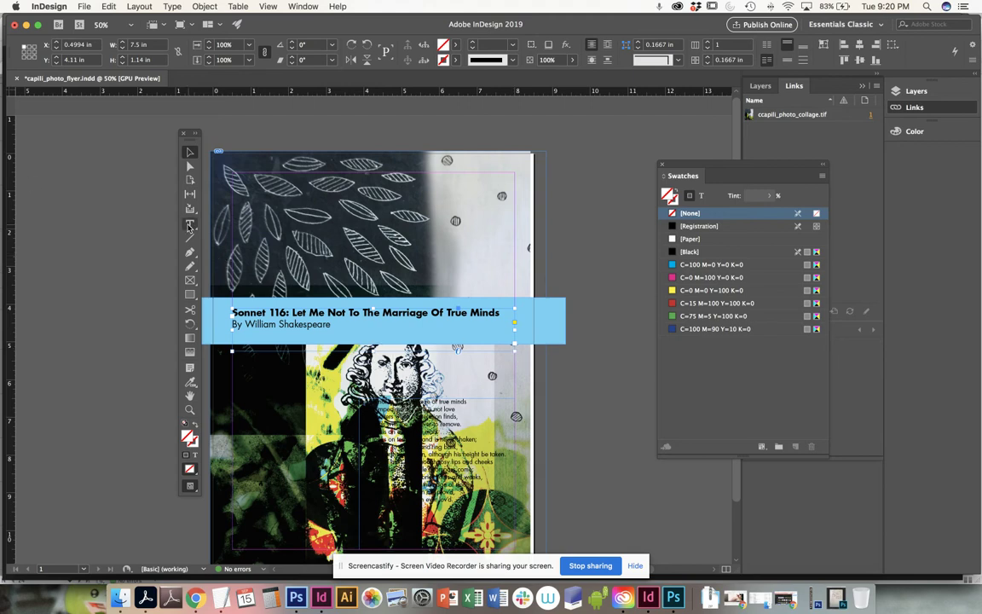
key(t)
triple_click(302, 313)
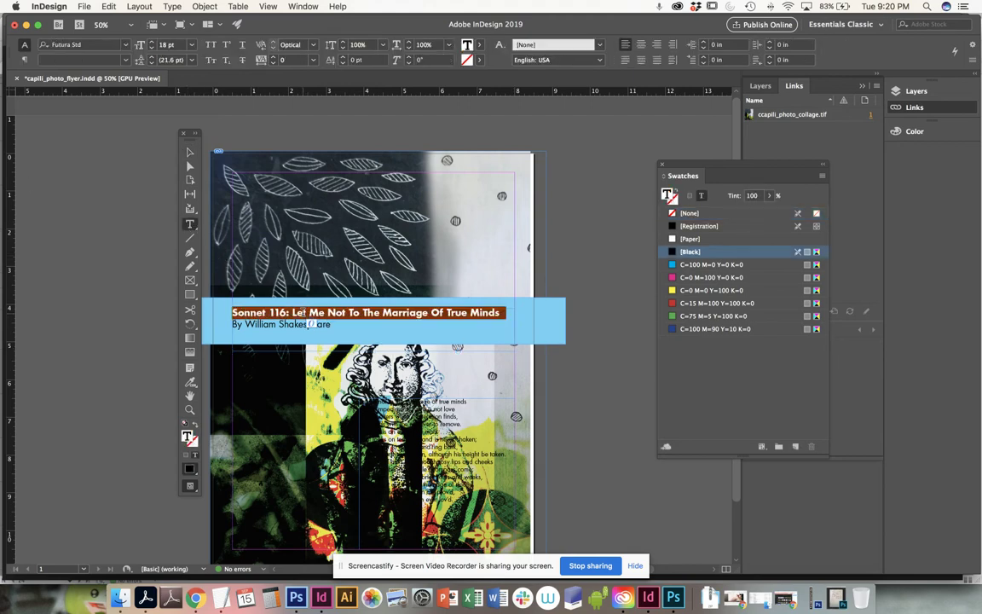
click(127, 45)
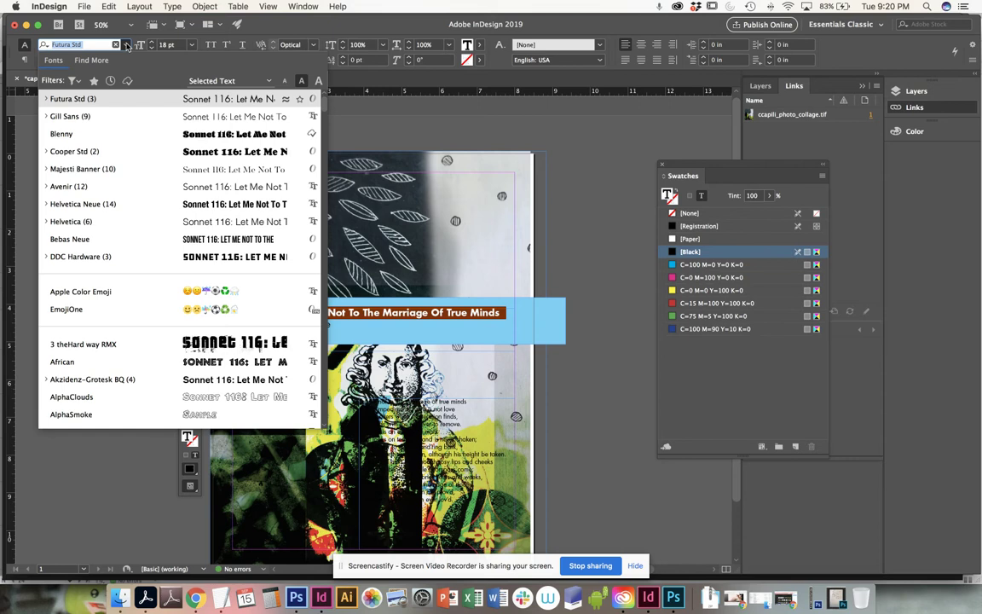
scroll(163, 201, down, 3)
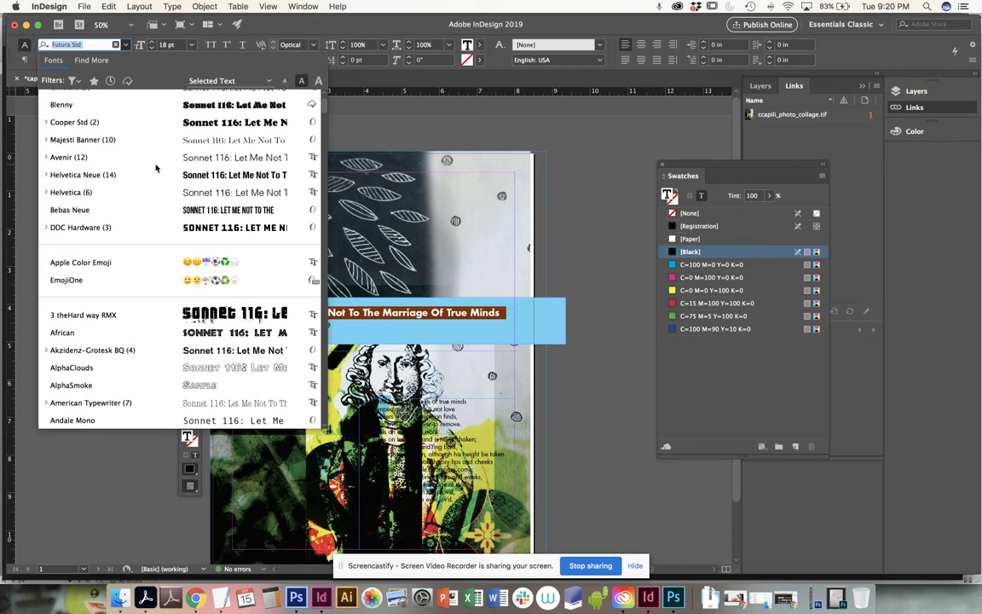
scroll(161, 181, up, 2)
scroll(160, 180, up, 1)
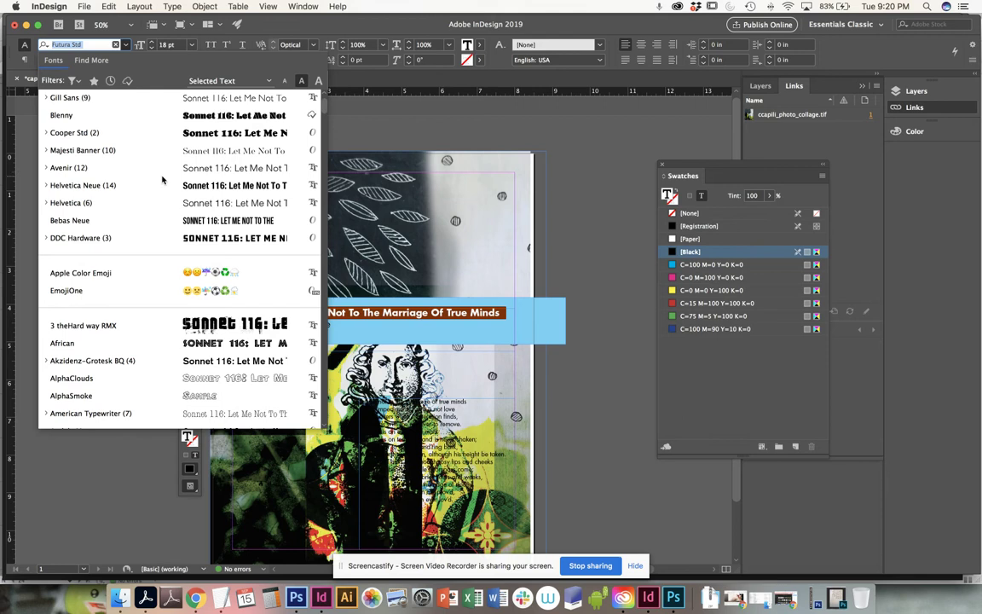
scroll(162, 180, up, 1)
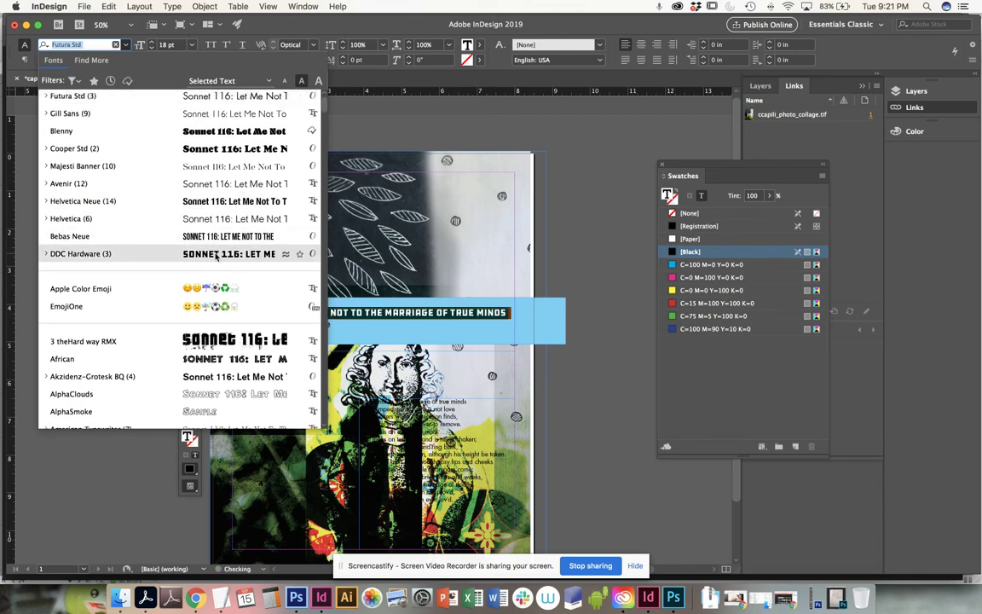
click(216, 257)
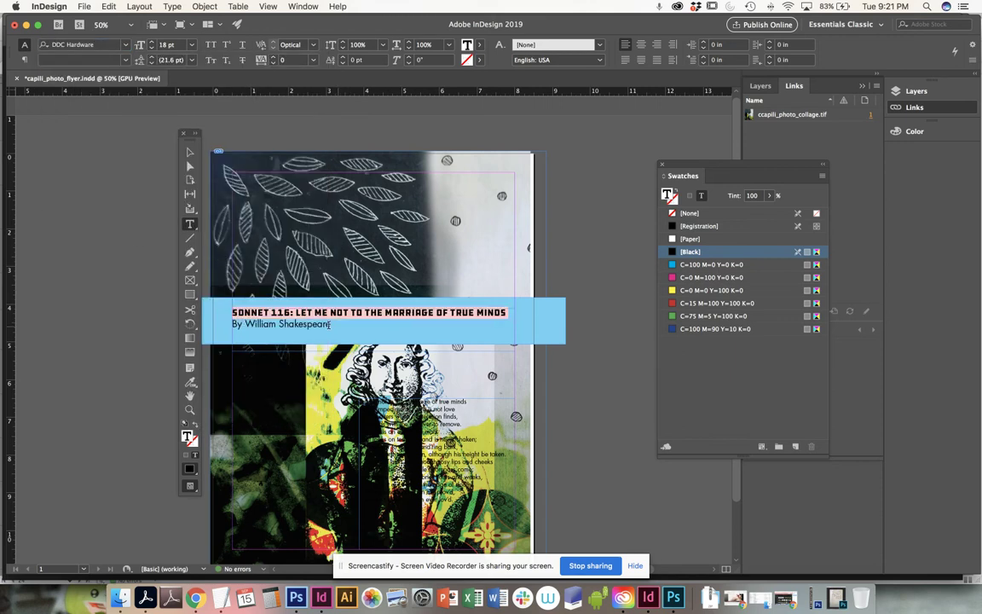
Step: Select both the title and the byline and set them in the Birch Std font
triple_click(246, 322)
key(super+a)
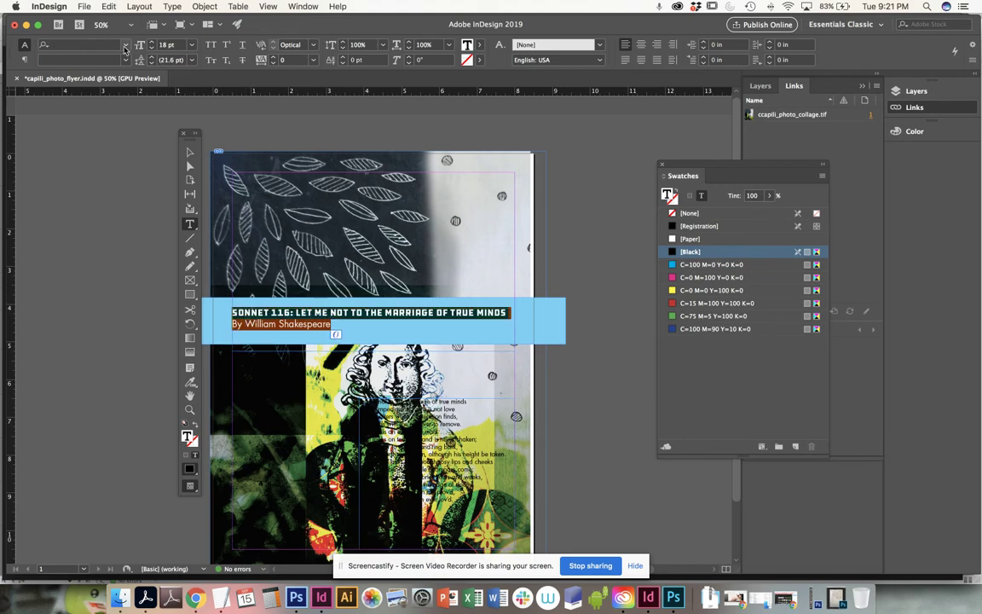
click(126, 45)
scroll(155, 275, down, 1)
scroll(155, 276, down, 2)
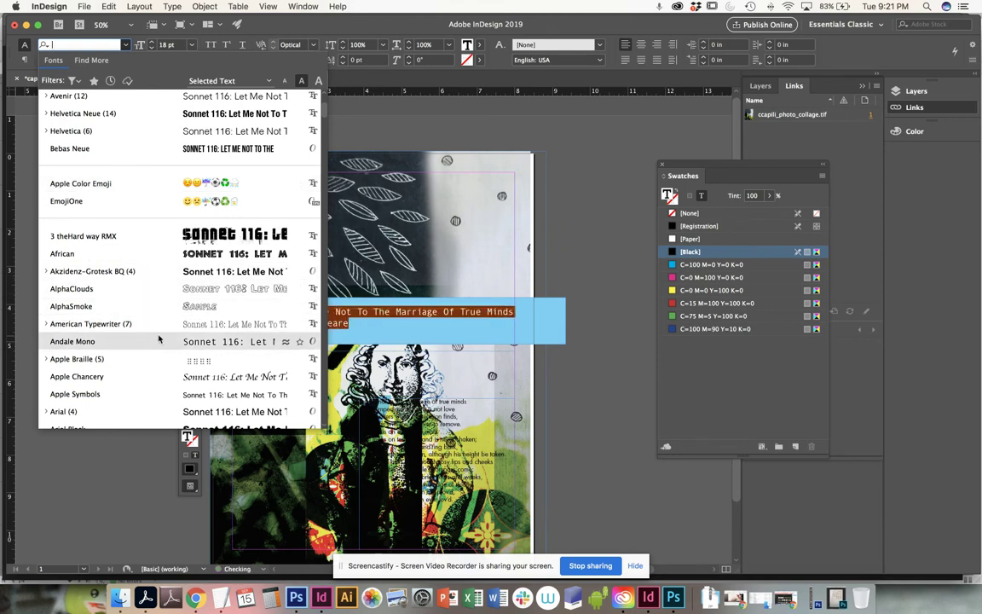
scroll(157, 342, down, 1)
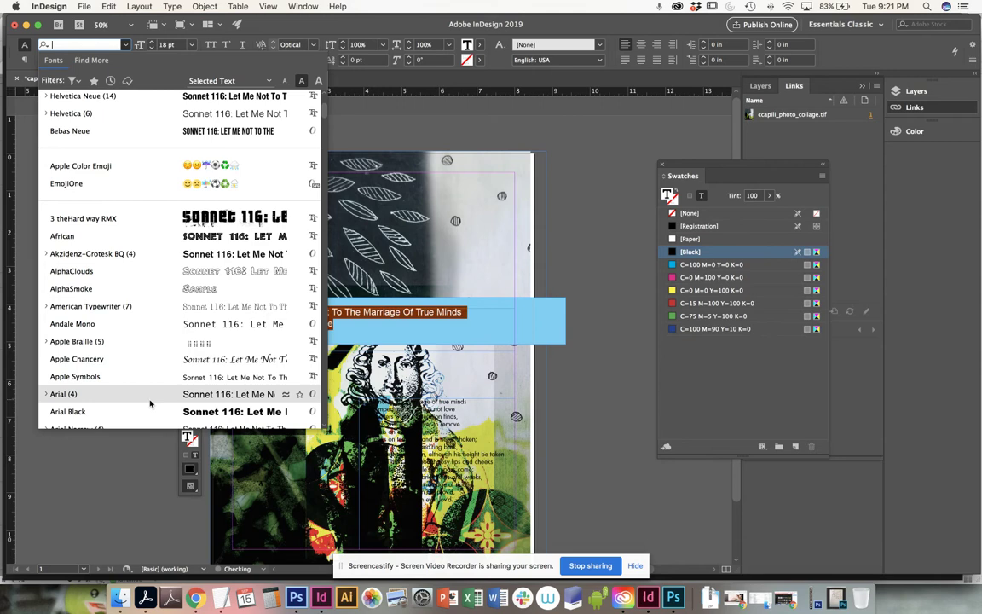
scroll(206, 373, down, 5)
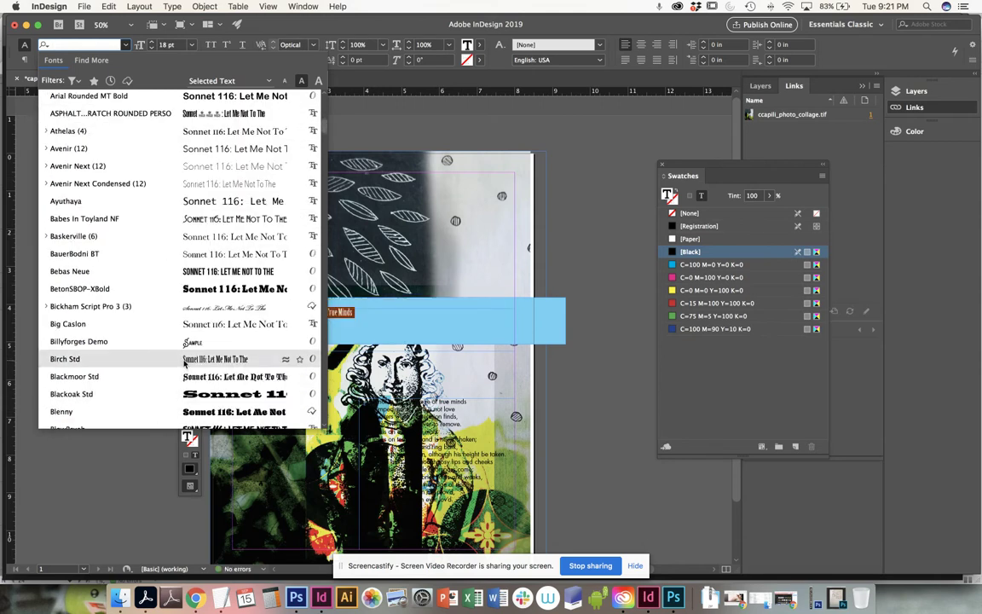
click(185, 361)
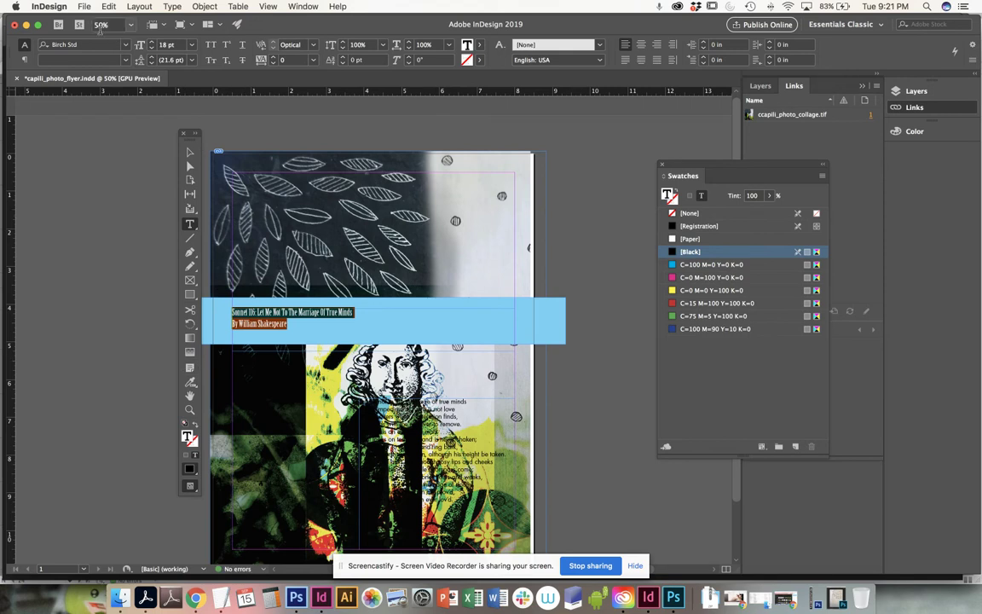
Step: Set both the sonnet title and the byline in the Blackmoor Std font
click(127, 47)
scroll(131, 350, down, 8)
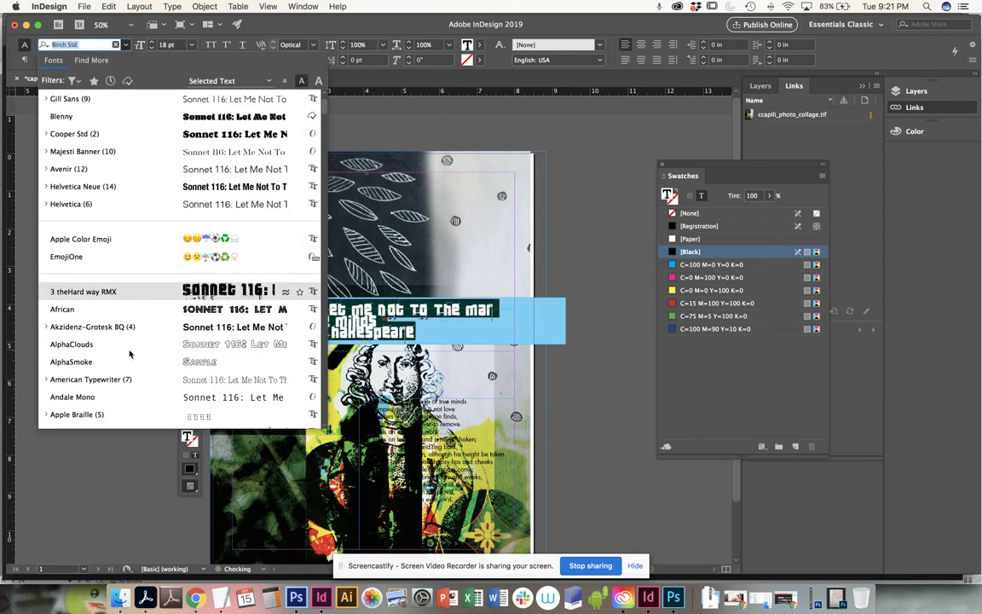
scroll(129, 354, down, 2)
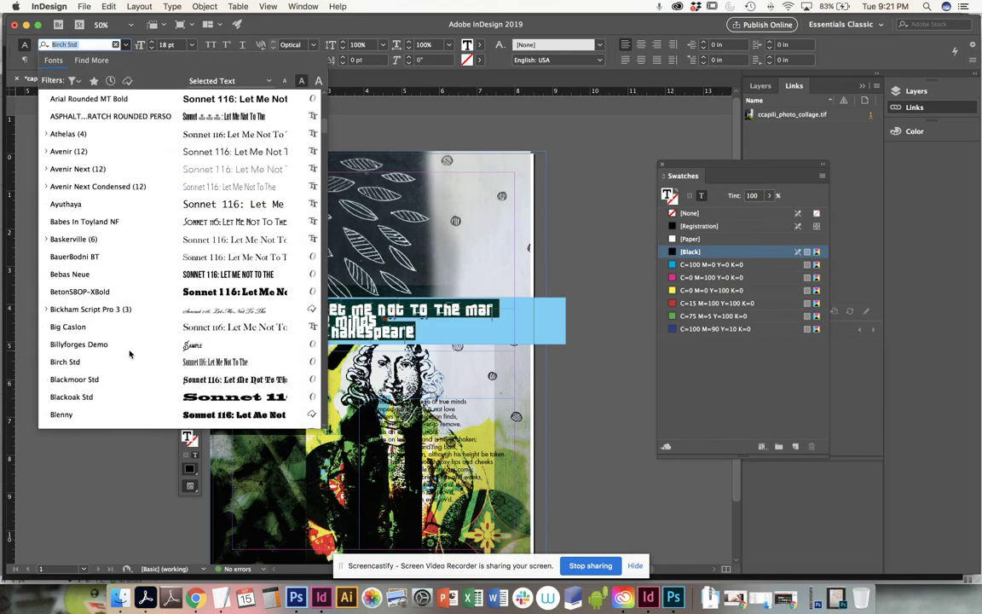
scroll(129, 354, down, 1)
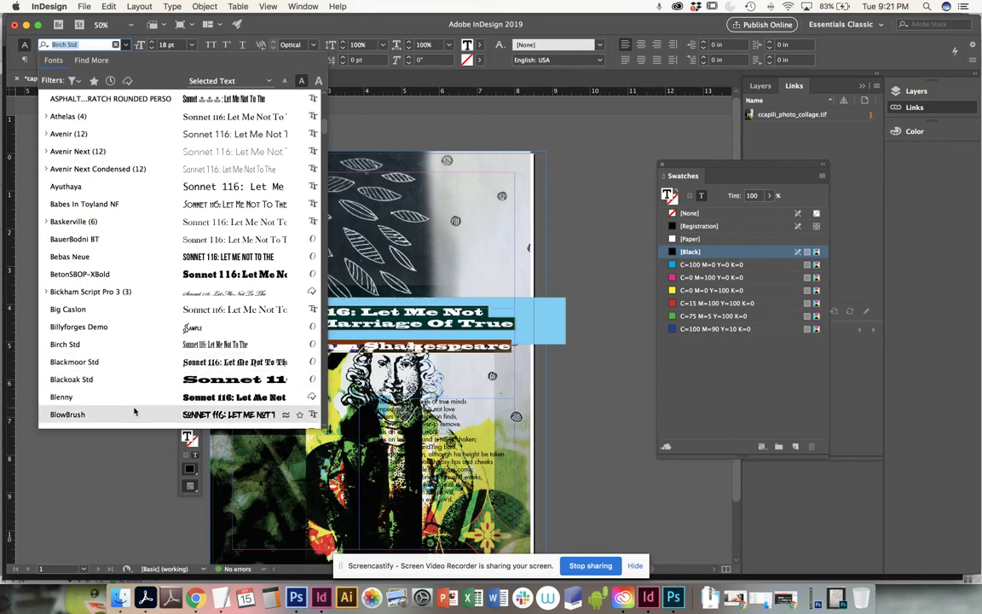
click(142, 362)
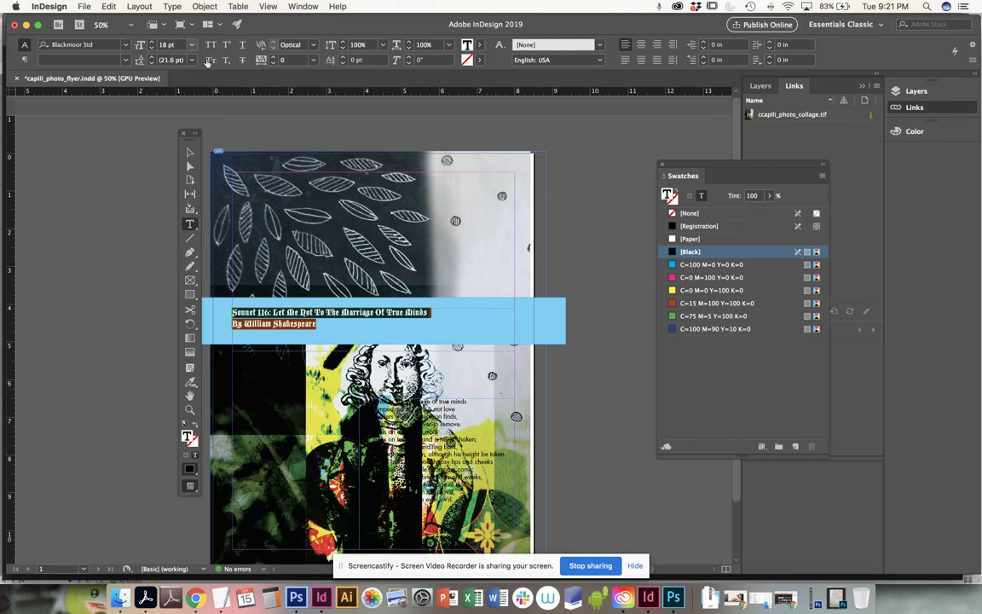
Step: Set the font style of the title and byline text to Regular
drag(438, 317, 231, 313)
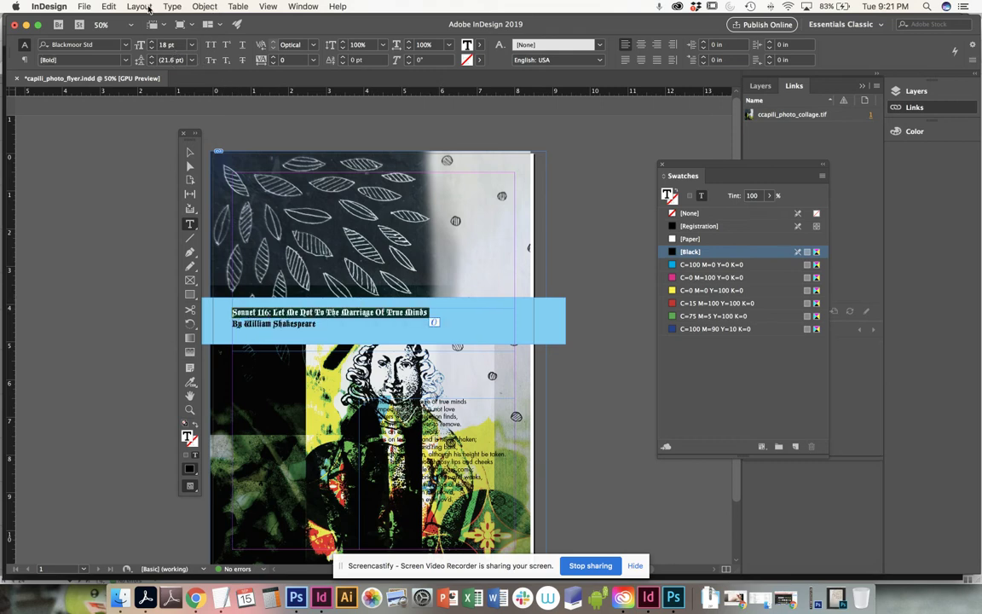
click(125, 65)
click(77, 69)
click(324, 327)
key(super+a)
Step: Select only the sonnet title line and set its font size to 26 pt
drag(432, 313, 228, 313)
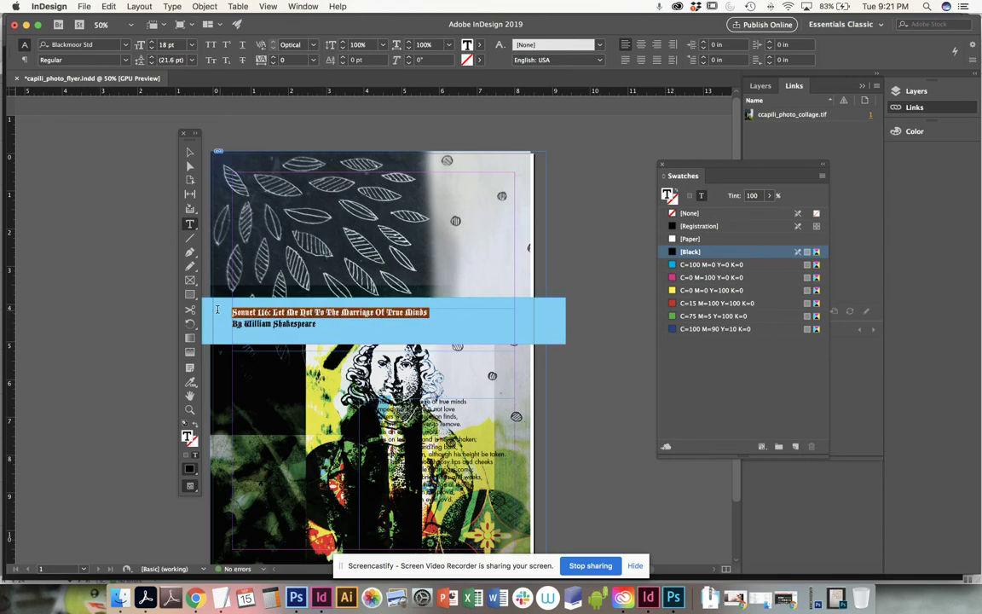
click(192, 45)
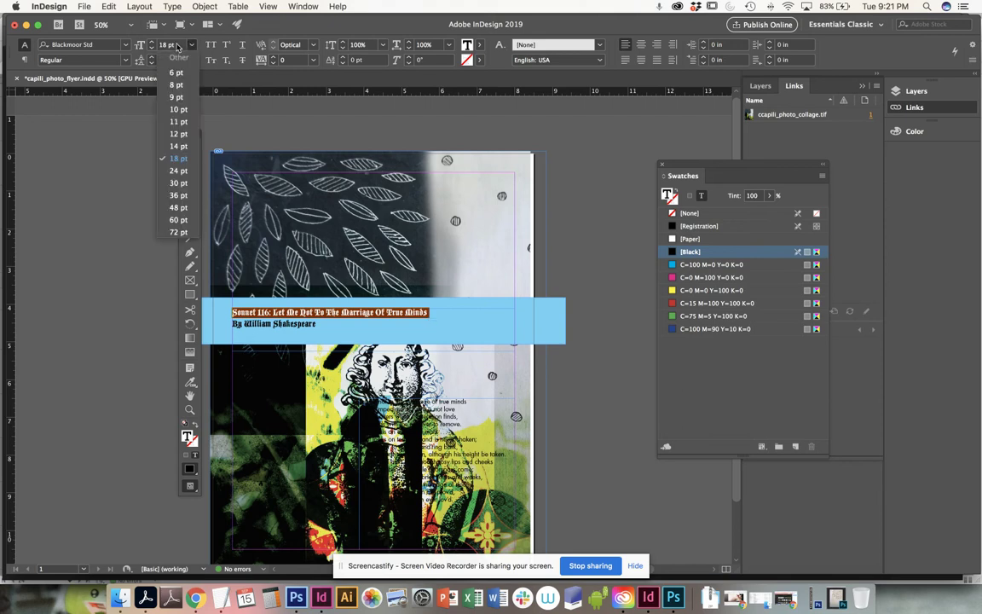
click(173, 44)
key(Up)
key(Up)
key(Up)
key(Up)
key(Up)
key(Up)
key(Up)
key(Up)
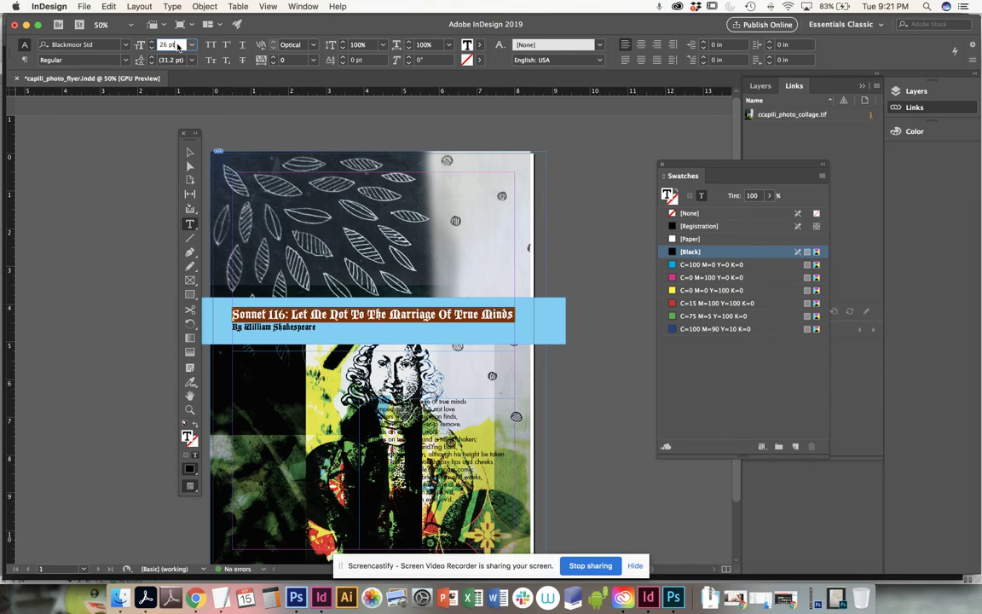
Step: Shorten the title line to "Sonnet 116", keeping the byline on its own line below it
drag(285, 315, 539, 315)
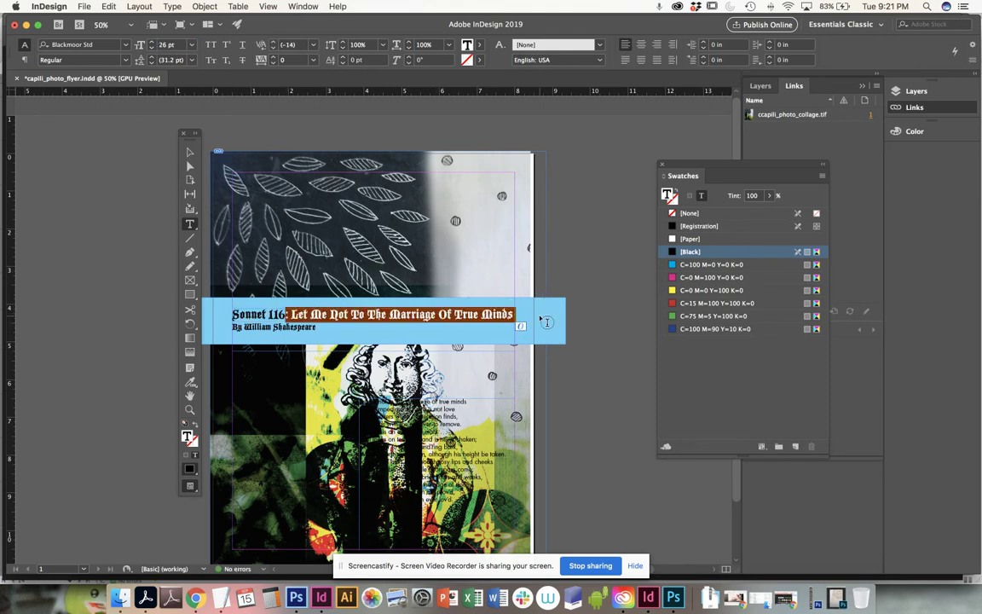
key(BackSpace)
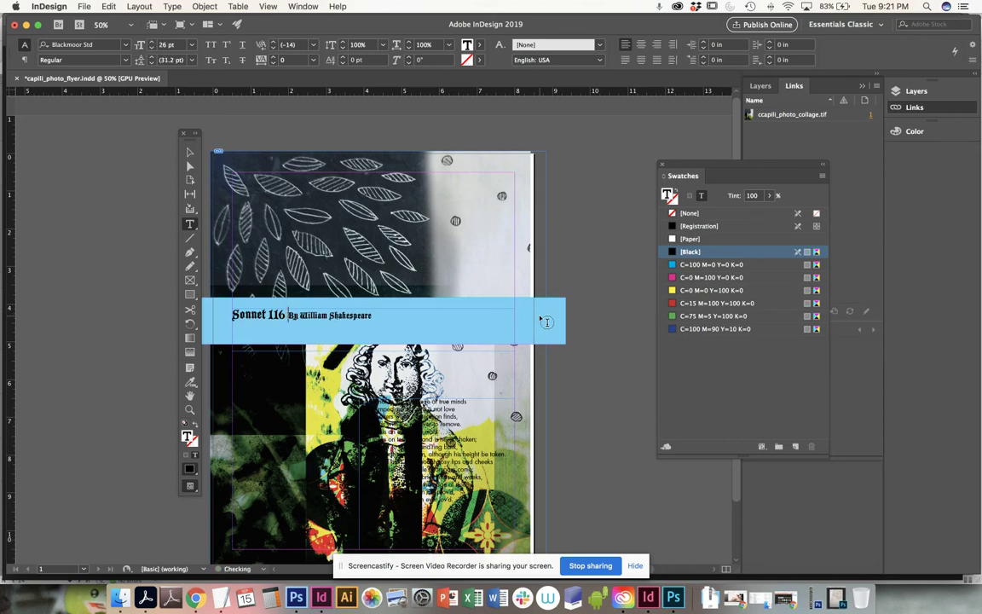
key(Return)
Step: Duplicate the title text frame, placing the copy below and to the right of the original, and reselect the original
drag(290, 312, 220, 312)
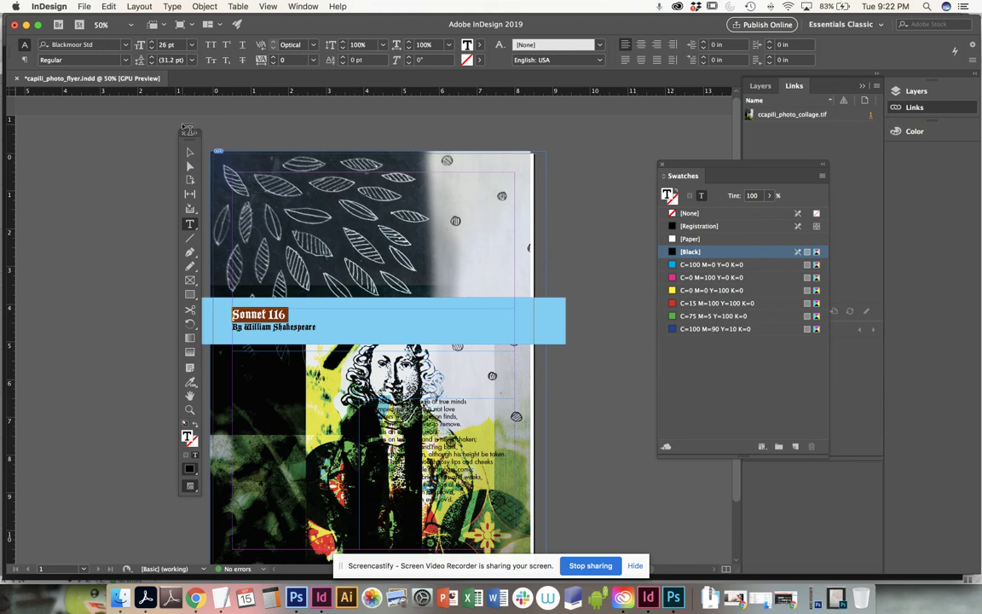
click(189, 152)
drag(337, 335, 458, 349)
click(294, 328)
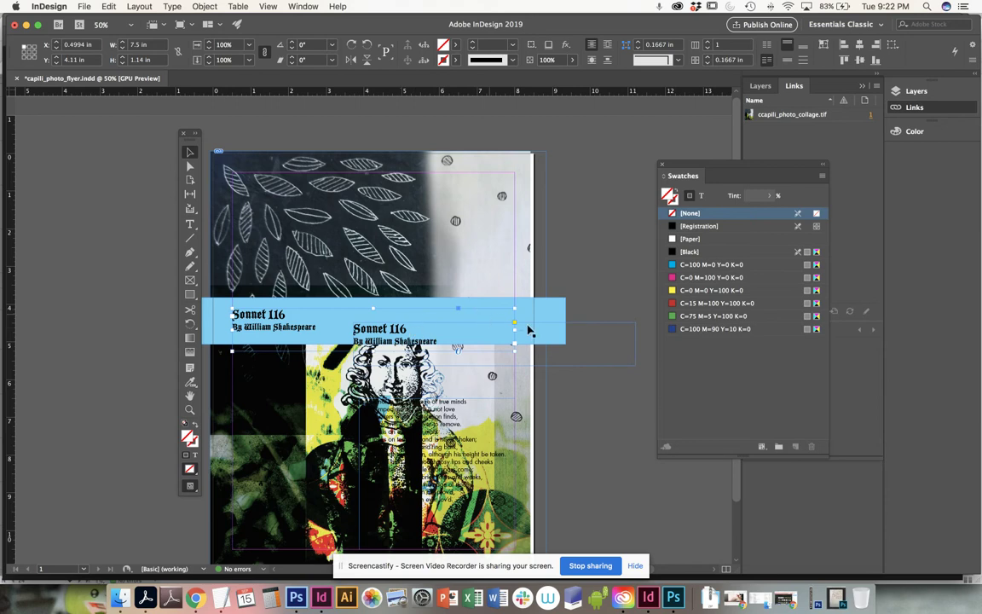
Step: Delete the byline from the original text frame, leaving only "Sonnet 116"
key(super+equal)
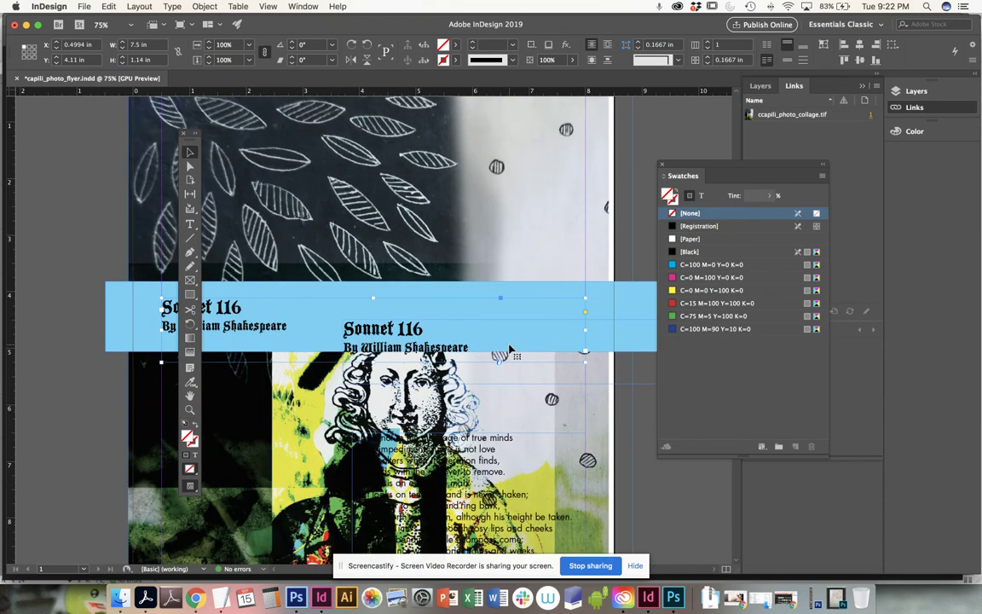
drag(189, 141, 65, 137)
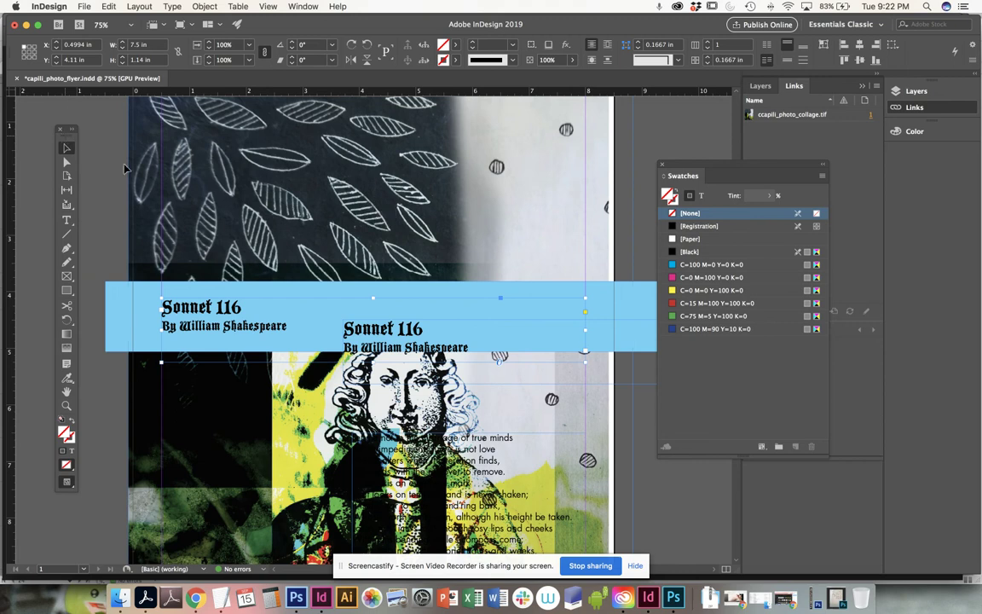
click(66, 220)
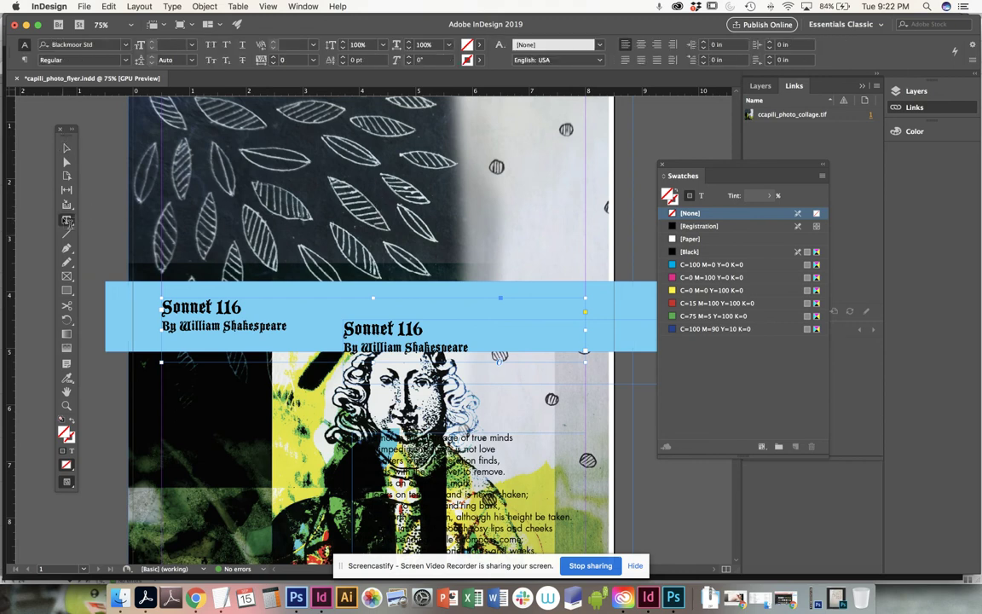
click(286, 324)
key(super+a)
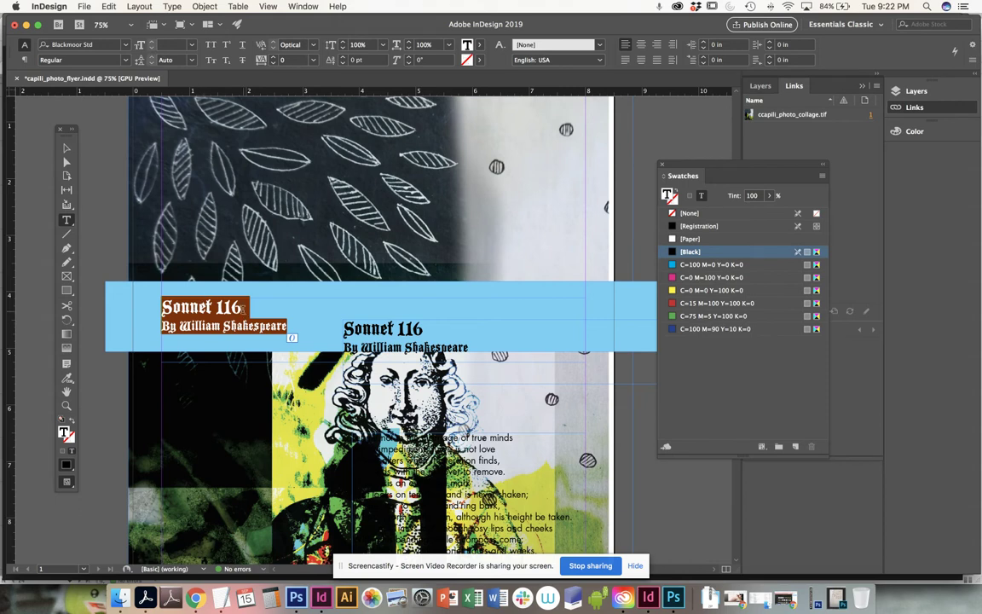
drag(243, 309, 248, 329)
key(BackSpace)
Step: Set the "Sonnet 116" text in the original frame to 60 pt
key(super+a)
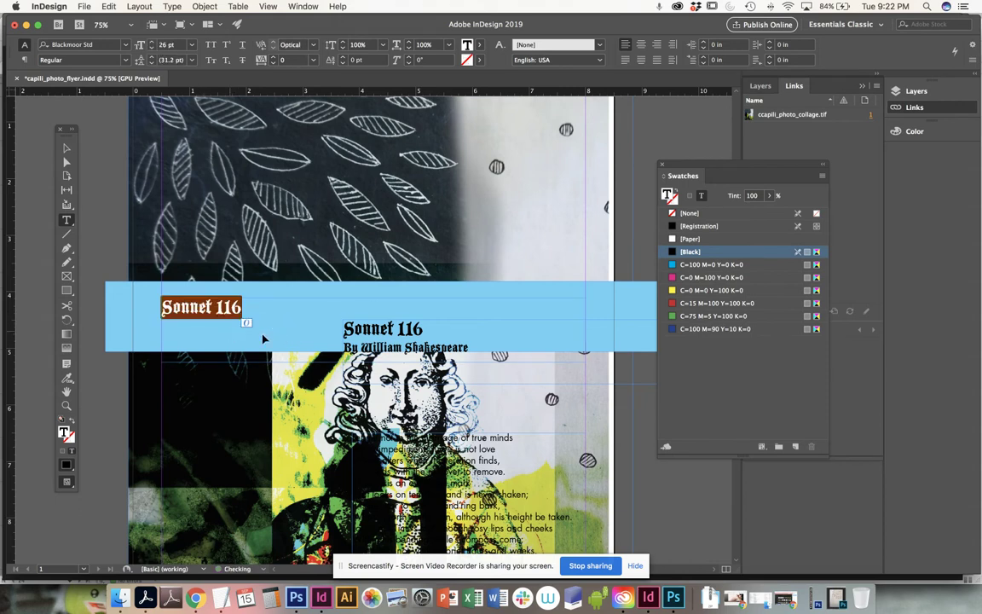
click(191, 44)
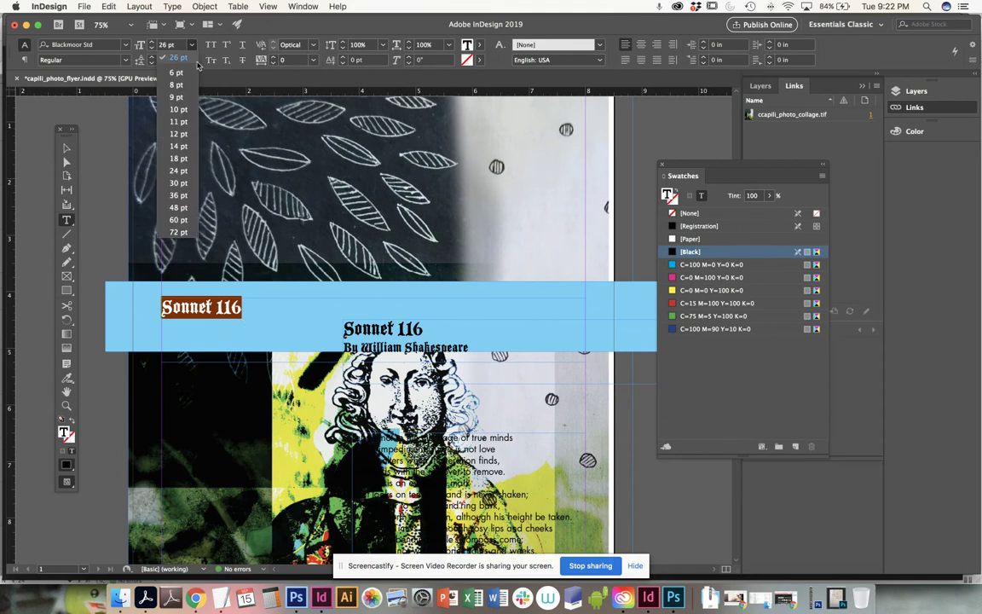
click(181, 219)
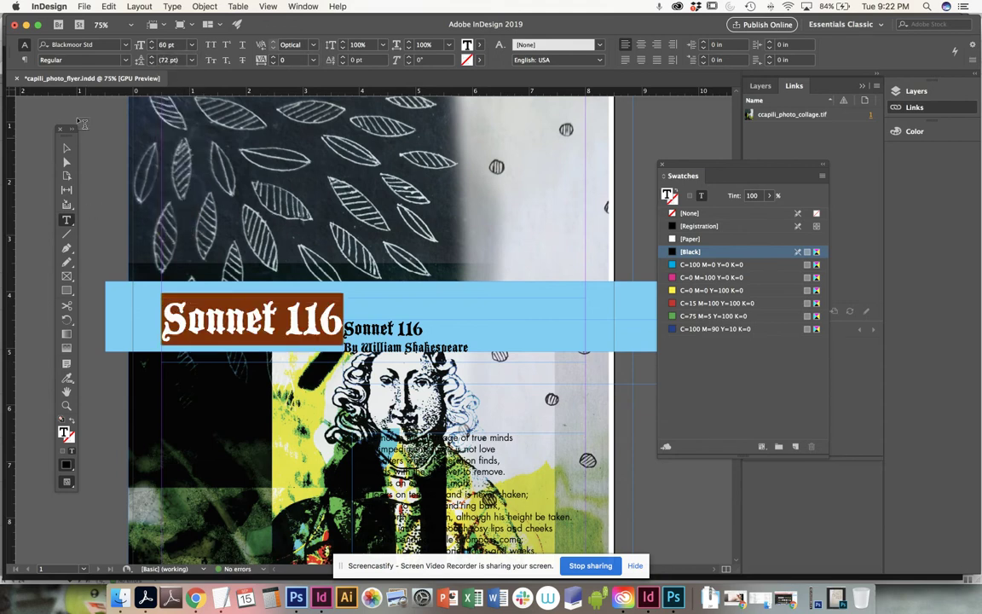
Step: Move the large "Sonnet 116" frame straight up to Y 3.06 in and color its text [Paper]
click(67, 149)
click(270, 295)
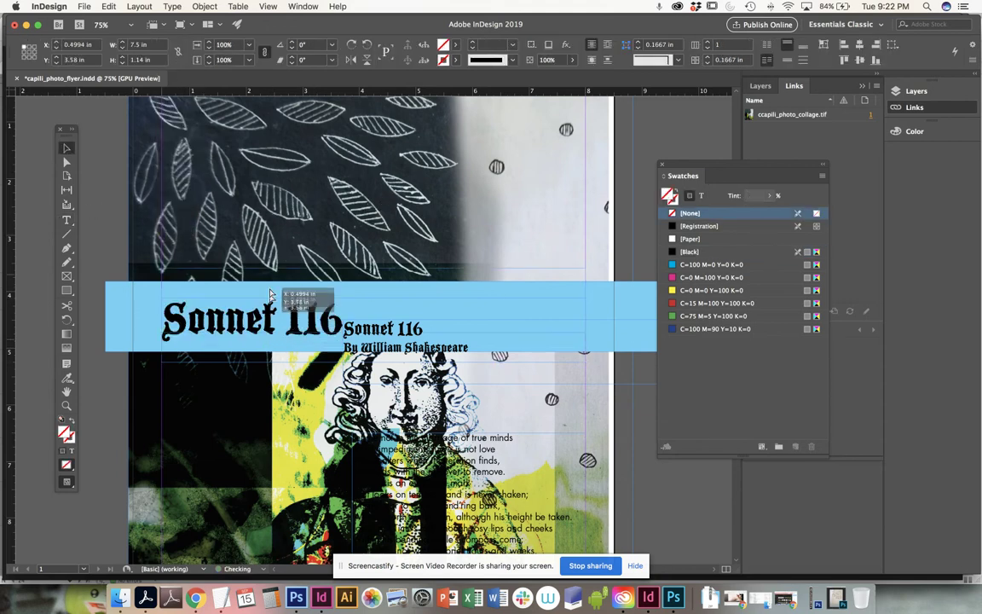
drag(269, 294, 274, 280)
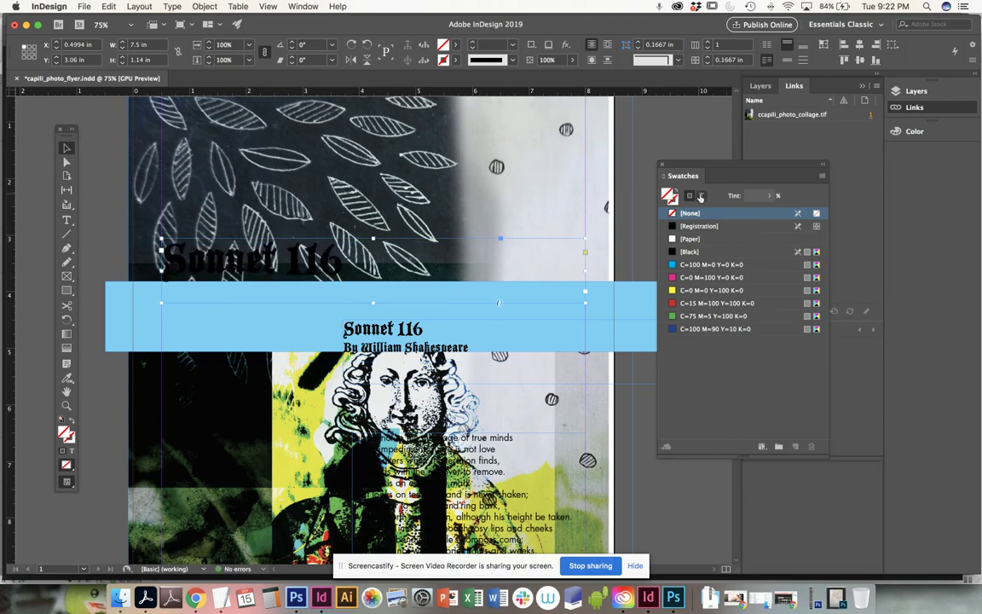
click(701, 197)
click(690, 238)
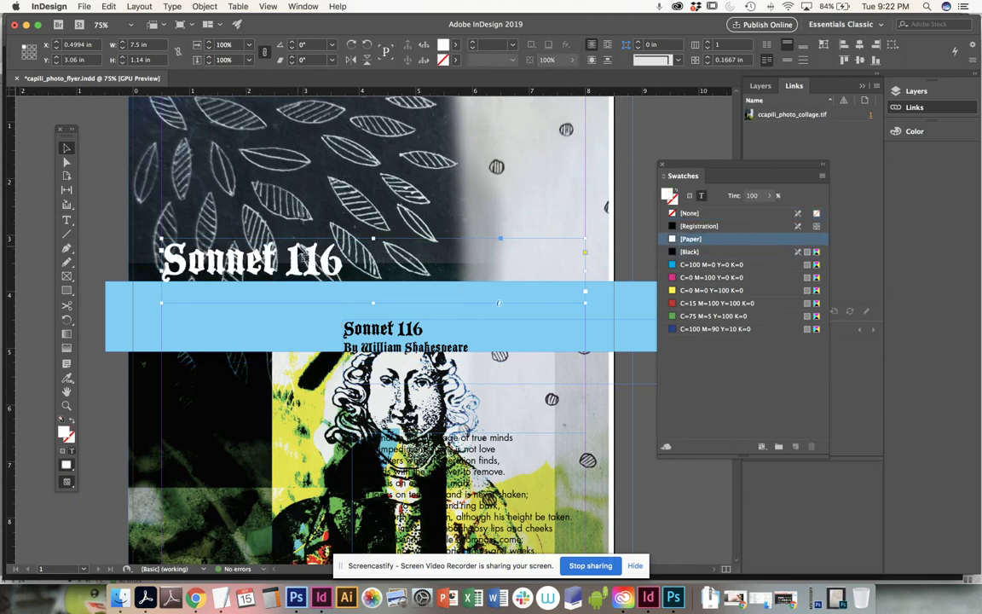
Step: Enlarge the white "Sonnet 116" title text to 100 pt
key(super+minus)
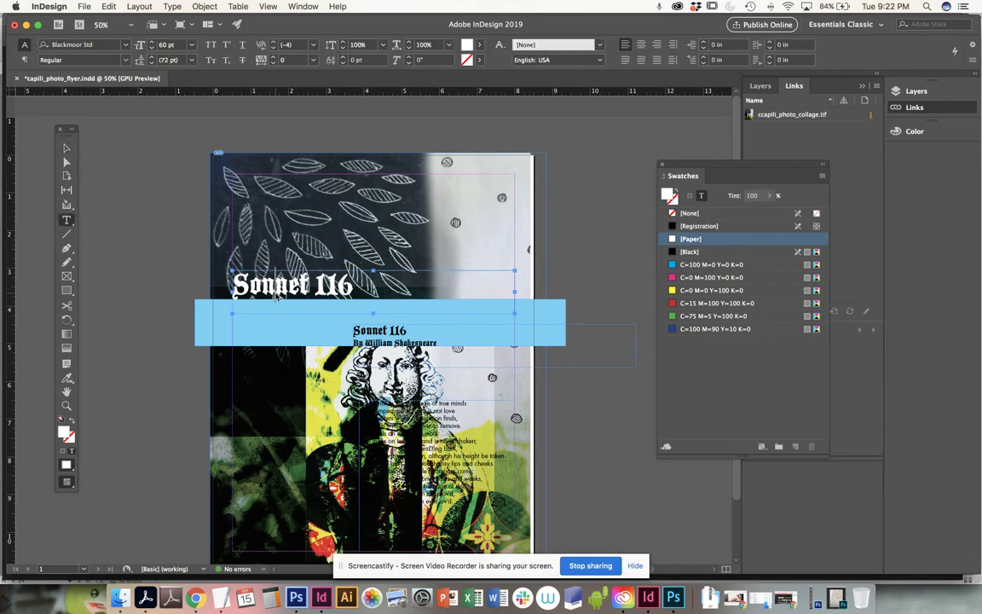
triple_click(249, 273)
click(151, 41)
click(151, 42)
click(151, 42)
click(151, 41)
click(151, 42)
click(151, 41)
click(151, 42)
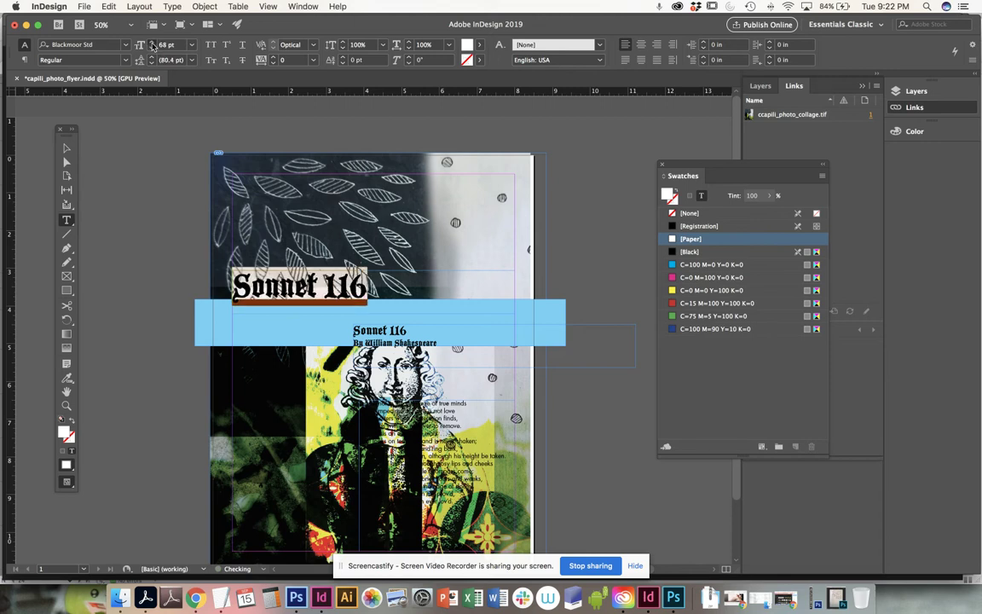
click(151, 42)
click(151, 43)
click(151, 43)
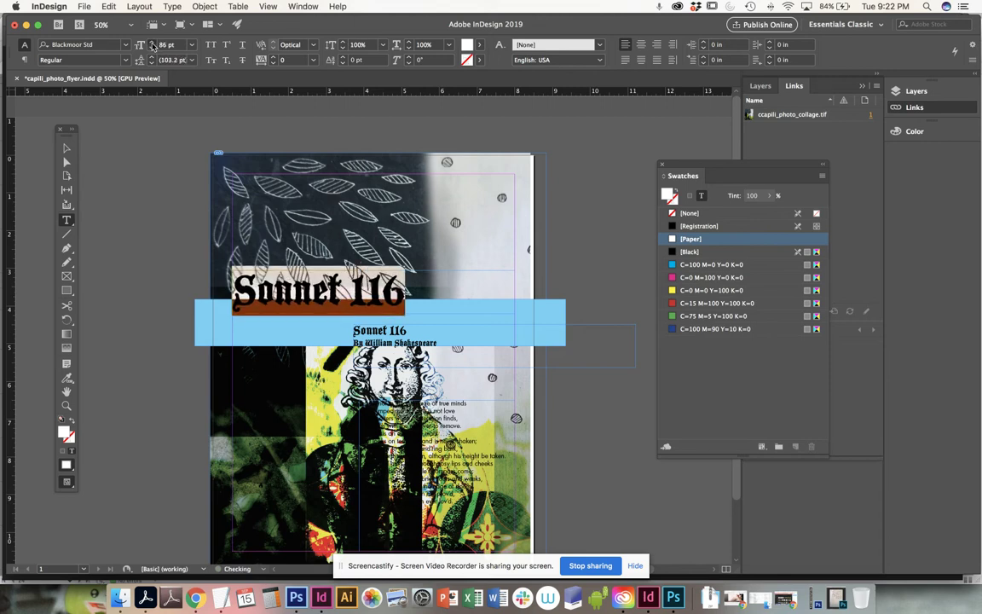
click(150, 42)
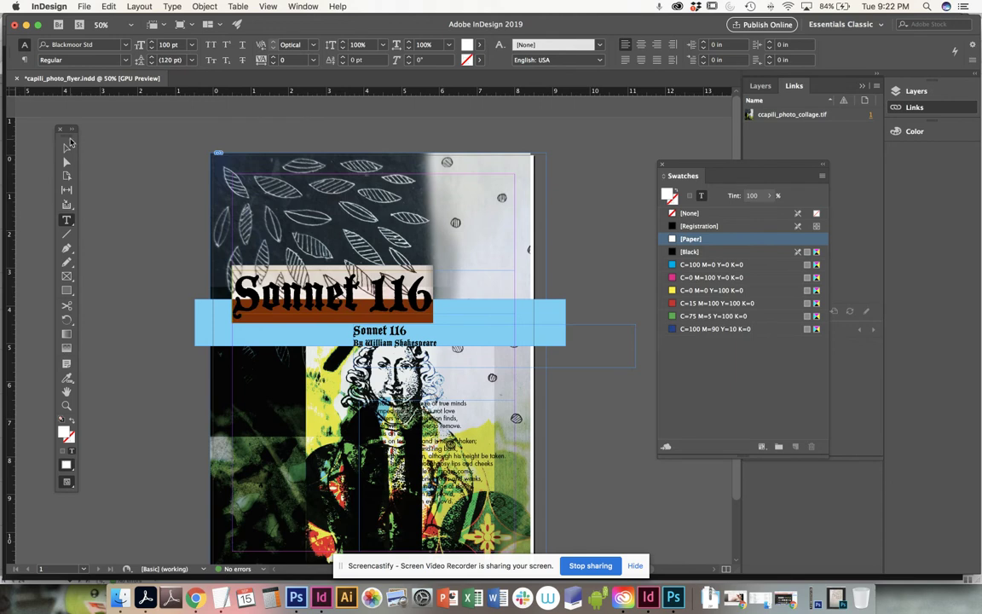
Step: Shift the large title frame slightly up and left so the lettering just overlaps the blue band's upper edge
click(66, 150)
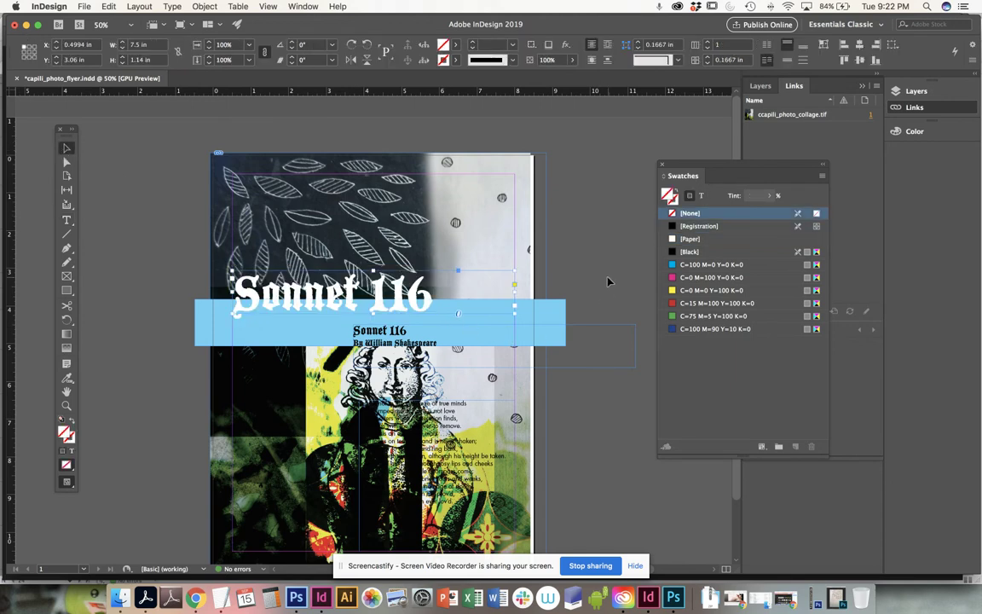
drag(385, 298, 376, 293)
key(Left)
key(Left)
key(Left)
key(Left)
key(Left)
key(Left)
Step: Move the duplicate text frame to X 2.07 in, Y 4.36 in and delete its "Sonnet 116" line, leaving the byline
drag(357, 314, 277, 330)
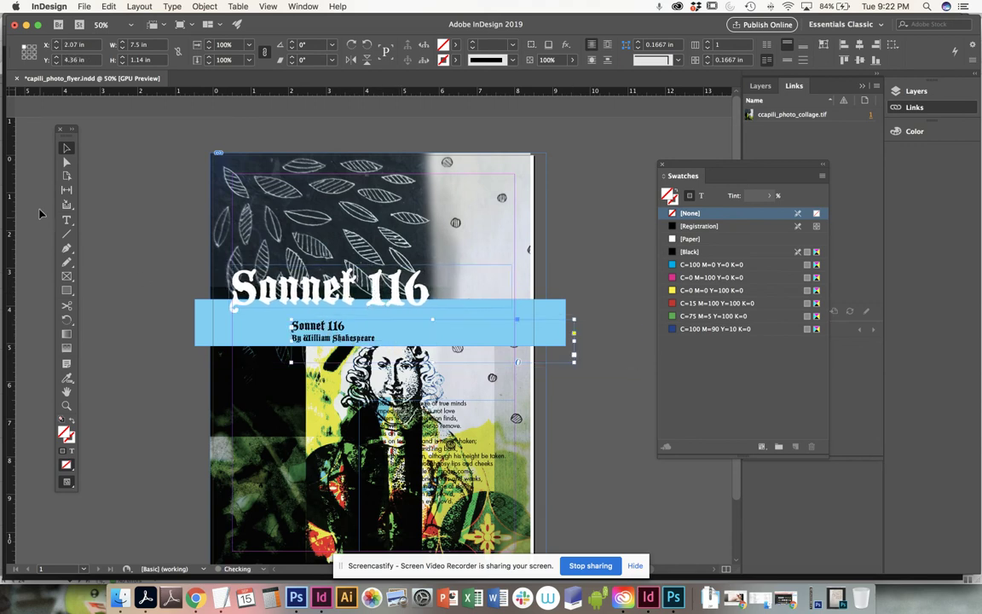
click(66, 220)
drag(346, 323, 289, 324)
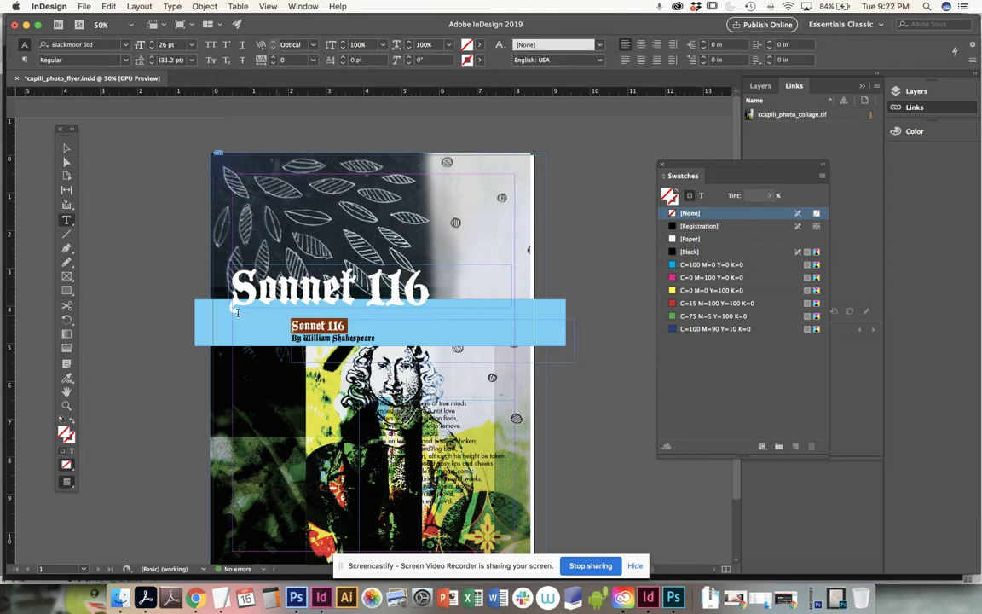
key(BackSpace)
key(Delete)
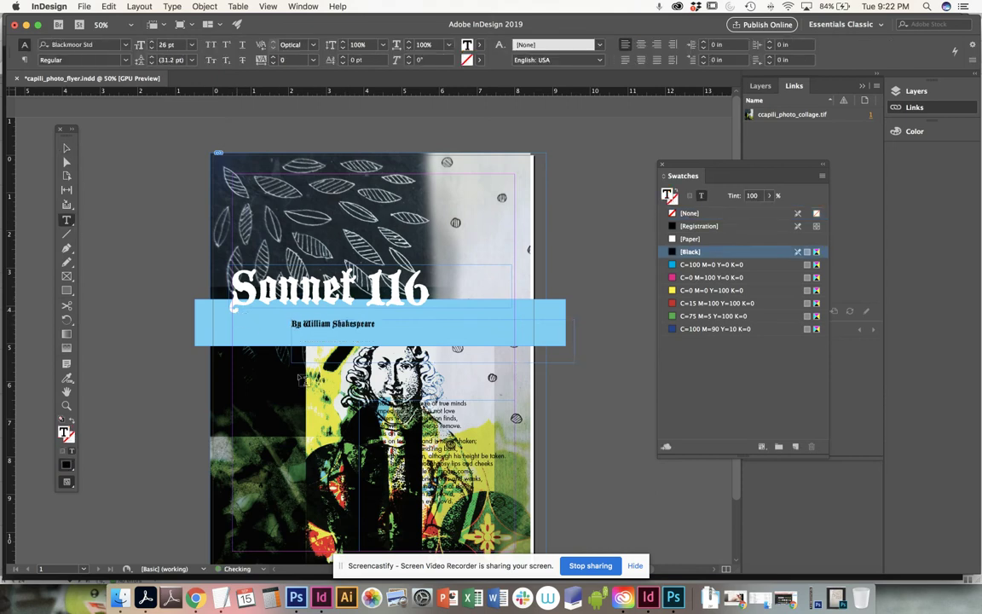
Step: Move the byline frame to X 1.25 in, Y 4.1678 in, under the large title, and save the document
click(66, 148)
mouse_move(303, 335)
mouse_down()
mouse_move(285, 314)
mouse_move(292, 300)
mouse_move(294, 336)
mouse_up()
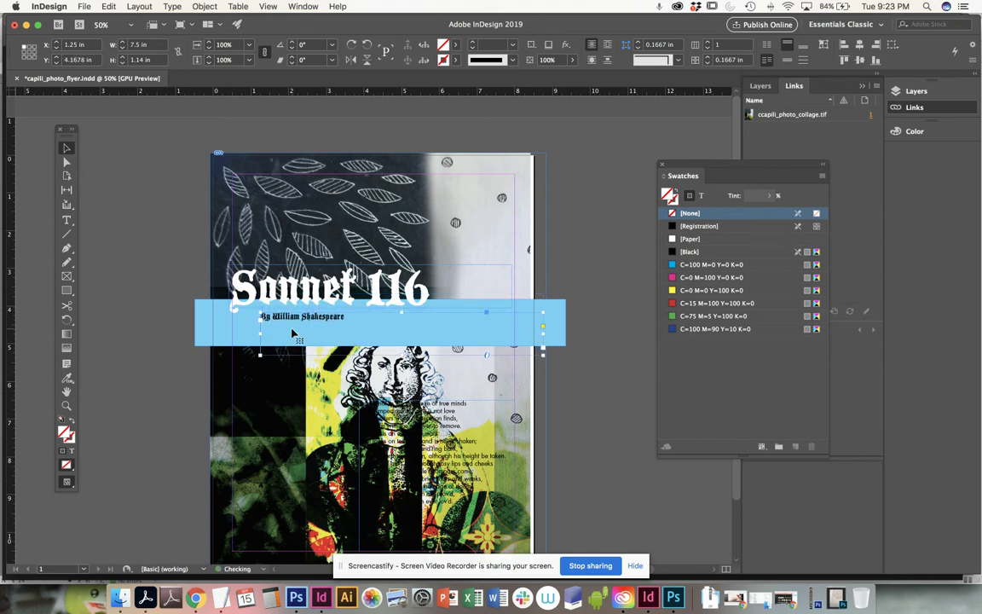
click(596, 316)
key(super+s)
Step: Draw a rectangle about 9.66 × 0.67 in across the page's bottom edge and fill it with magenta C=0 M=100 Y=0 K=0
scroll(581, 478, down, 3)
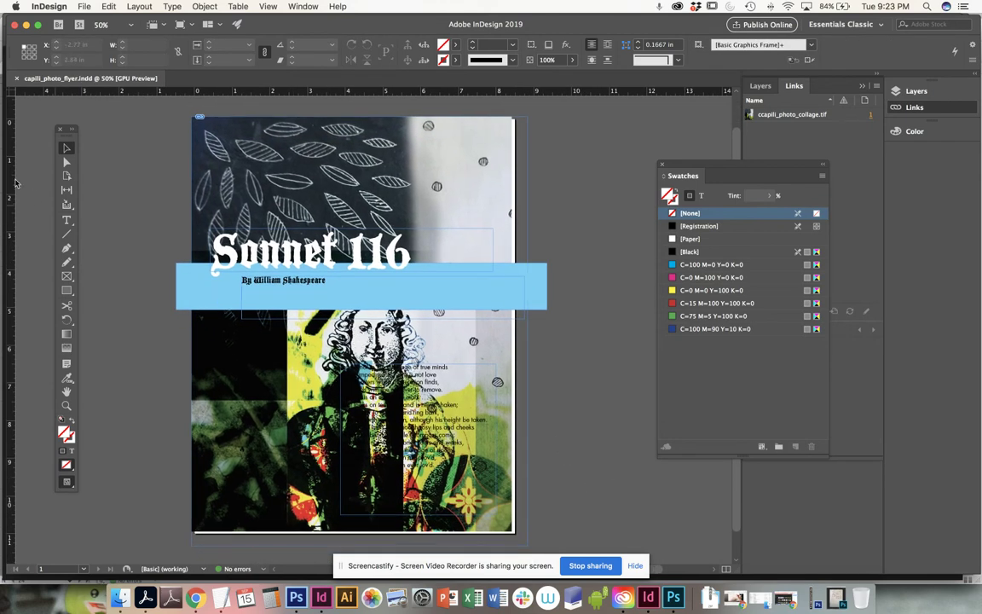
click(67, 290)
drag(179, 526, 542, 549)
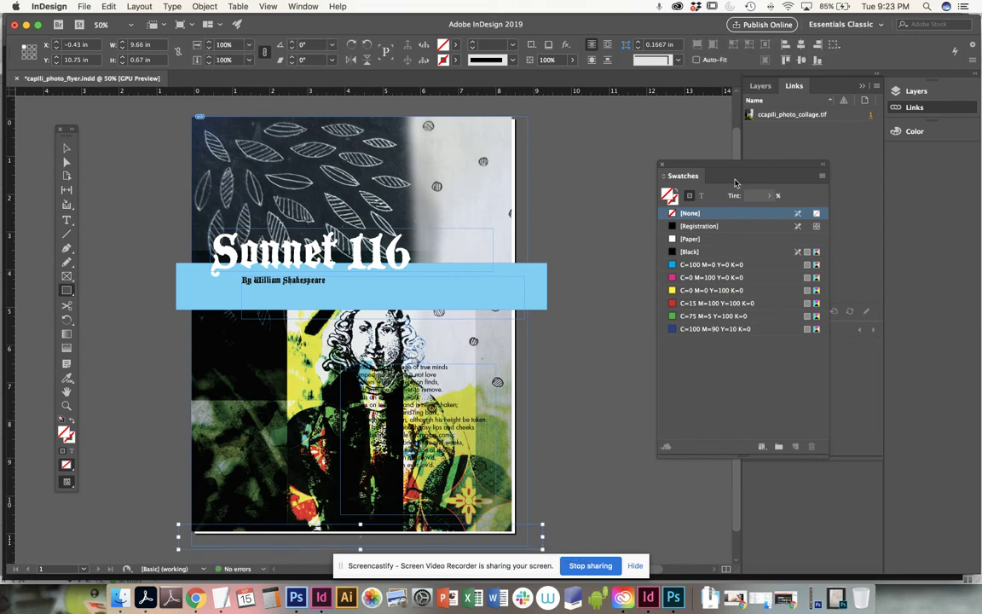
click(708, 277)
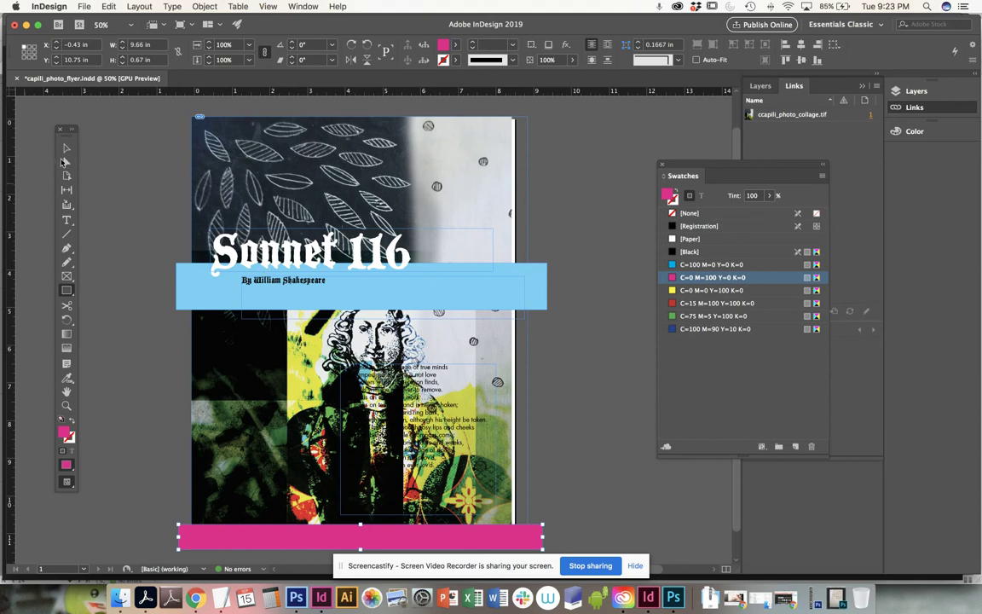
click(66, 147)
click(108, 188)
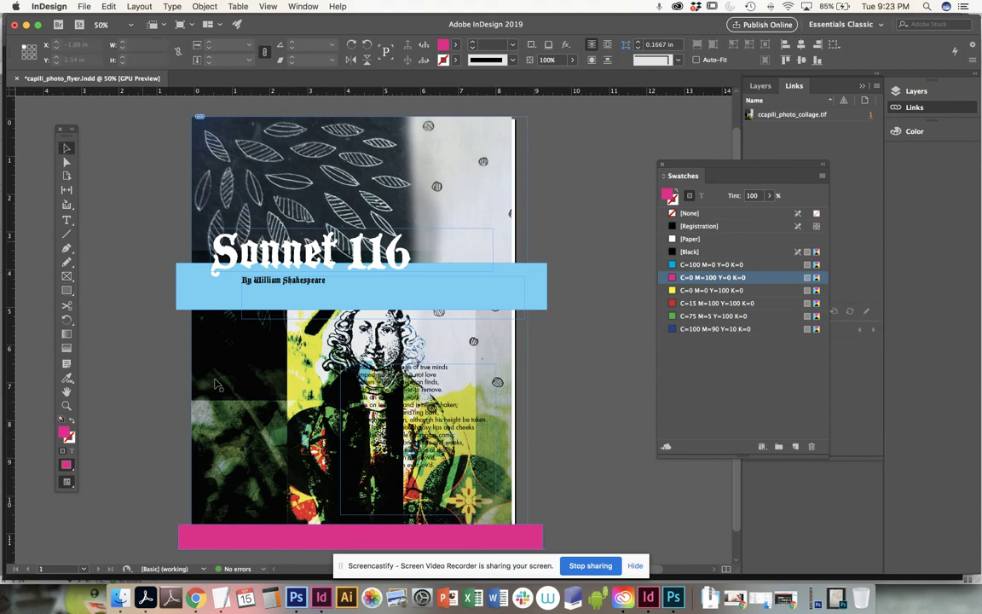
Step: Change the blue band's blending mode to Multiply so the collage shows through it
click(183, 537)
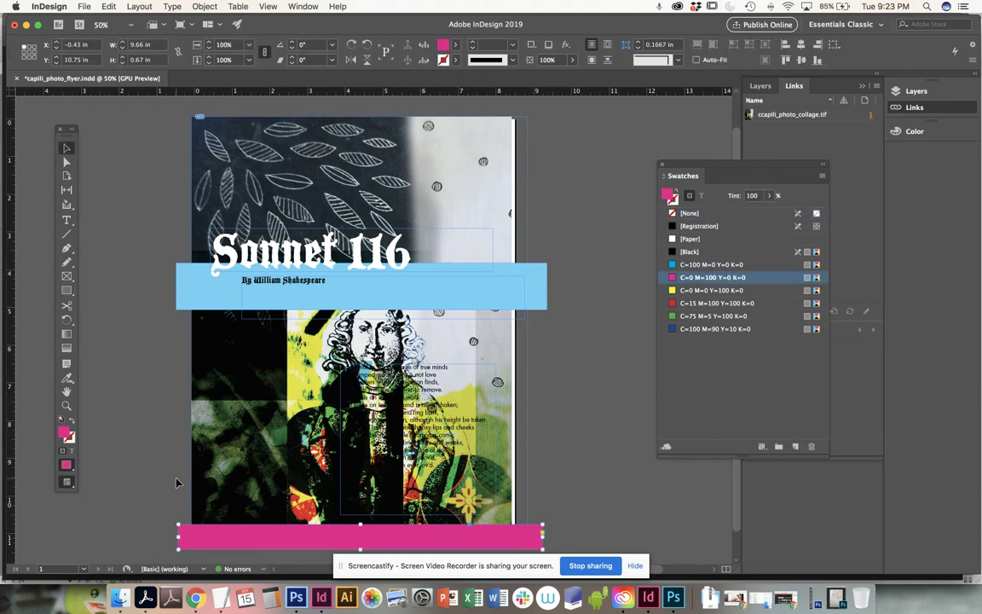
click(177, 482)
click(183, 542)
click(184, 288)
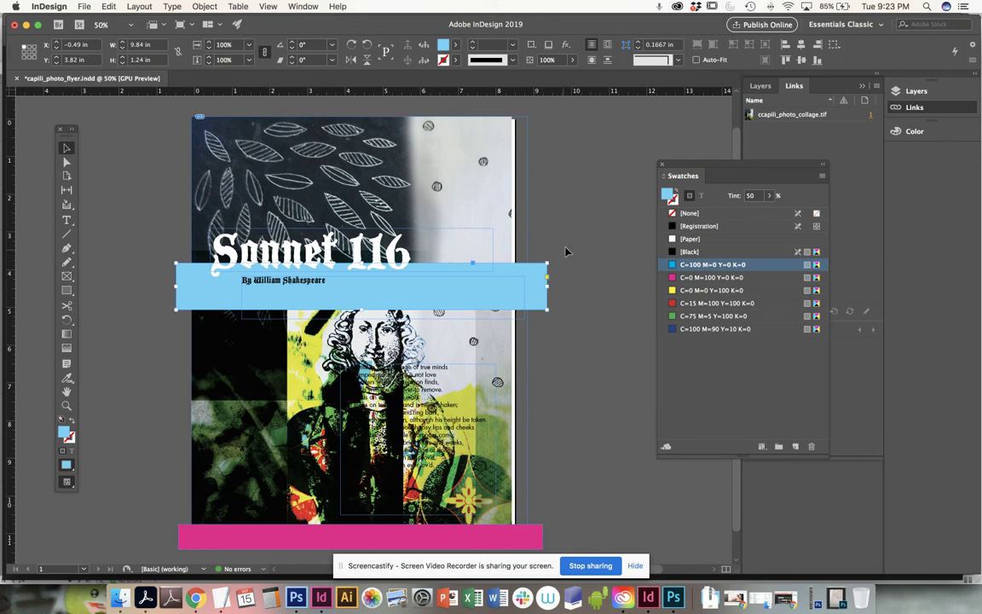
key(x)
key(x)
click(204, 5)
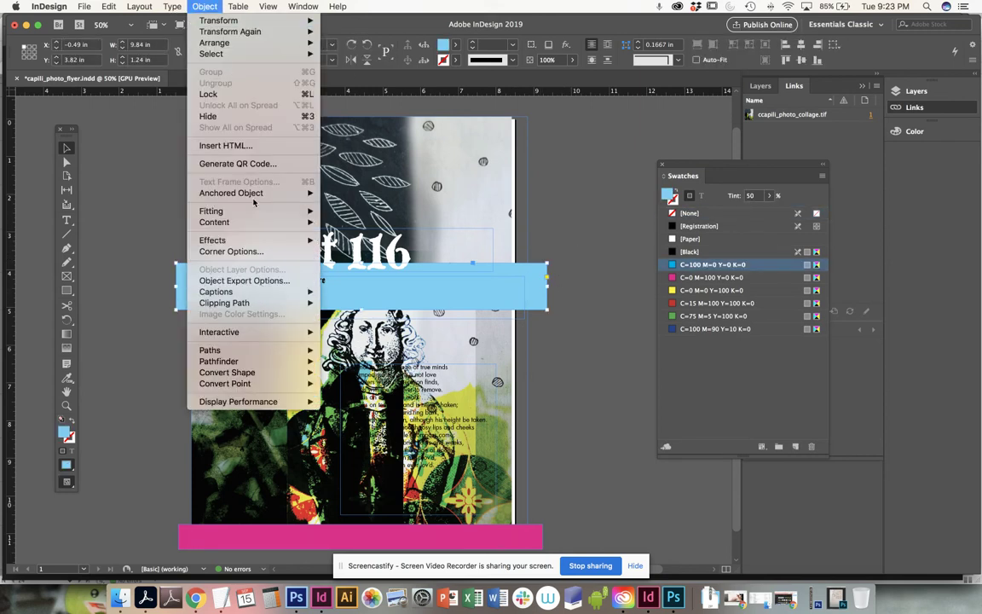
mouse_move(256, 241)
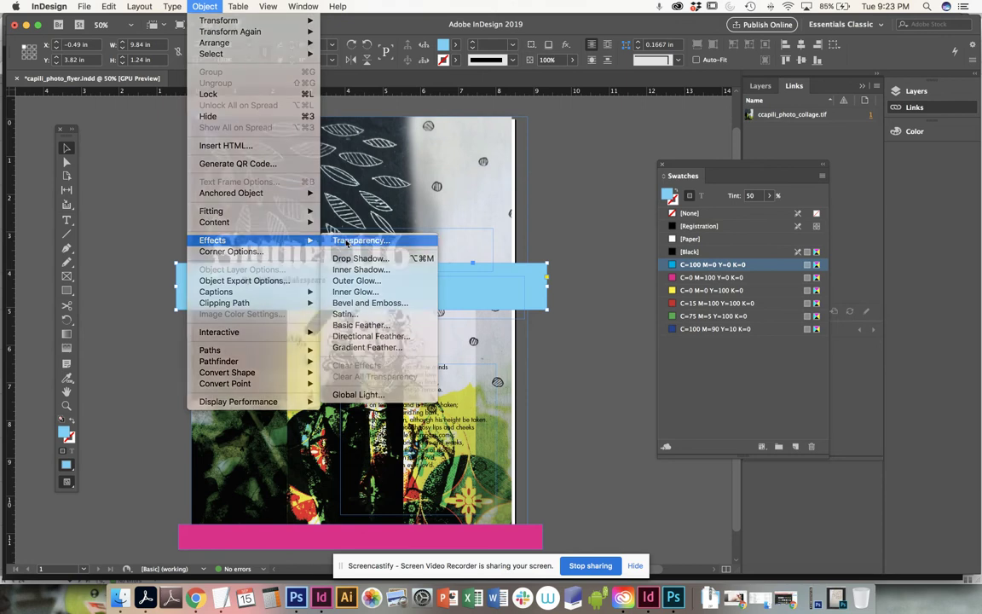
click(347, 242)
click(815, 130)
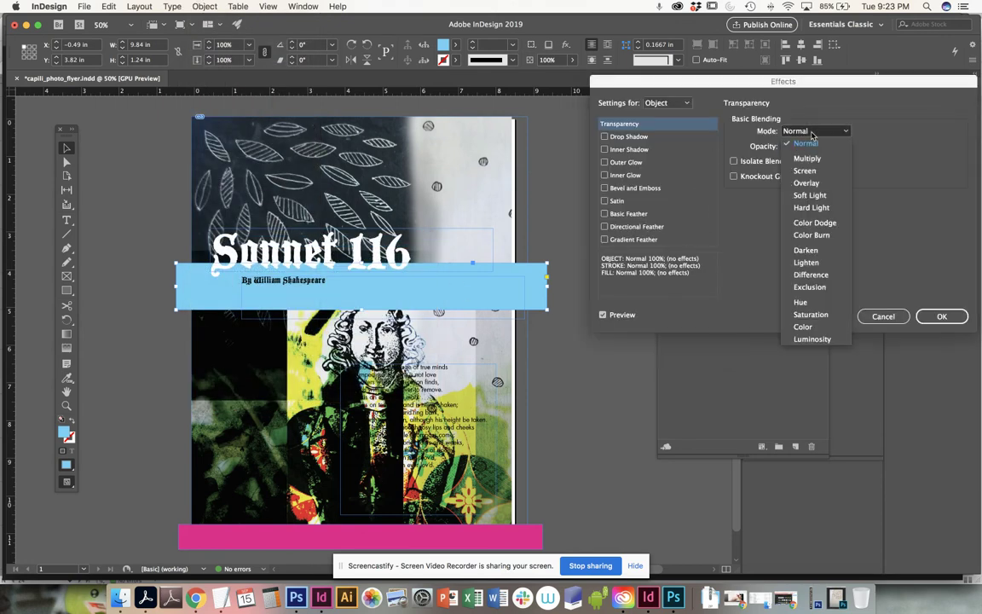
click(810, 158)
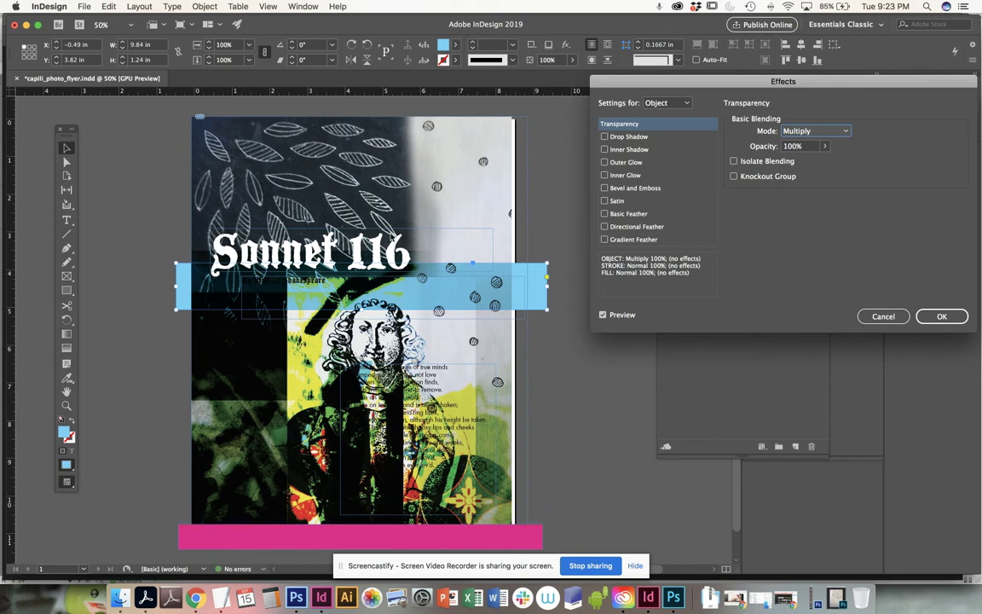
click(942, 317)
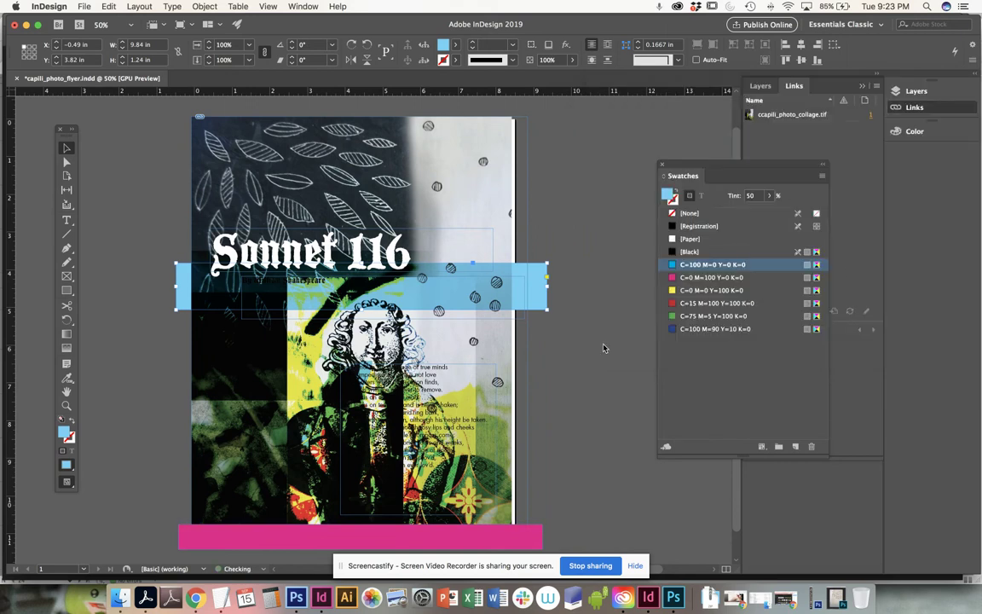
Step: Color the byline text under the large title with the [Paper] swatch
click(324, 294)
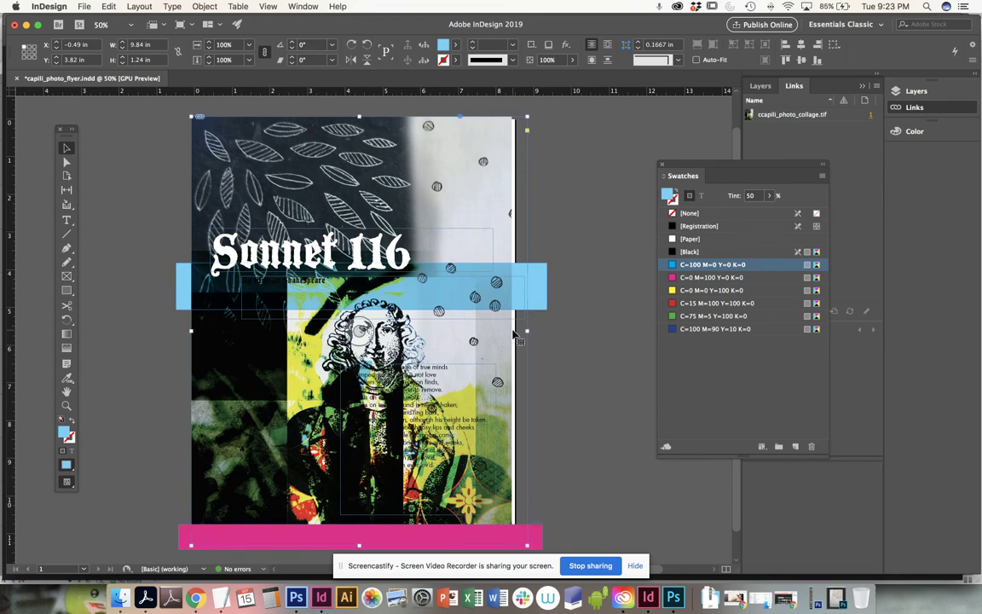
click(286, 256)
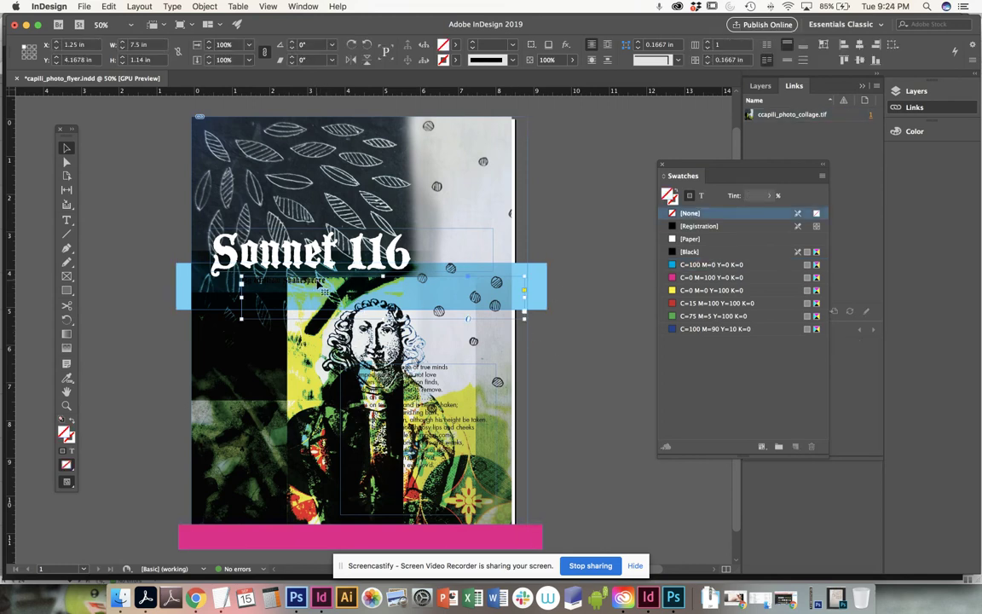
click(701, 196)
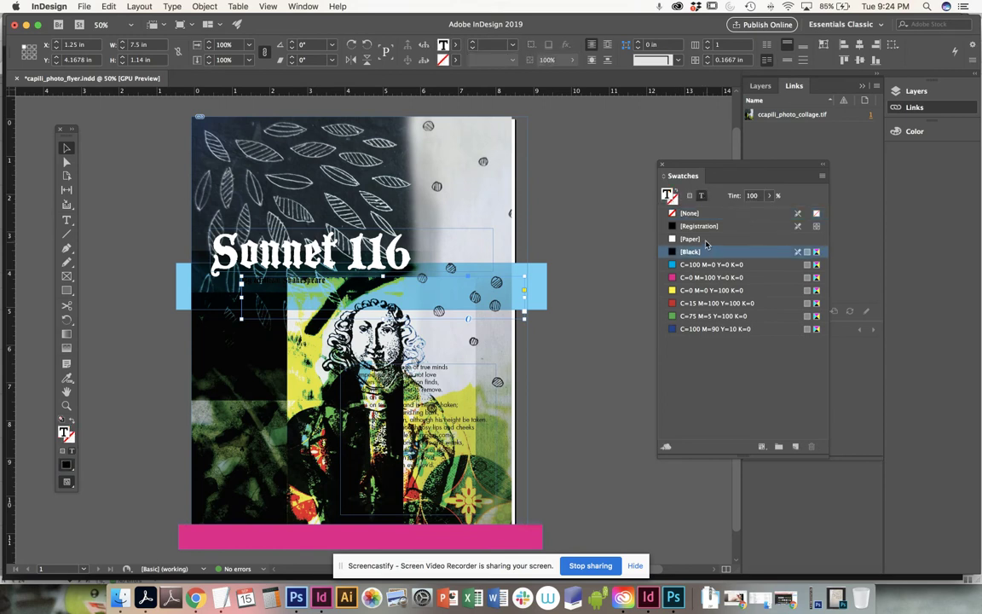
click(704, 239)
key(super+equal)
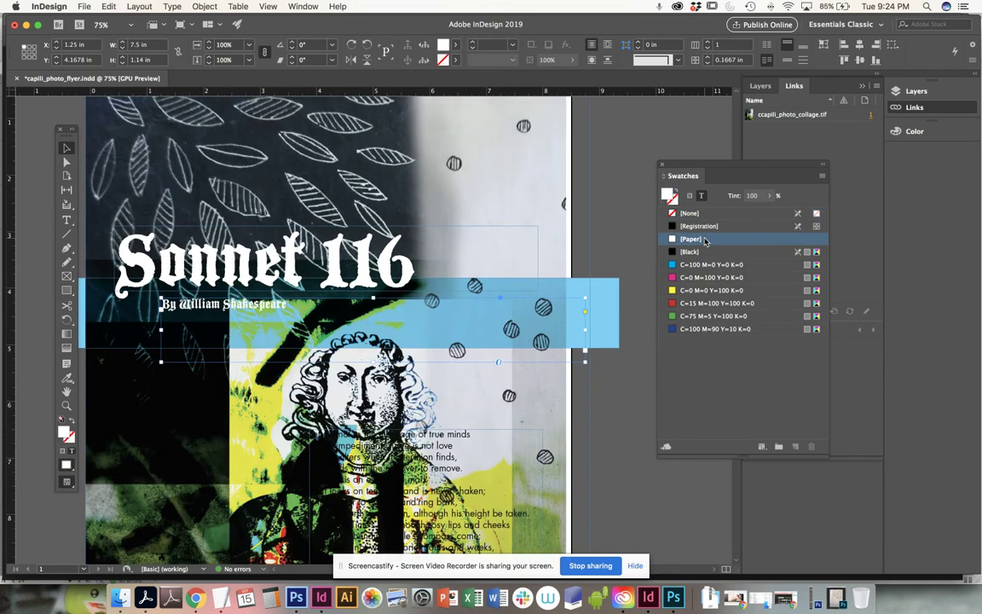
Step: Set the byline's font size to 31 pt
click(67, 220)
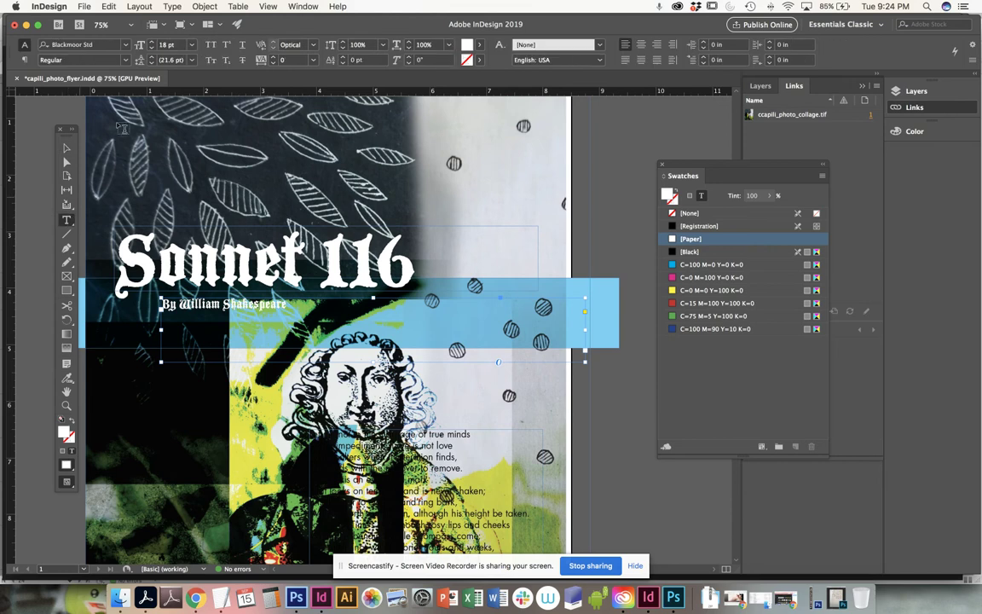
click(191, 46)
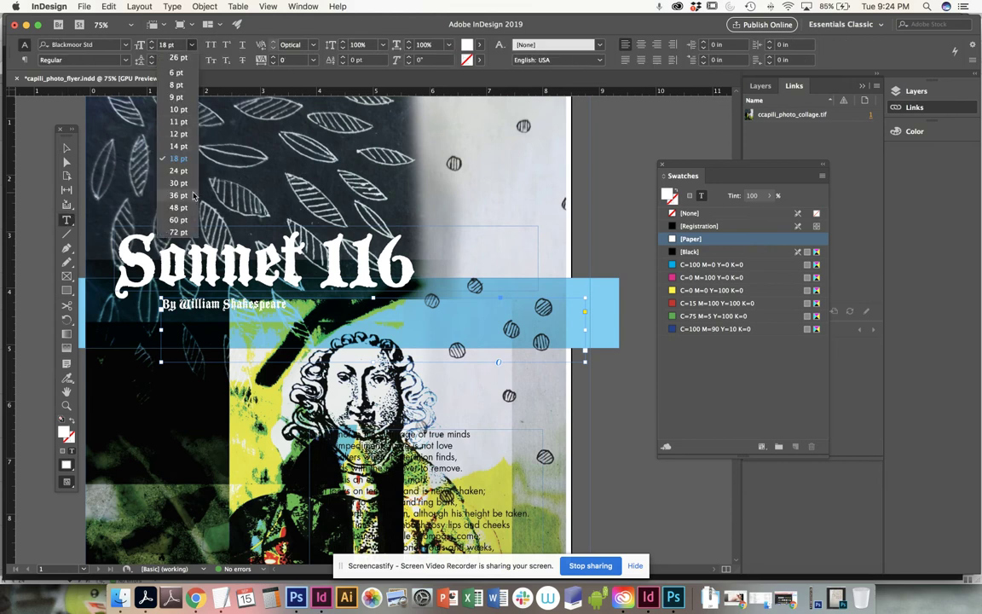
click(171, 177)
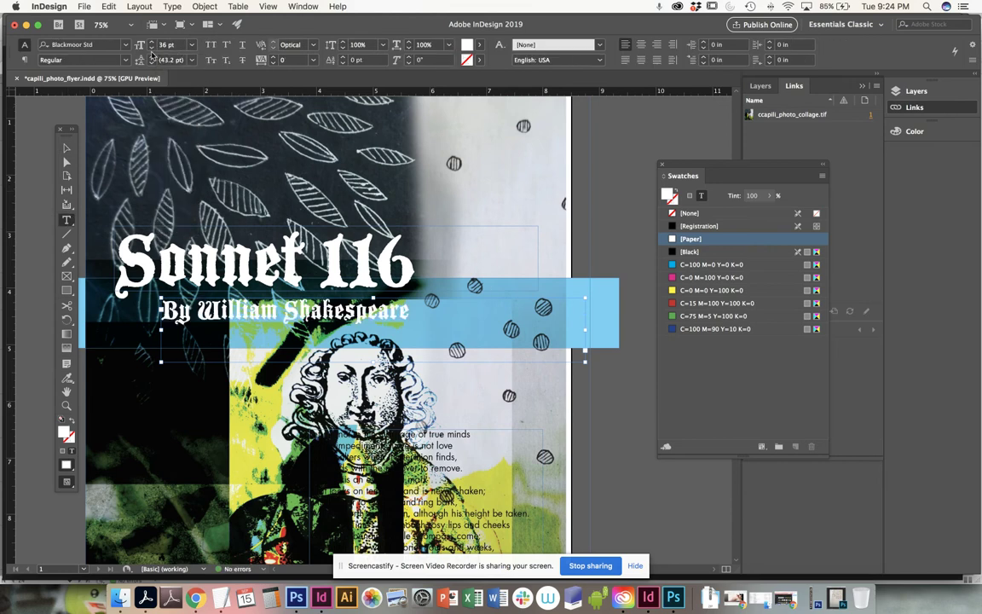
click(139, 46)
text(31)
key(Return)
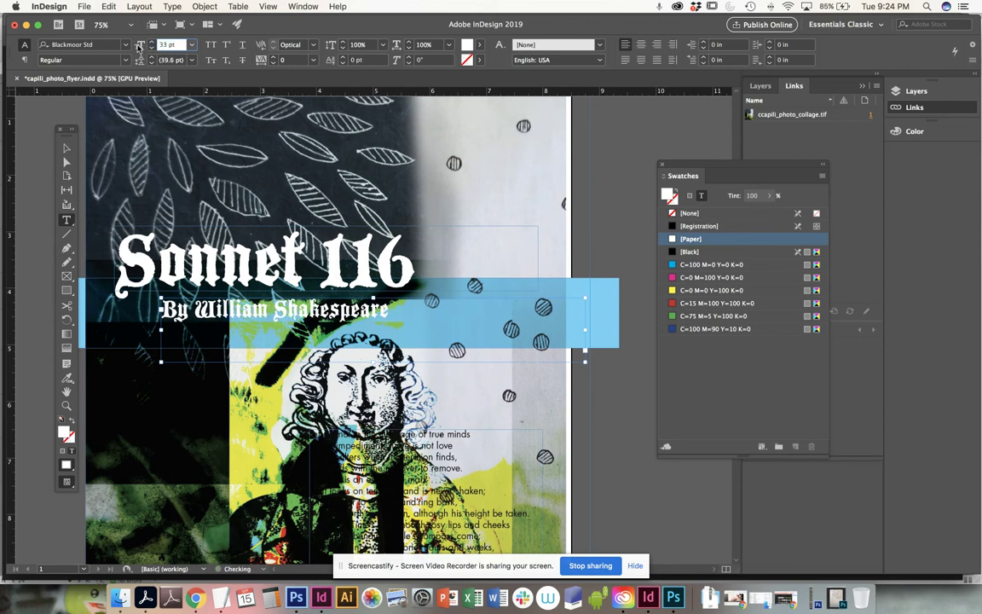
key(Up)
key(Up)
key(Down)
key(Down)
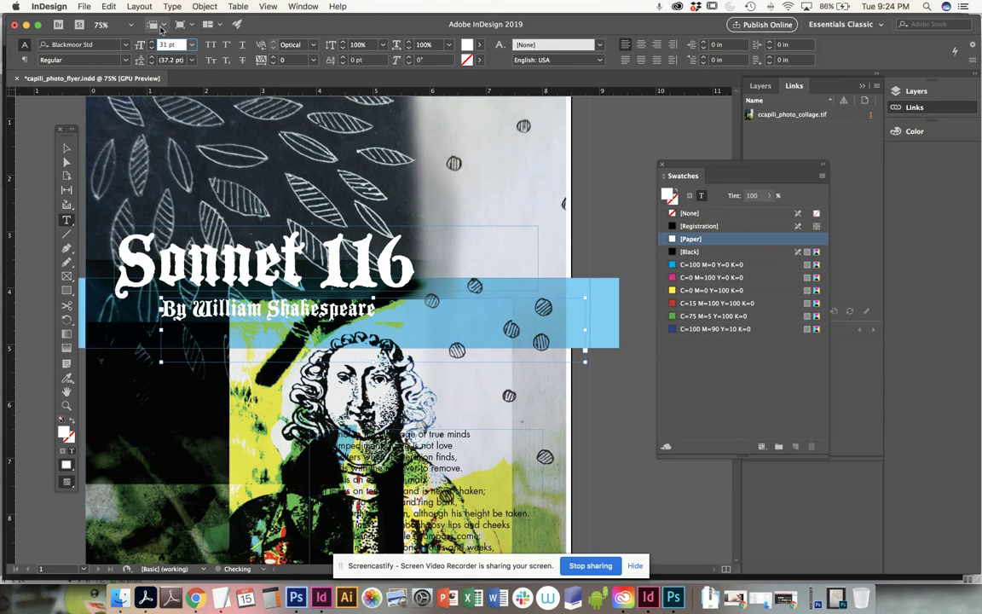
click(66, 149)
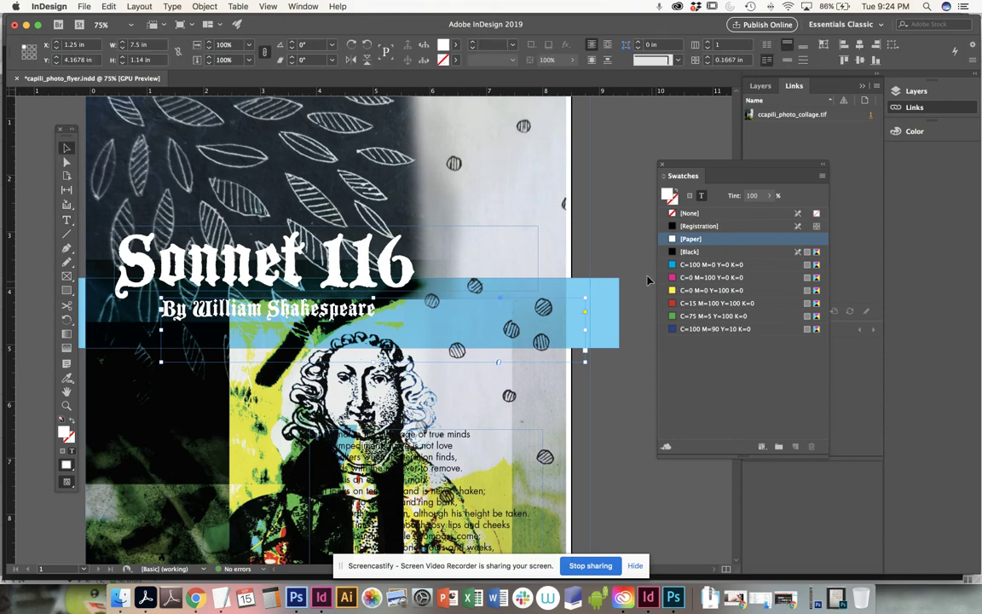
Step: Select the magenta band at the page's bottom edge and save the document
click(626, 263)
scroll(602, 195, down, 5)
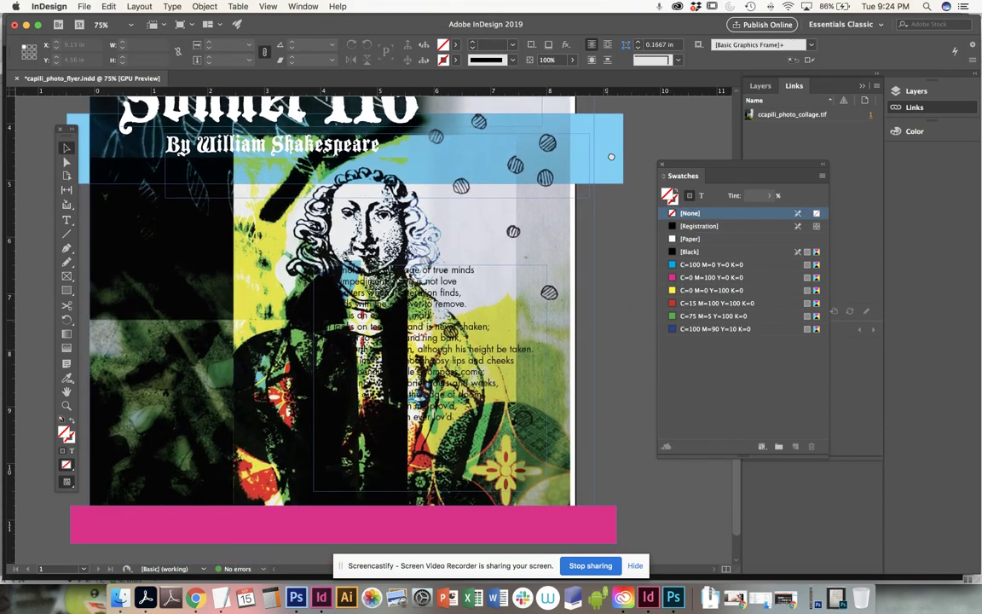
click(613, 532)
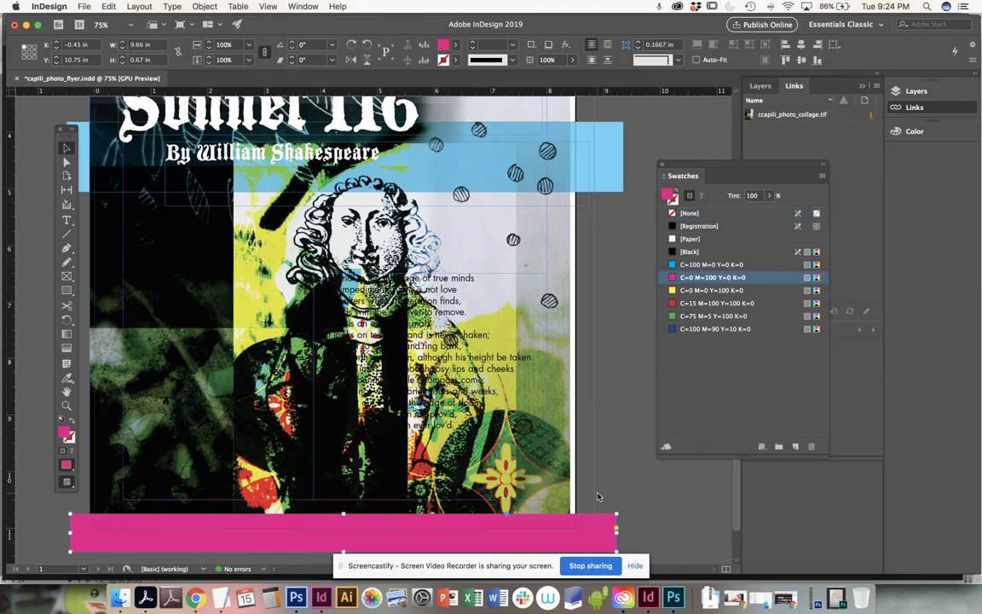
key(super+minus)
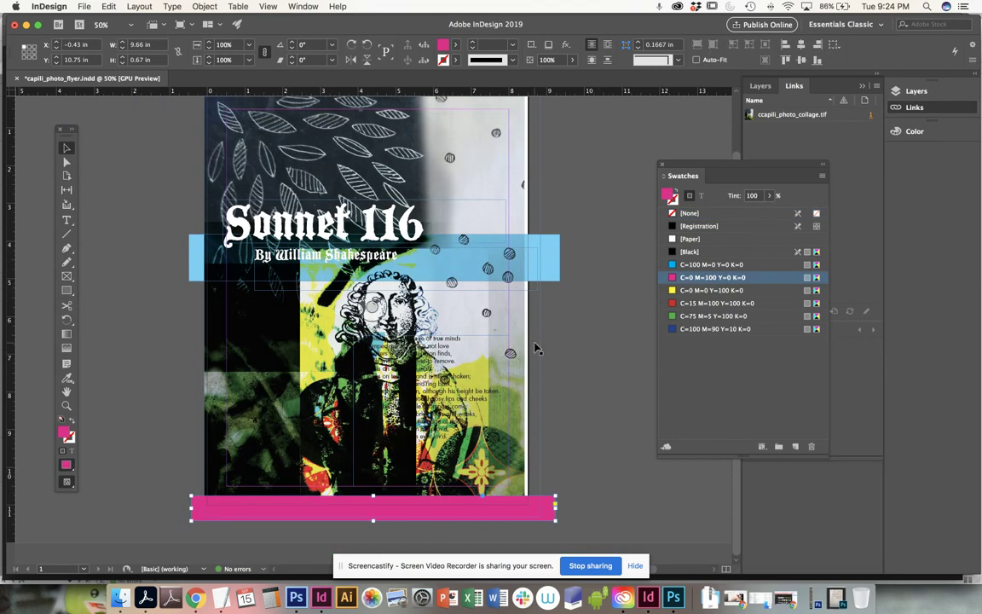
scroll(562, 342, up, 2)
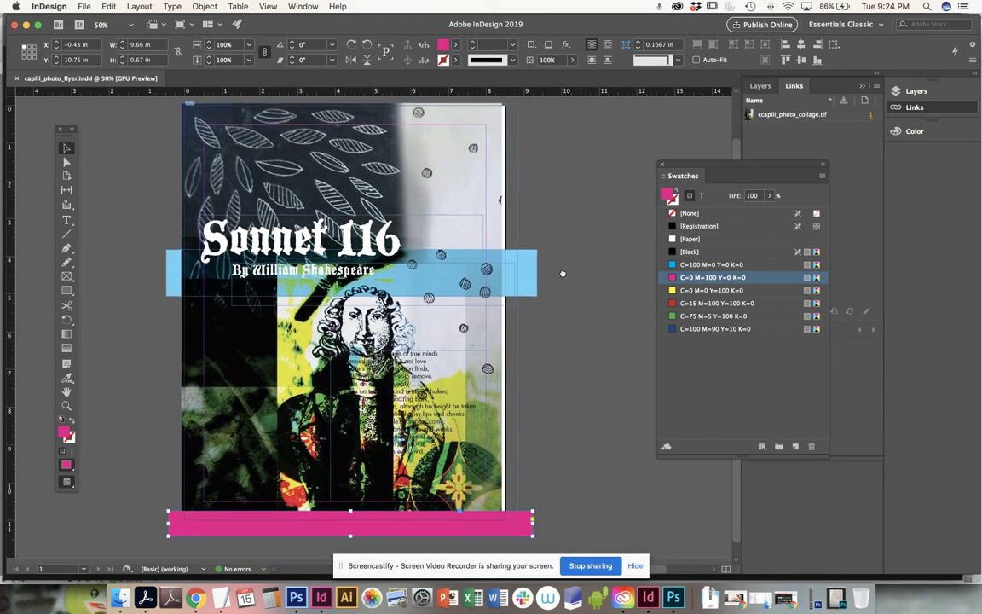
Step: Draw a vertical rectangle about 0.56 × 11.14 in along the page's right edge and fill it with red C=15 M=100 Y=100 K=0
click(66, 290)
mouse_move(462, 100)
mouse_down()
mouse_move(479, 449)
mouse_move(495, 509)
mouse_up()
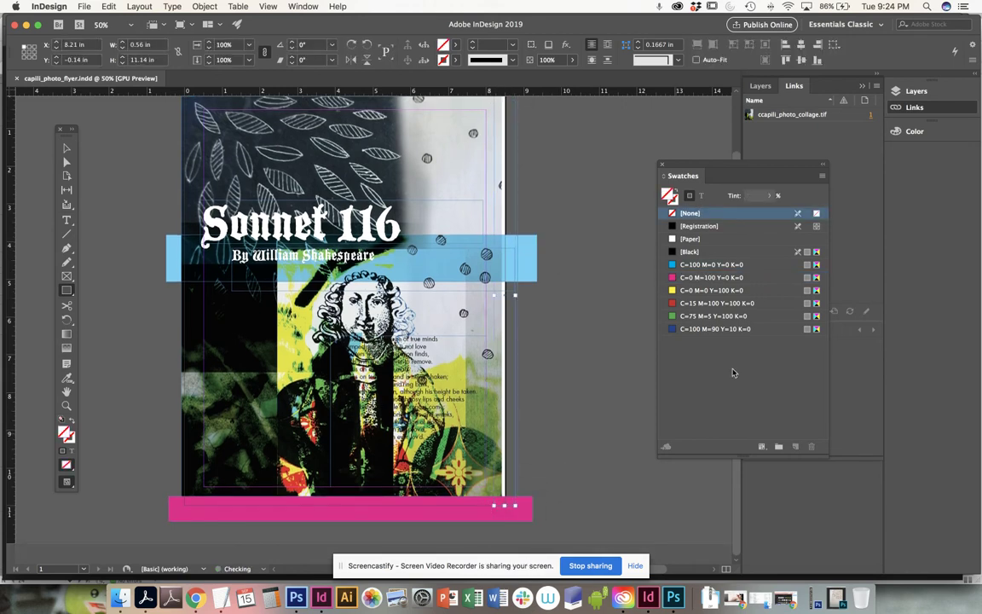
click(716, 303)
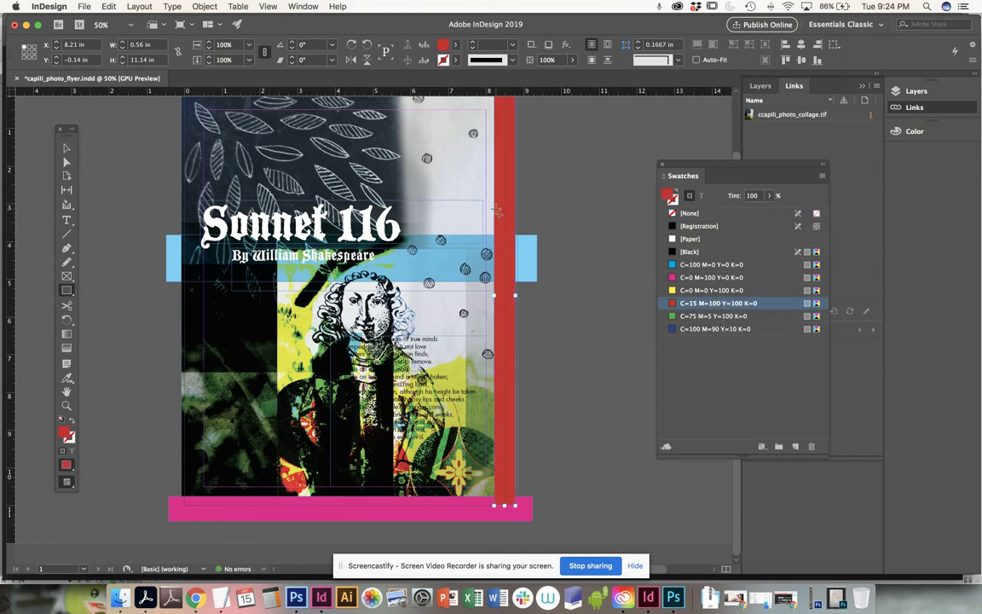
Step: Select the red bar together with the collage image and send both behind the blue and magenta bands
key(v)
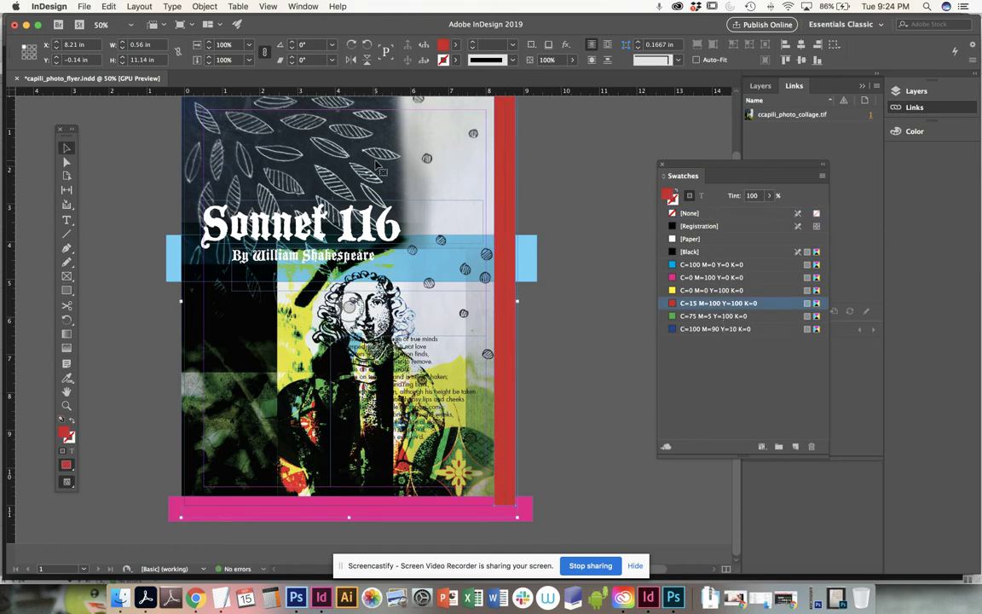
click(380, 166)
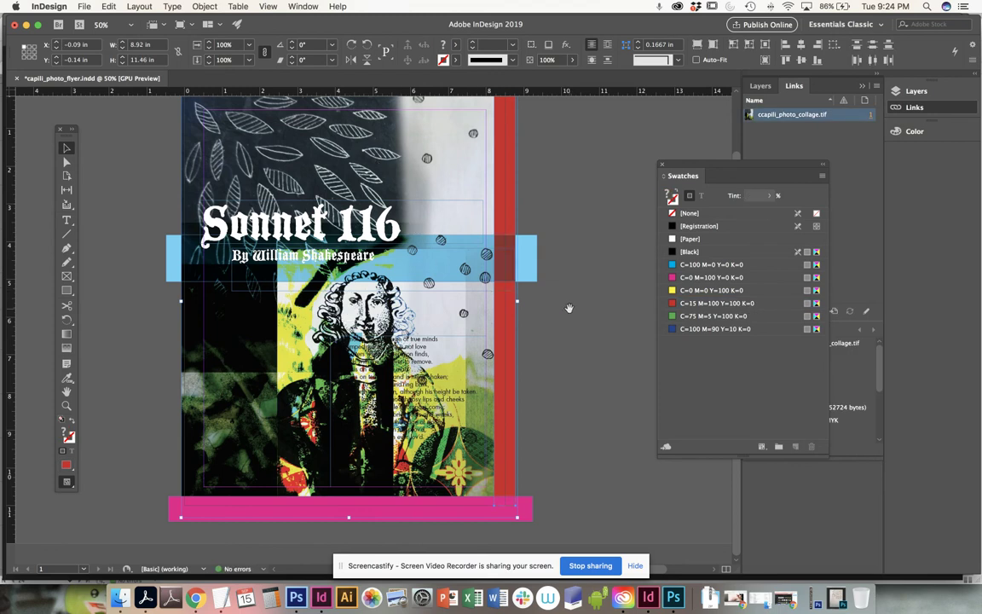
scroll(563, 282, up, 2)
scroll(563, 282, right, 2)
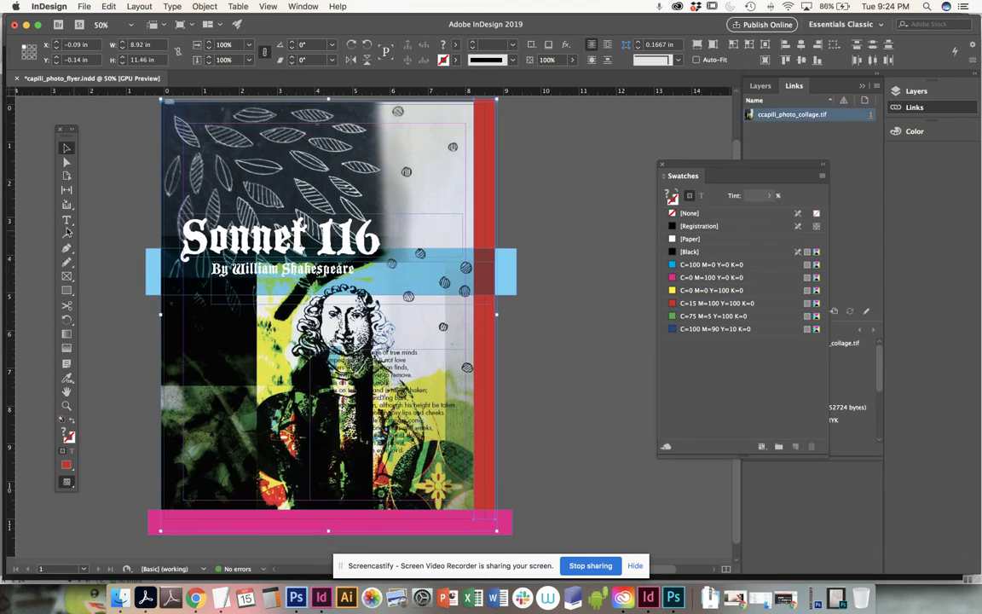
Step: Draw a vertical line about 10.06 in long down the red bar's left edge with a 1 pt stroke
click(68, 231)
mouse_move(477, 123)
mouse_down()
mouse_move(427, 307)
mouse_move(426, 439)
mouse_move(464, 469)
mouse_move(477, 512)
mouse_move(489, 496)
mouse_move(493, 505)
mouse_up()
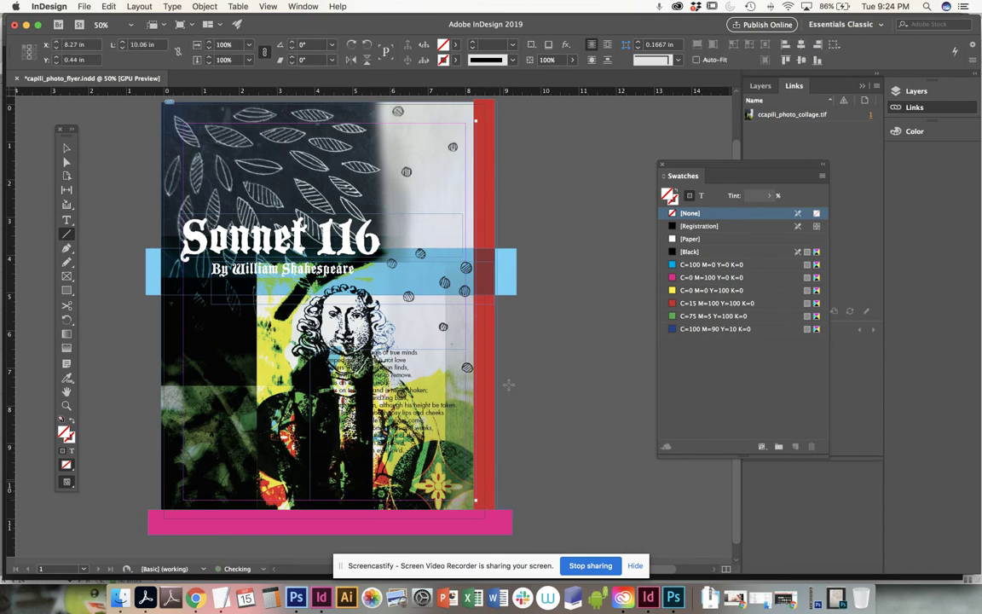
click(512, 44)
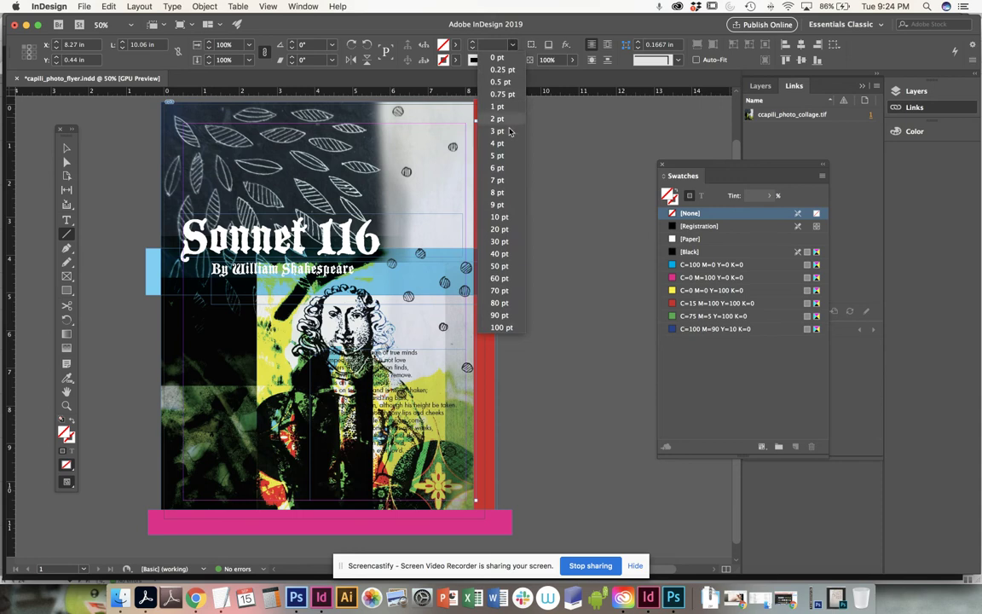
click(498, 106)
Step: Style the vertical line as an 11 pt White Diamond stroke in the [Paper] color
click(512, 60)
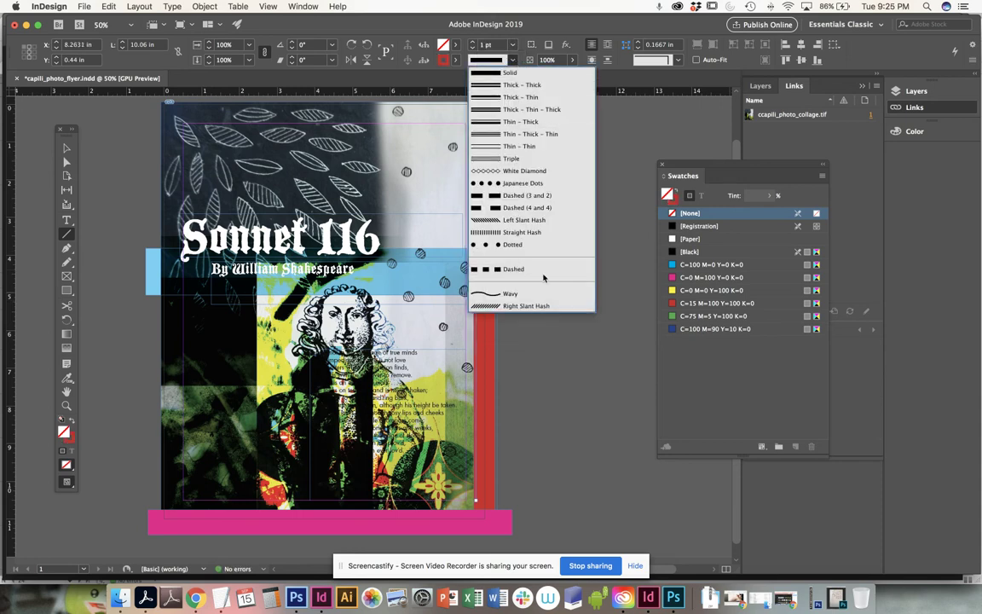
click(544, 171)
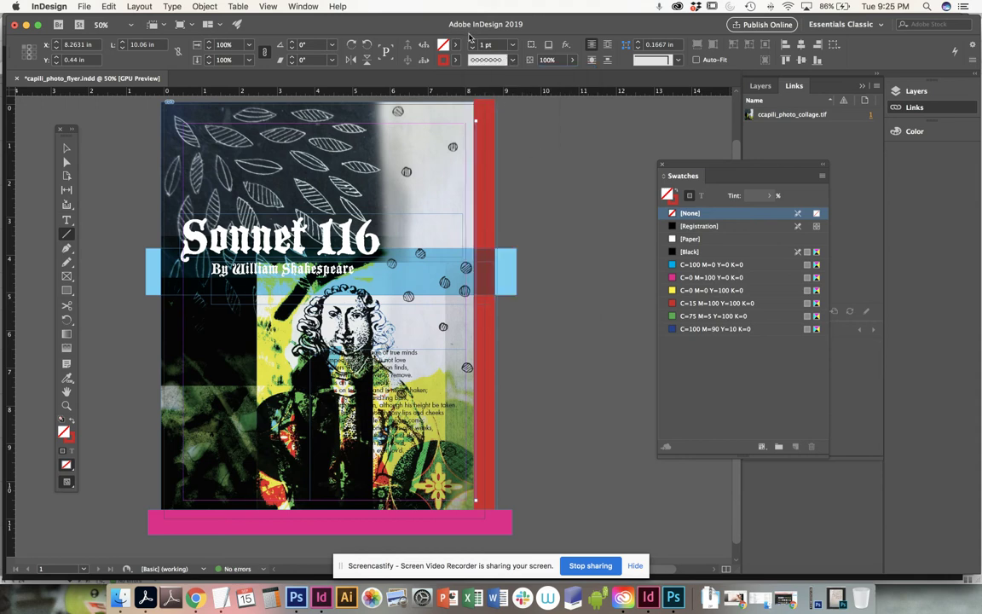
click(472, 41)
click(473, 42)
click(473, 42)
click(472, 41)
click(472, 41)
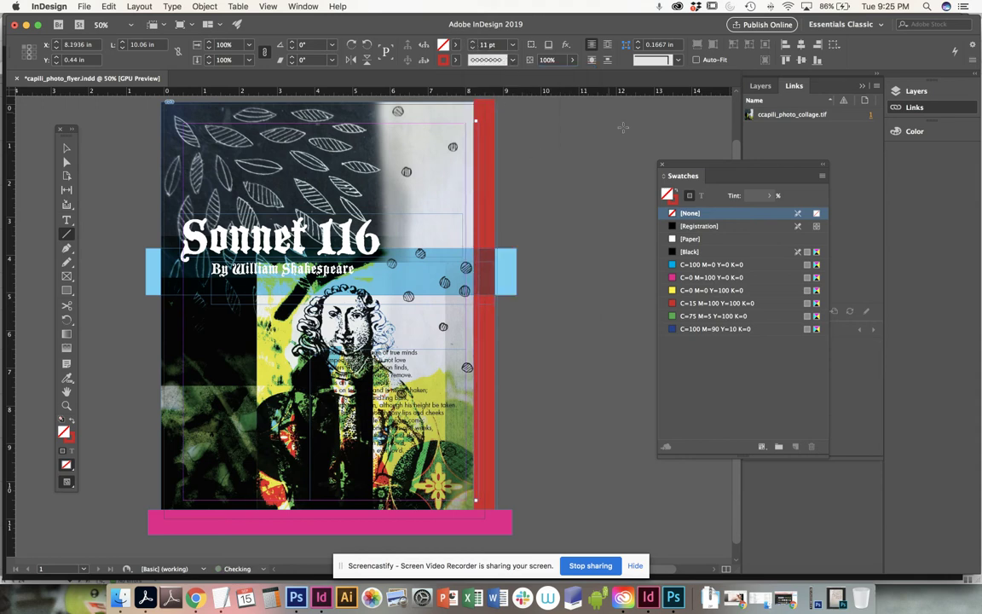
click(677, 202)
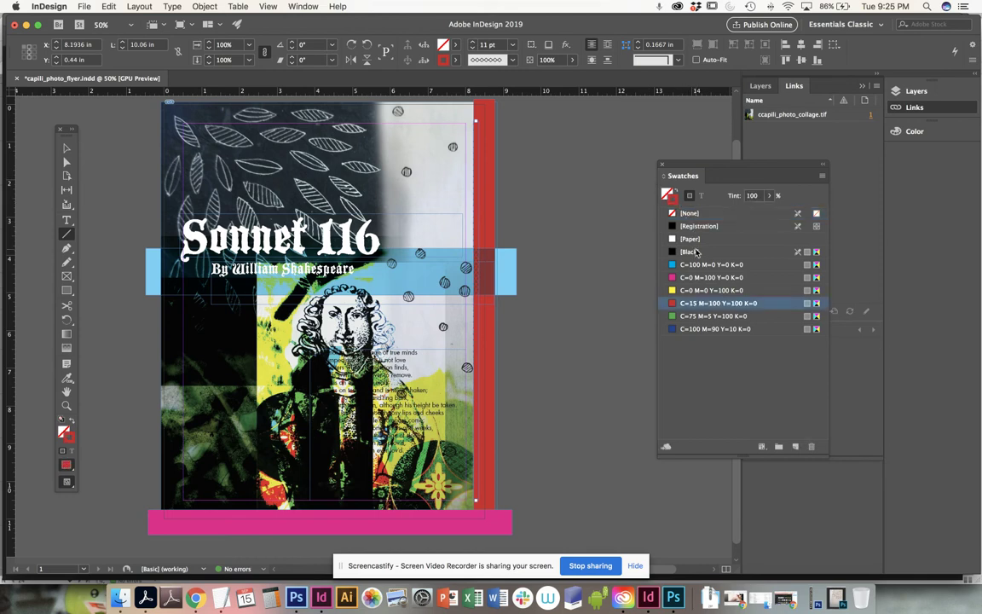
click(692, 240)
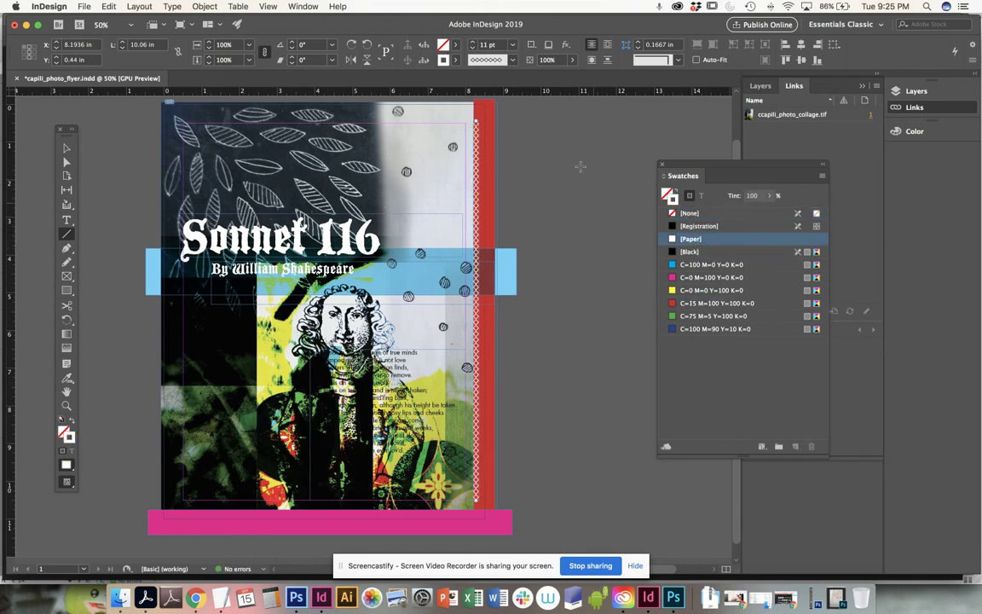
Step: Extend the diamond line's upper end to the red bar's top at Y -0.14 in, making it 10.64 in long
key(v)
drag(476, 122, 476, 100)
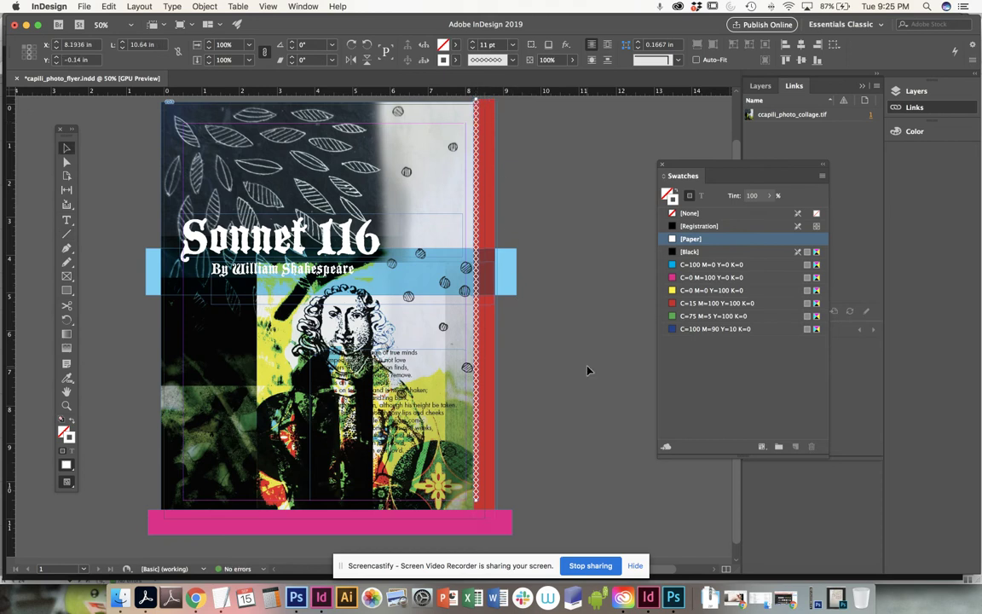
scroll(526, 327, down, 1)
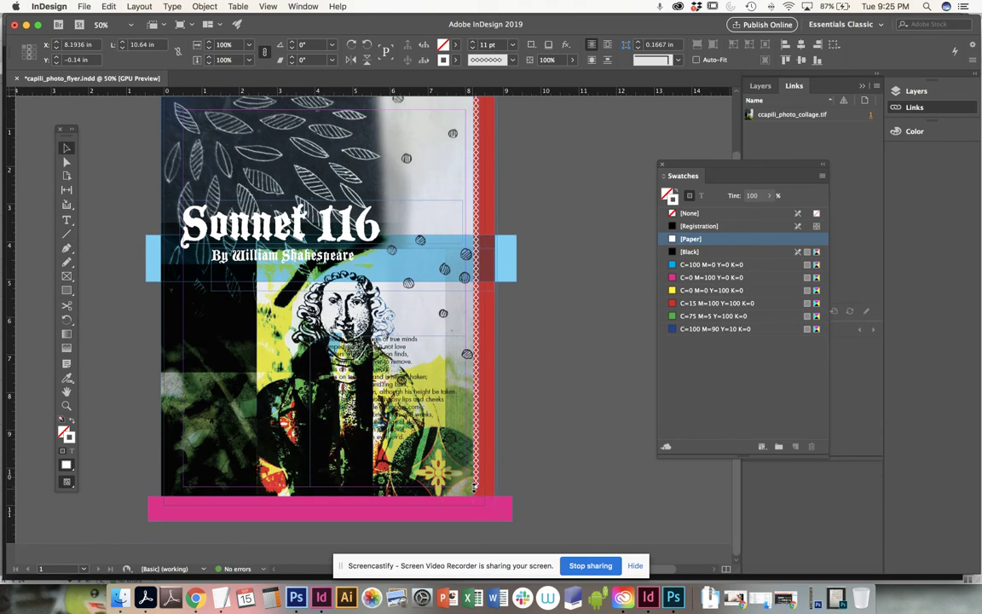
Step: Extend the diamond line's lower end past the magenta band, making it about 11.82 in long
drag(476, 486, 476, 529)
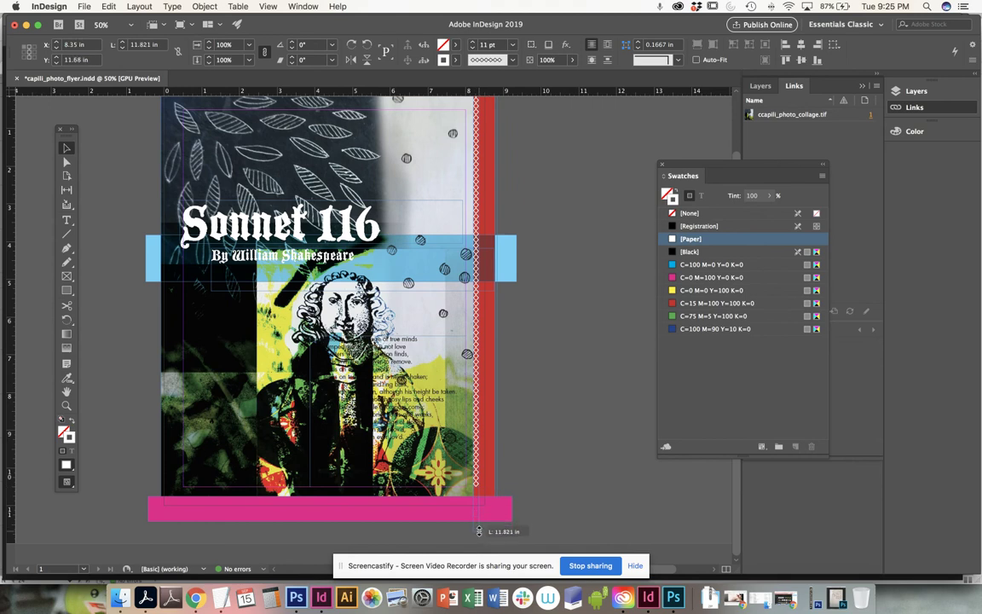
click(467, 405)
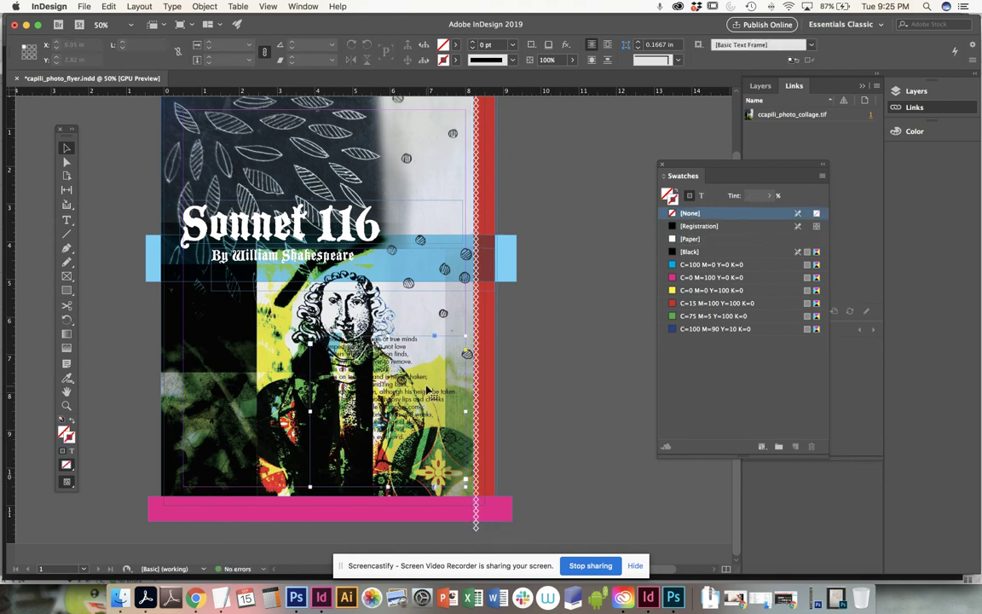
click(575, 399)
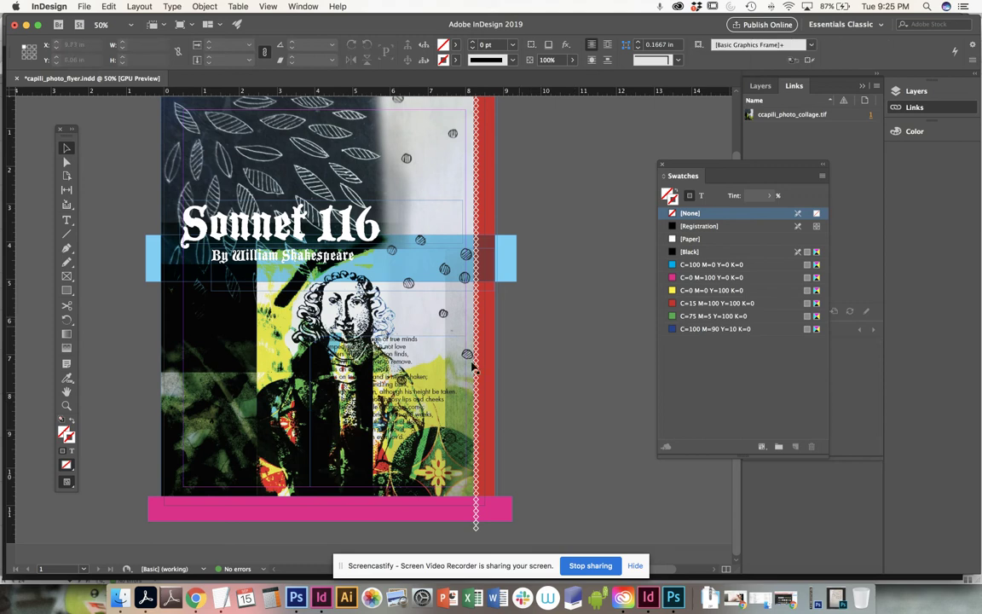
Step: Move the poem's text frame to X 0.5 in, Y 5.63 in and color its text [Paper]
click(353, 351)
click(502, 507)
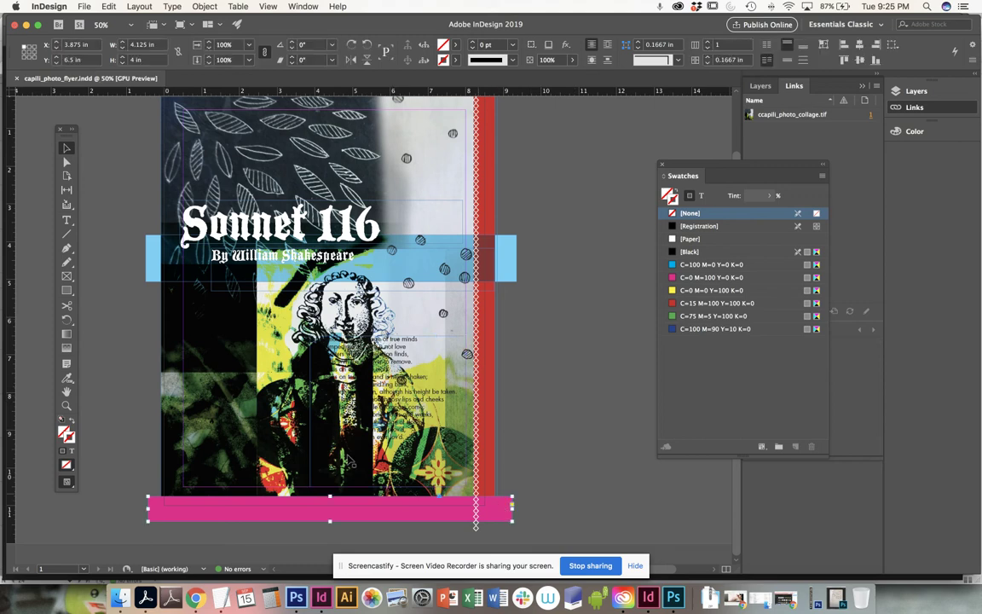
click(67, 292)
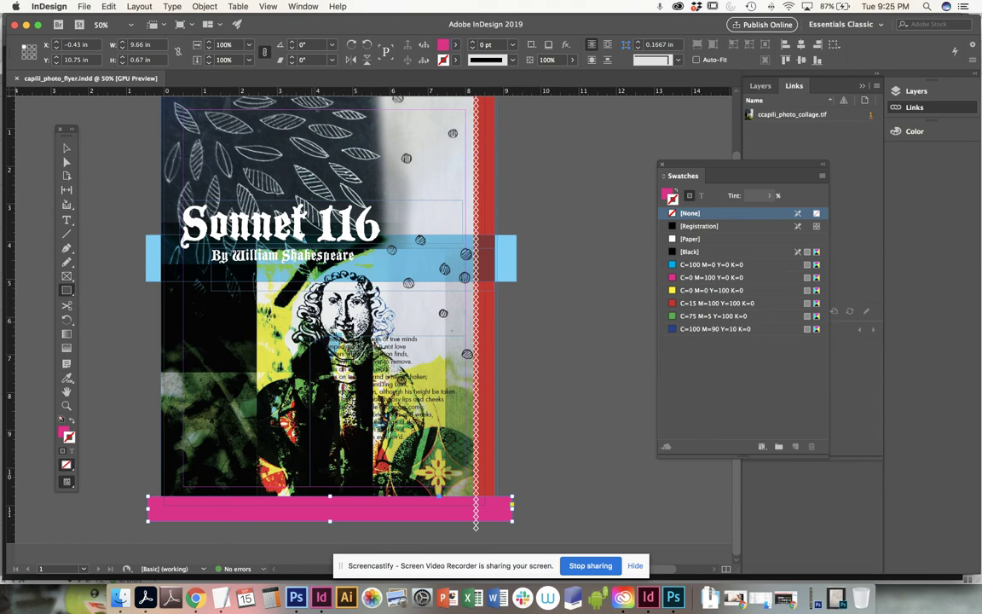
click(67, 148)
drag(282, 328, 232, 347)
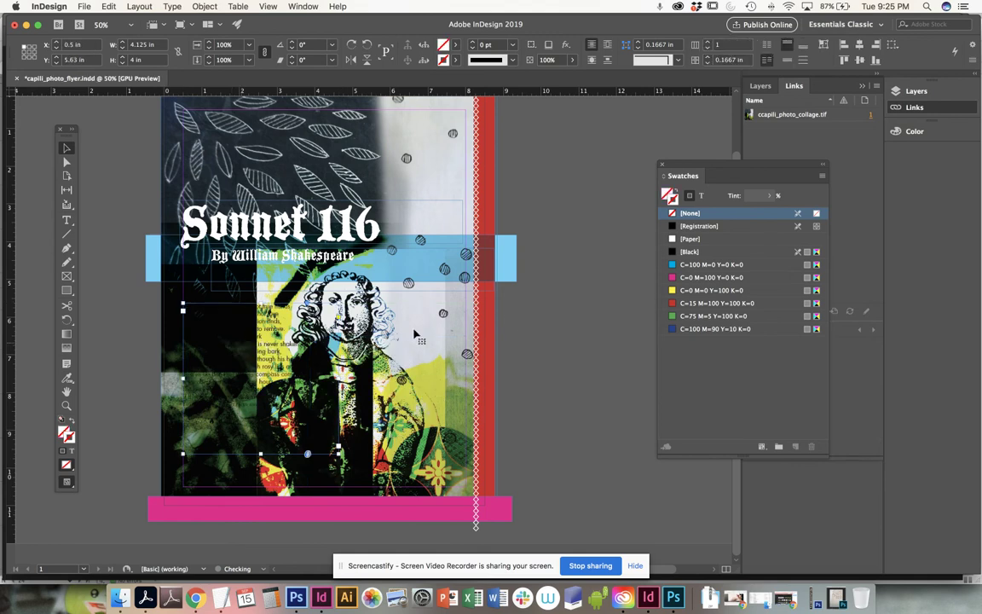
click(700, 196)
click(704, 240)
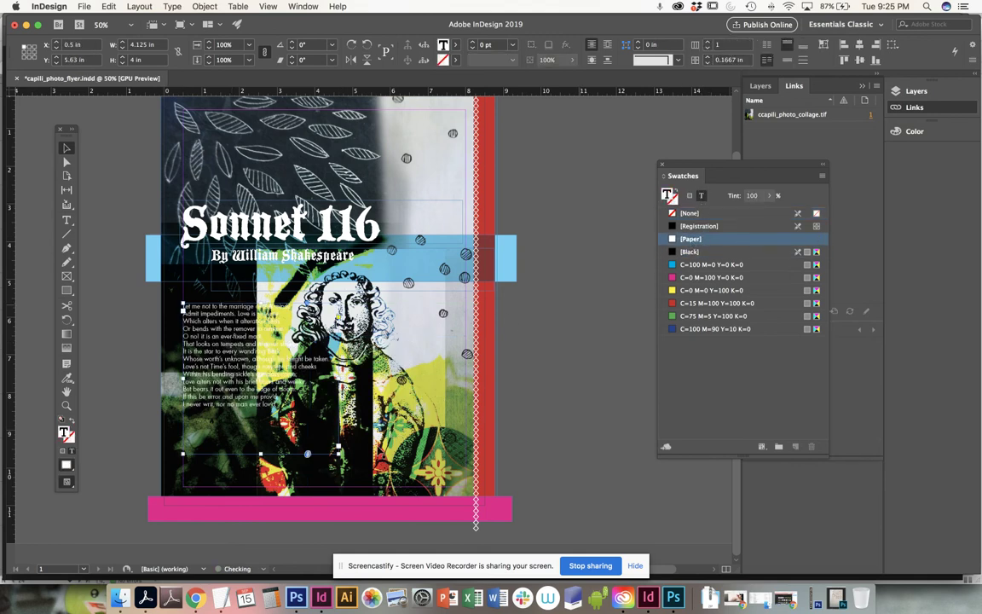
Step: Reshape the poem frame into a narrow column 4.87 in high that reaches the bottom margin
drag(338, 453, 257, 486)
drag(256, 358, 280, 358)
Step: Examine the wrapped poem text up close and select all of it to check its character settings
click(66, 220)
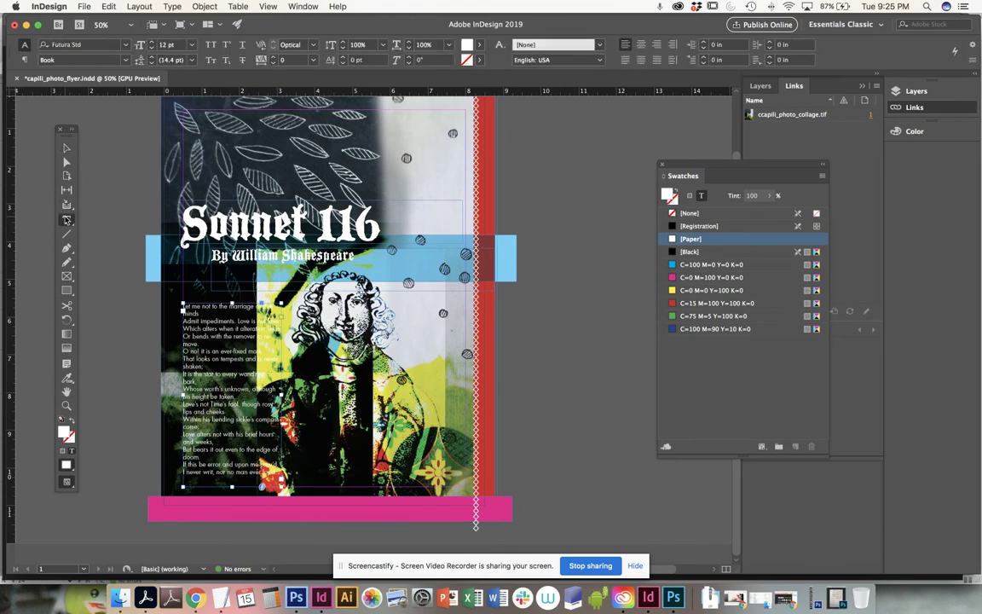
key(super+equal)
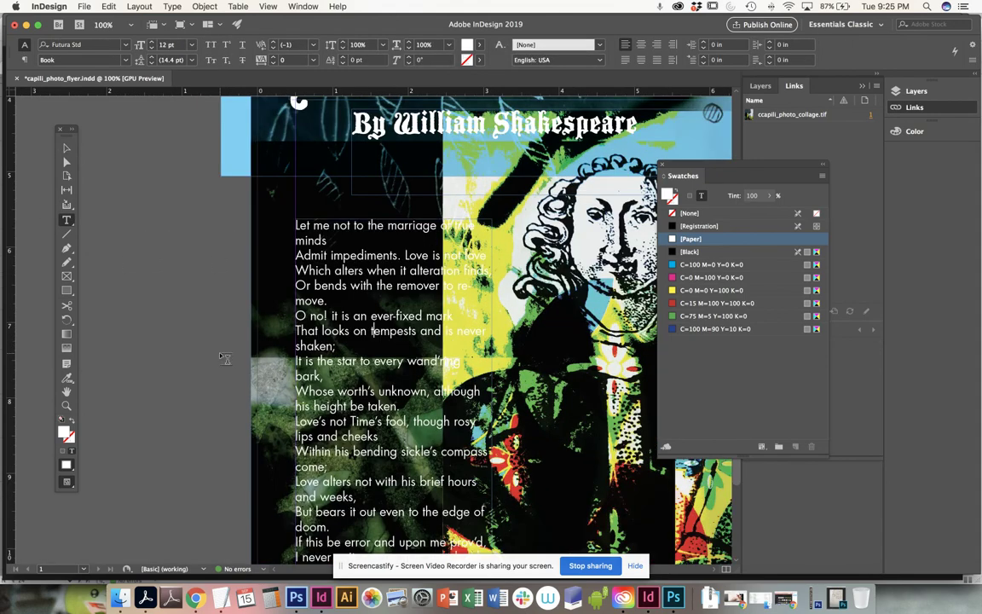
key(super+a)
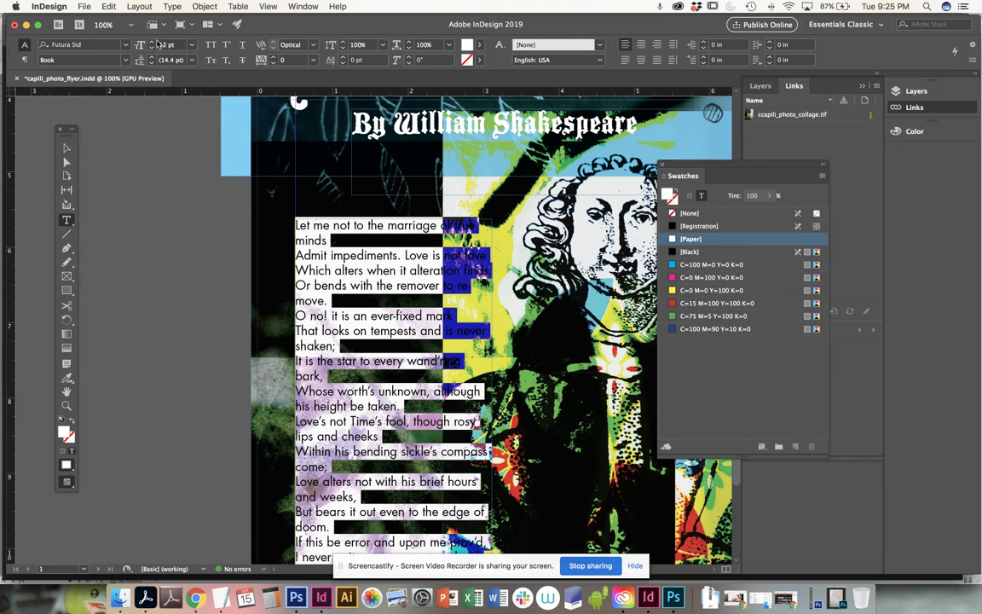
click(67, 149)
click(146, 217)
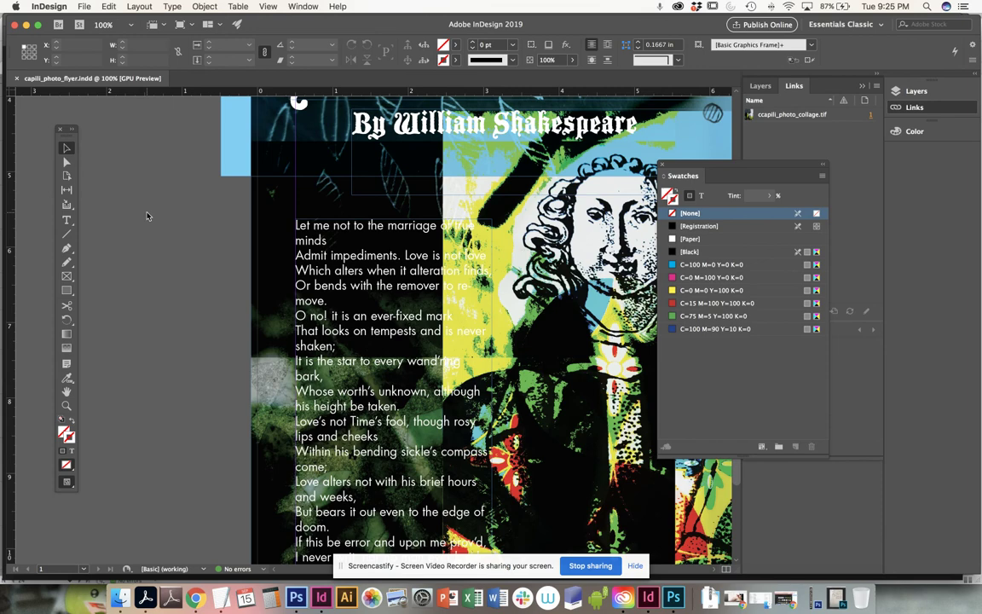
key(super+minus)
click(66, 220)
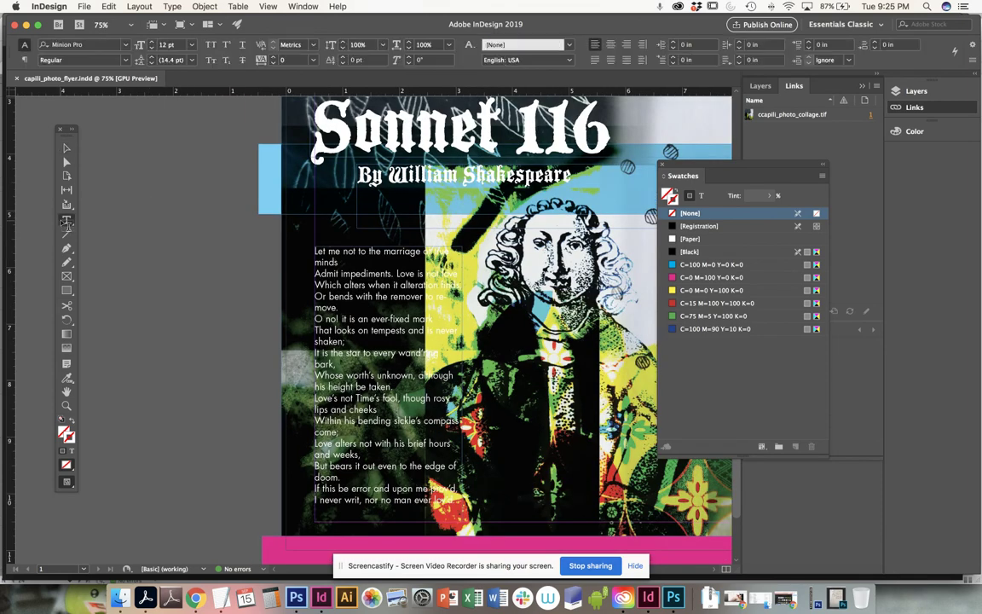
click(295, 252)
key(super+a)
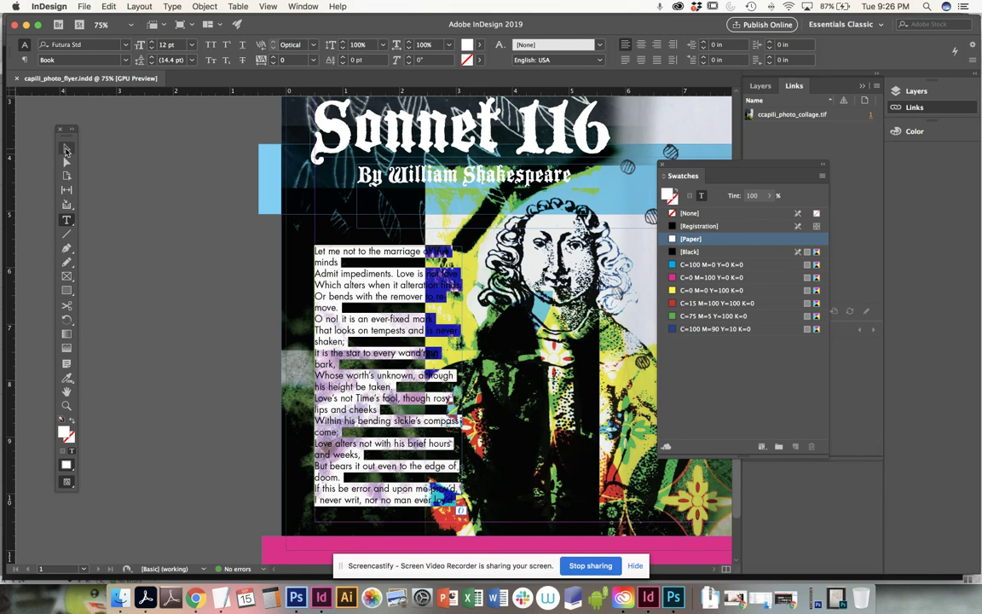
Step: Resize the poem frame to 4.35 by 3.42 in and place it at X 0.5 in, Y 7.44 in
click(66, 150)
drag(479, 383, 560, 385)
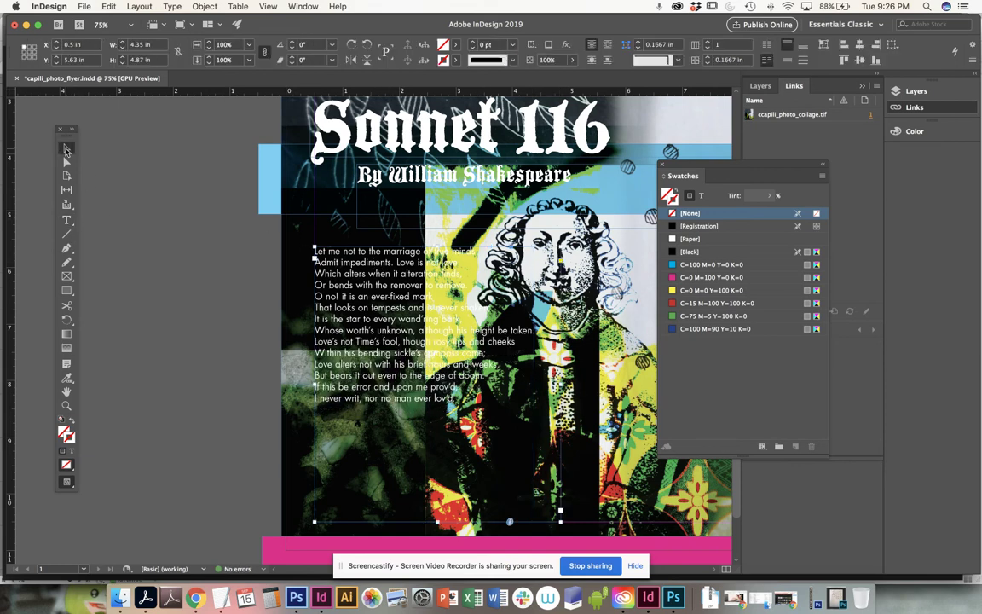
drag(414, 266, 434, 402)
scroll(361, 366, down, 3)
scroll(361, 366, right, 3)
mouse_move(362, 365)
mouse_down()
mouse_move(354, 361)
mouse_move(349, 376)
mouse_up()
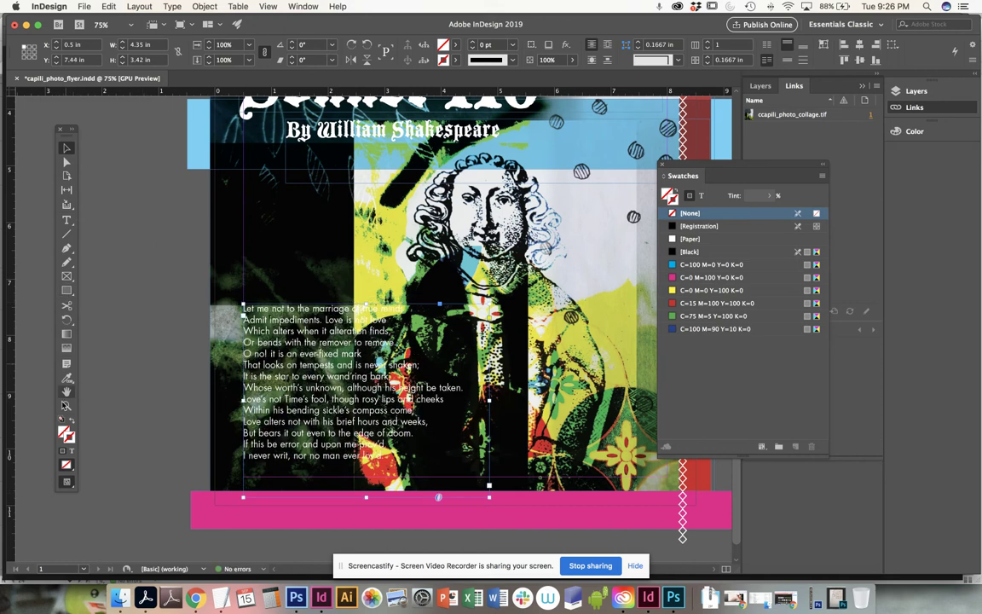
Step: Draw a rectangle about 5.02 by 3.22 in over the poem, starting off the page's left edge, with a [Black] fill and no stroke
click(66, 290)
mouse_move(191, 292)
mouse_down()
mouse_move(440, 394)
mouse_move(458, 467)
mouse_move(476, 471)
mouse_up()
click(692, 252)
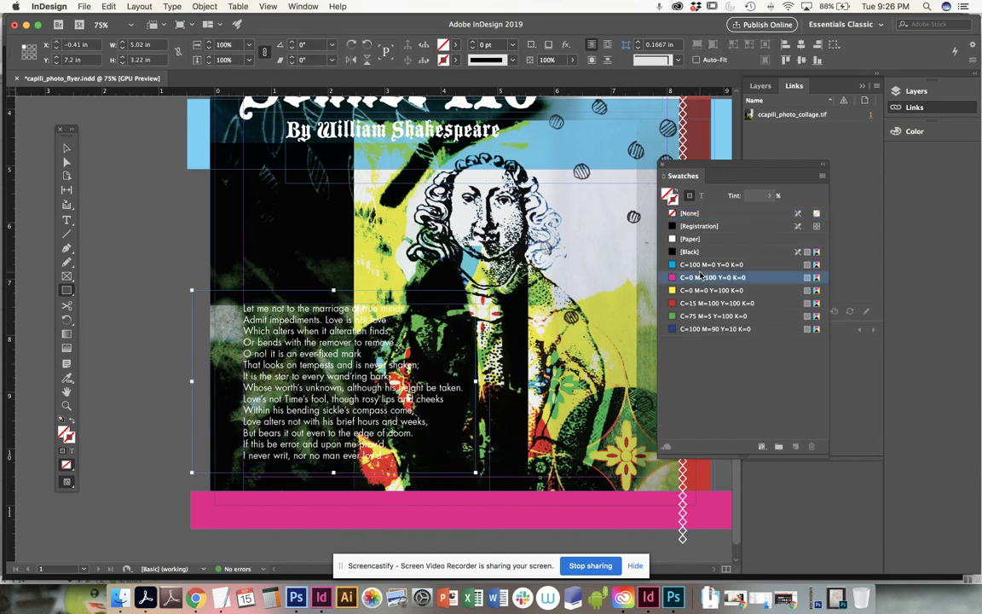
click(695, 277)
click(698, 291)
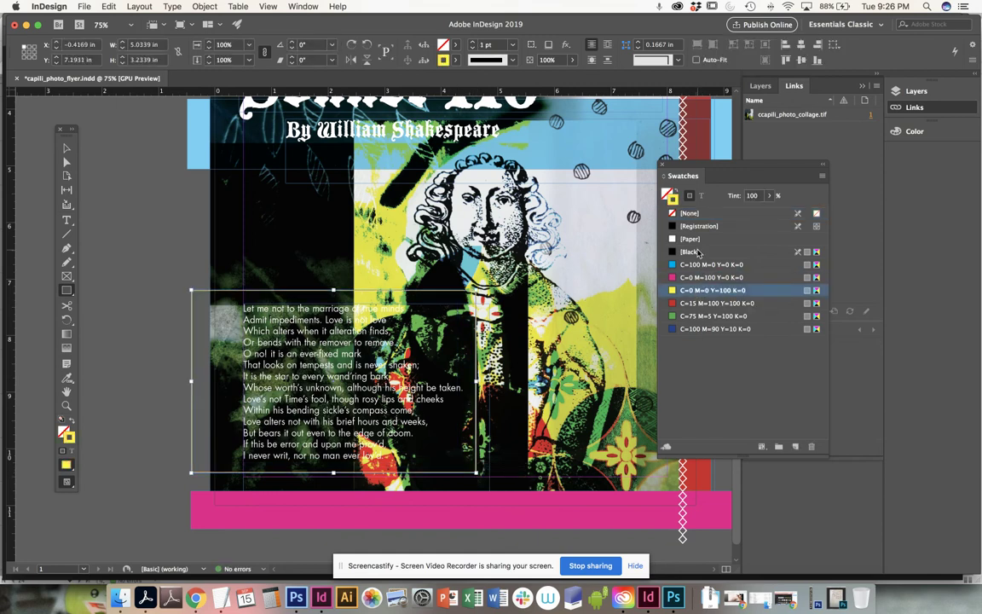
click(693, 251)
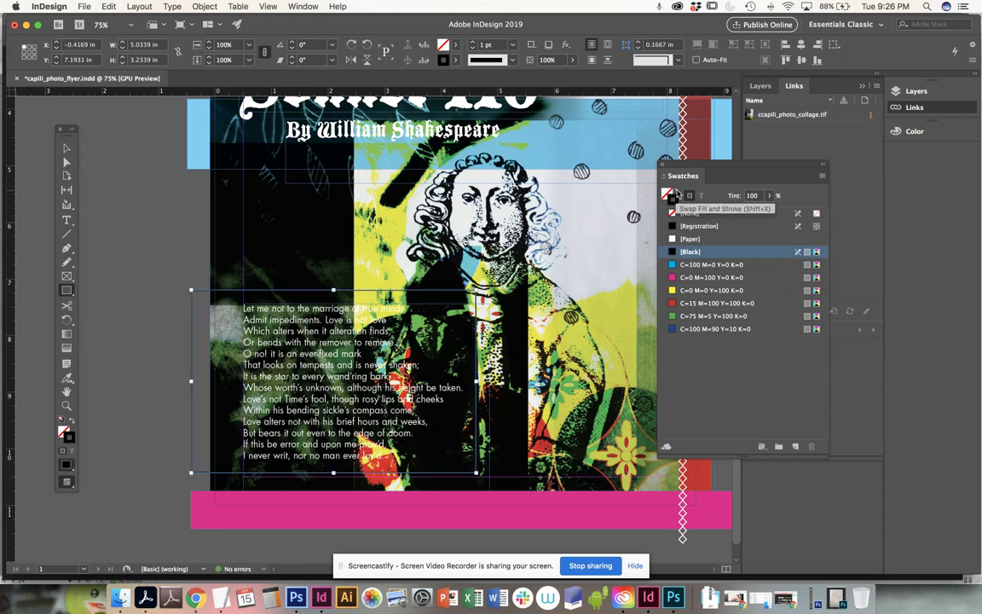
click(678, 196)
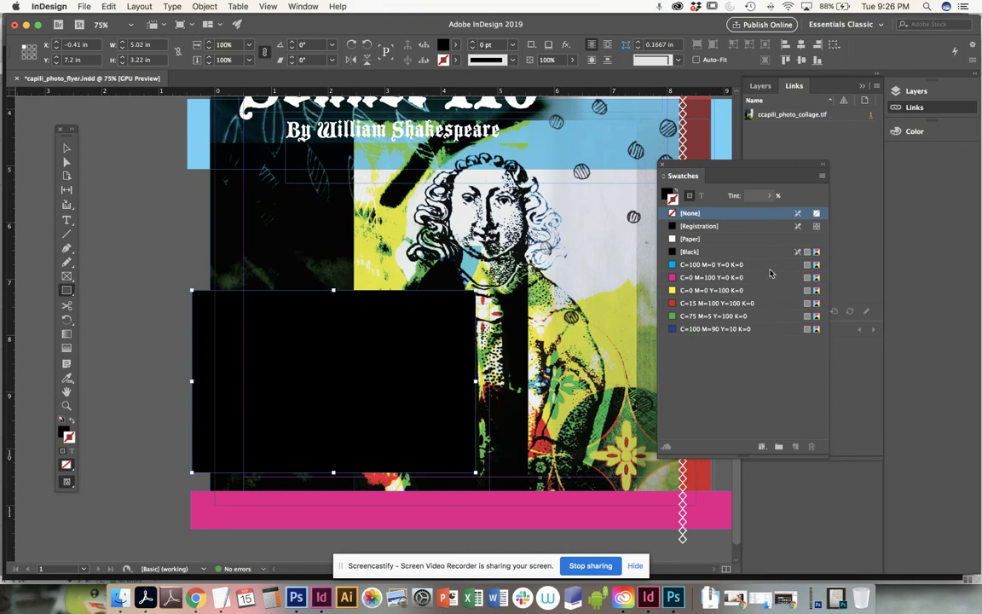
Step: Try the magenta C=0 M=100 Y=0 K=0 swatch as the rectangle's fill, with no stroke
click(716, 265)
click(715, 277)
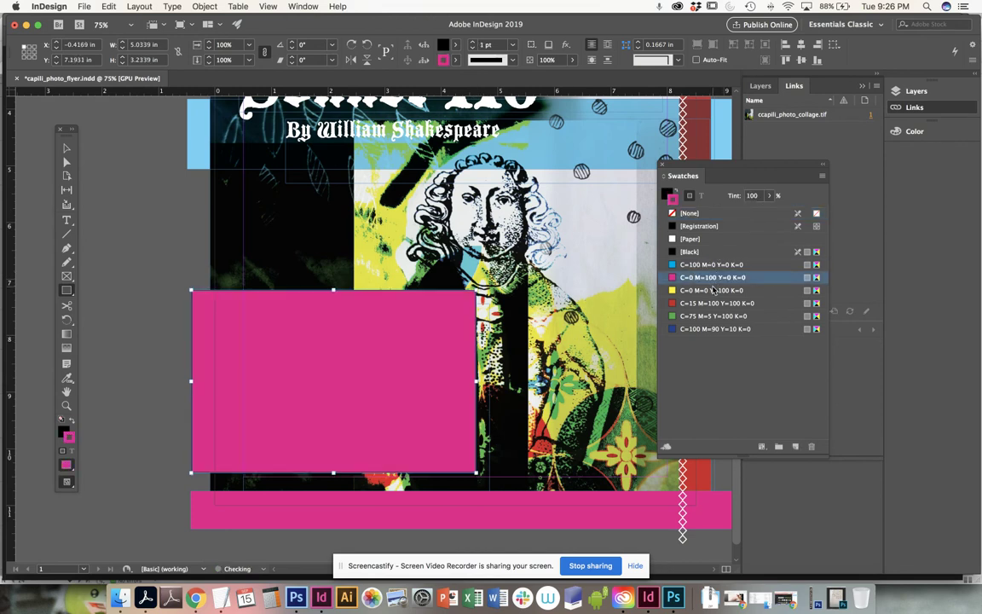
key(x)
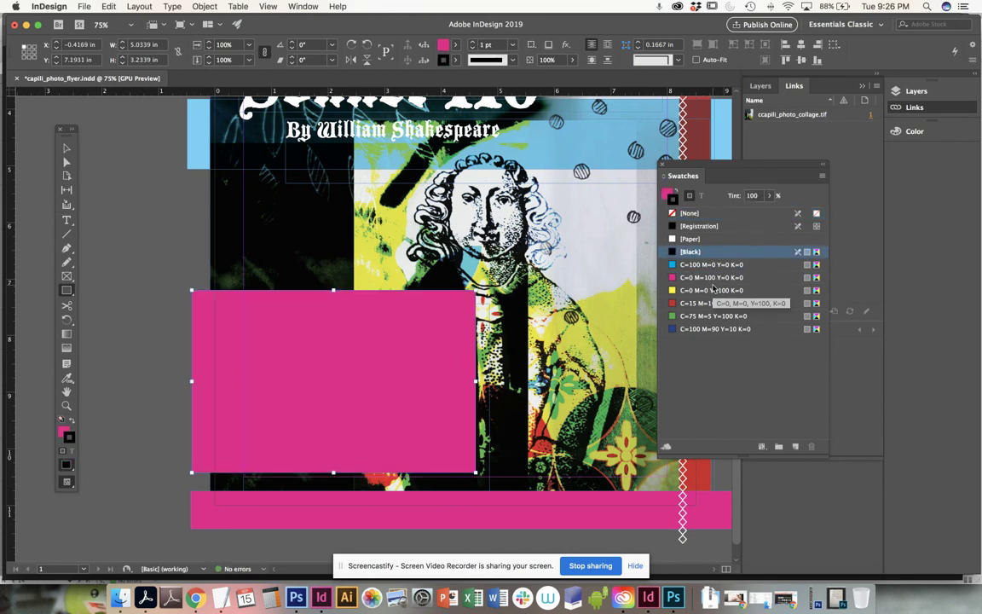
key(slash)
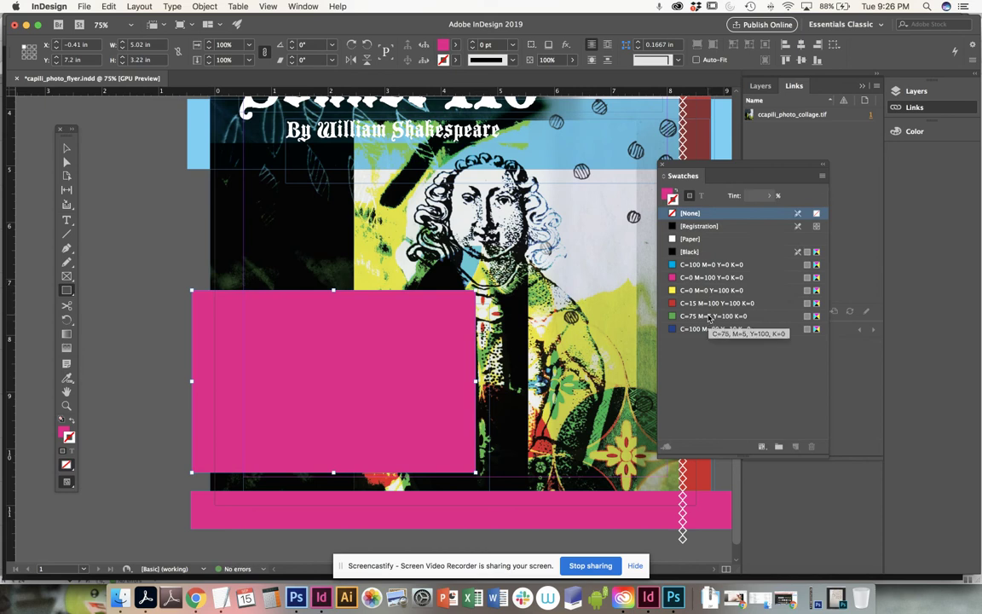
Step: Fill the rectangle with the green C=75 M=5 Y=100 K=0 swatch and remove its stroke
click(710, 316)
key(shift+x)
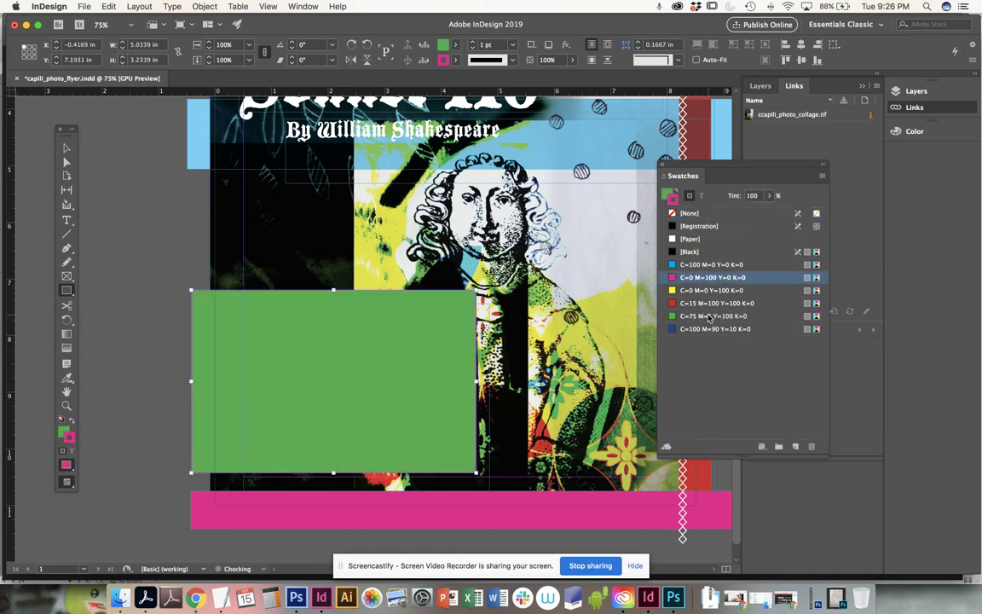
key(slash)
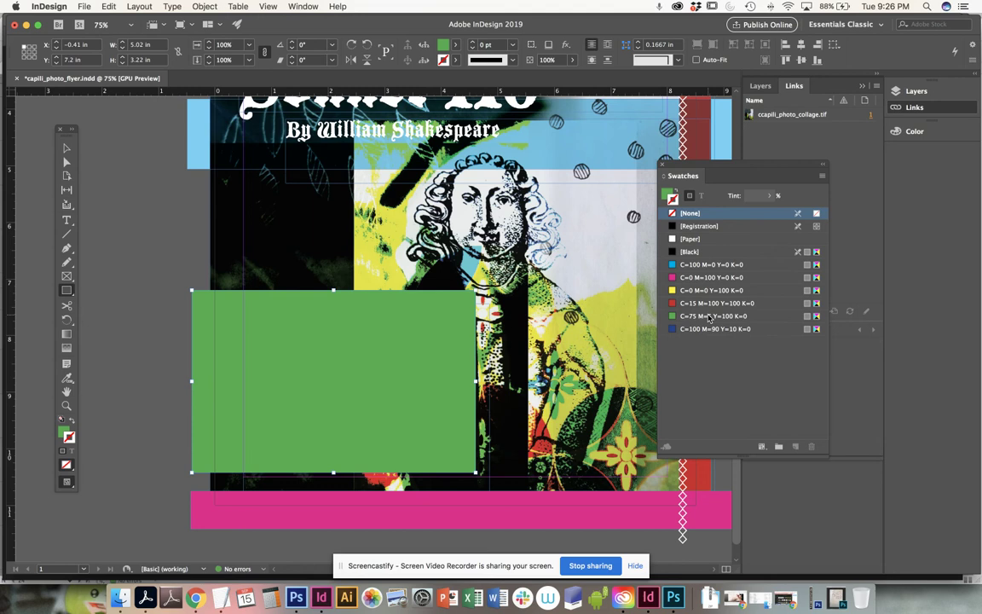
key(v)
Step: Set the green rectangle's opacity to 74% with the Transparency effect, keeping the Normal blending mode
click(205, 7)
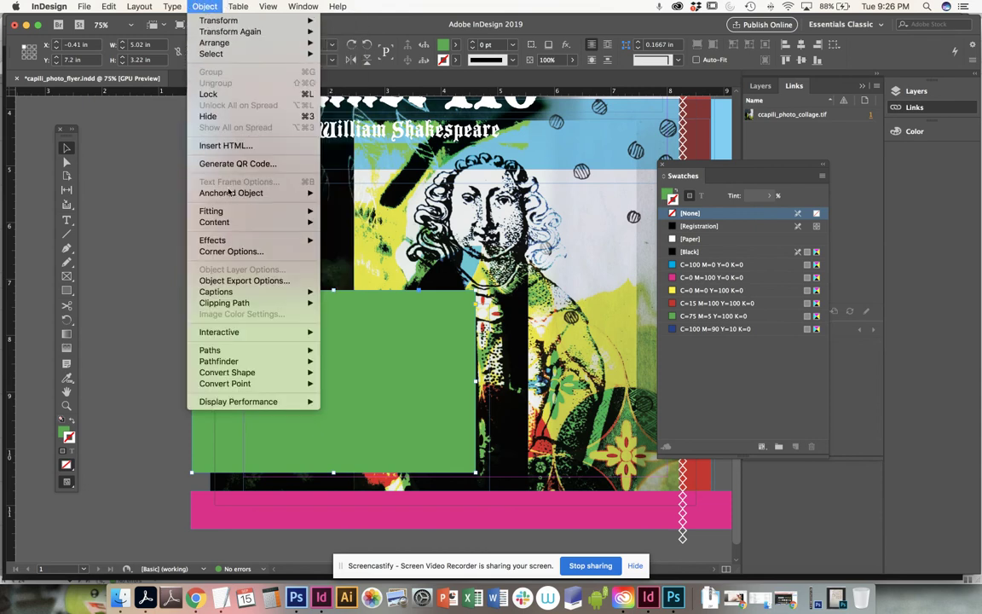
mouse_move(212, 240)
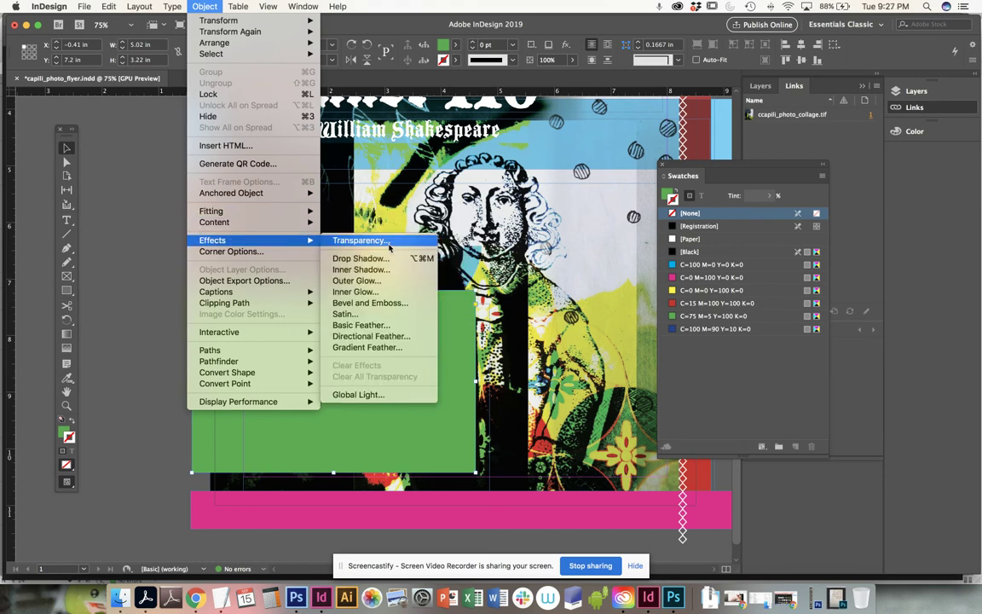
click(388, 242)
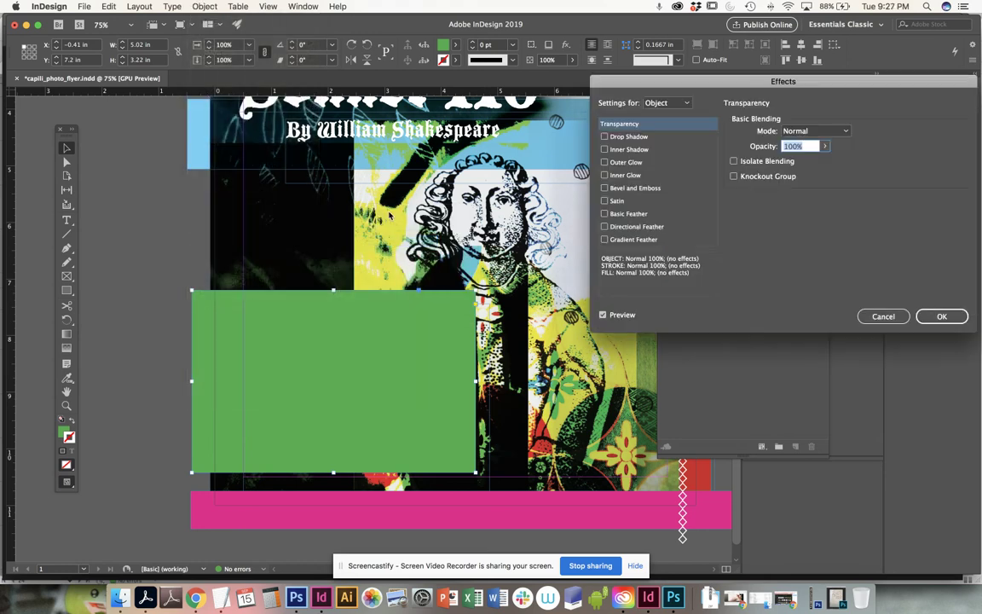
click(814, 130)
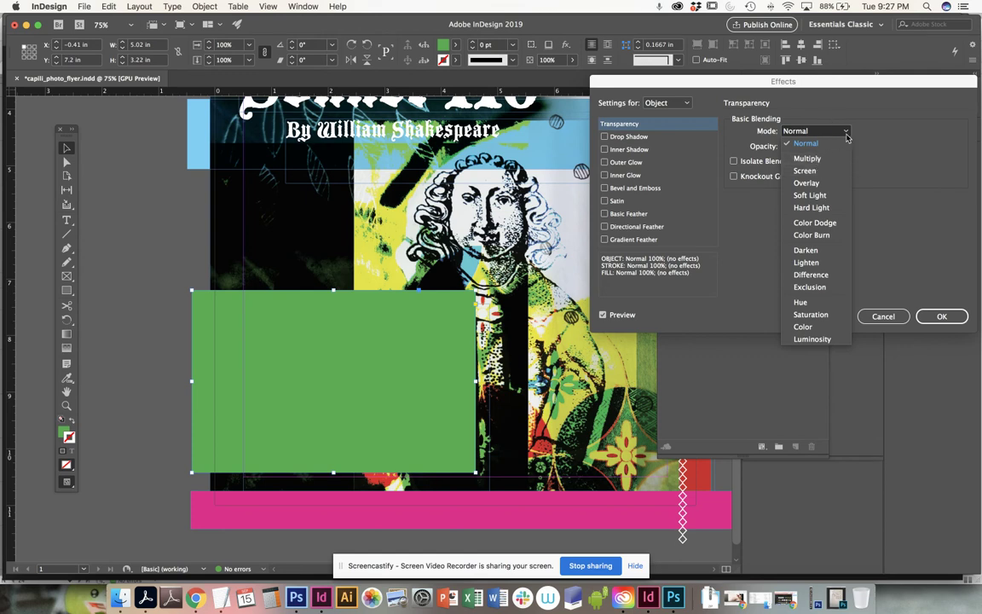
click(835, 146)
click(824, 146)
drag(825, 161, 809, 162)
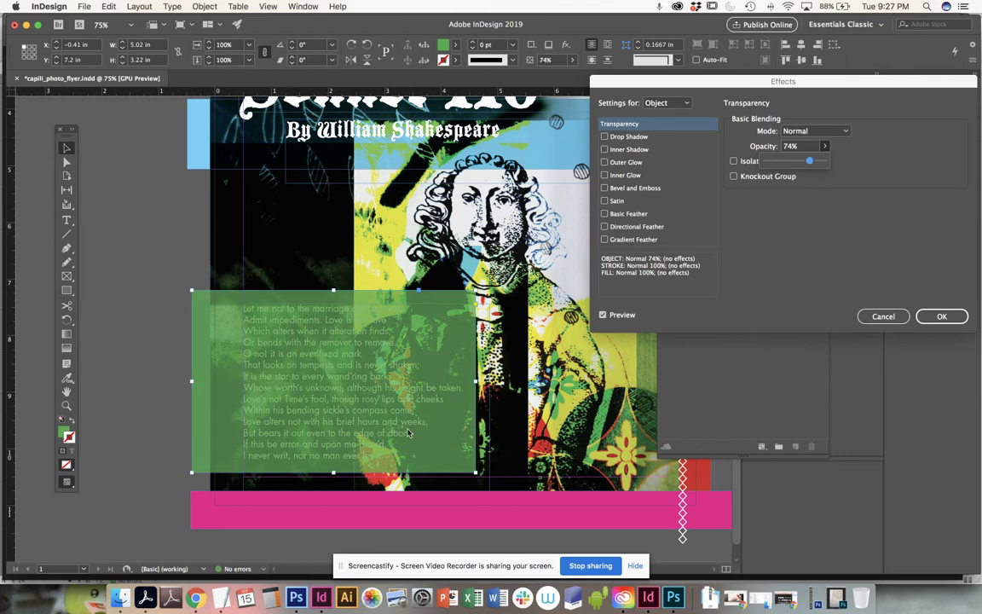
click(942, 317)
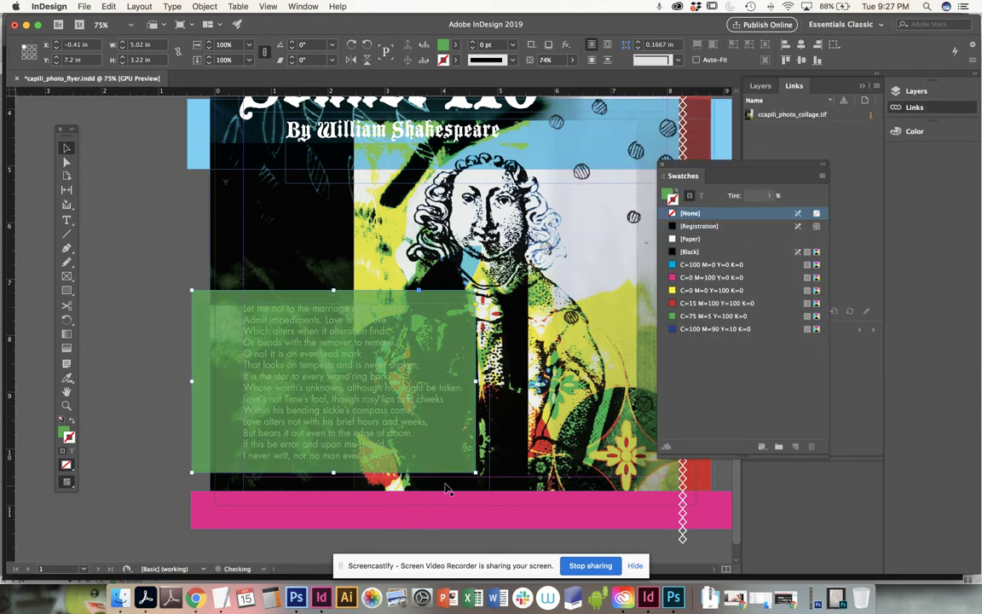
Step: Bring the poem's text frame to the front, above the green rectangle
click(490, 460)
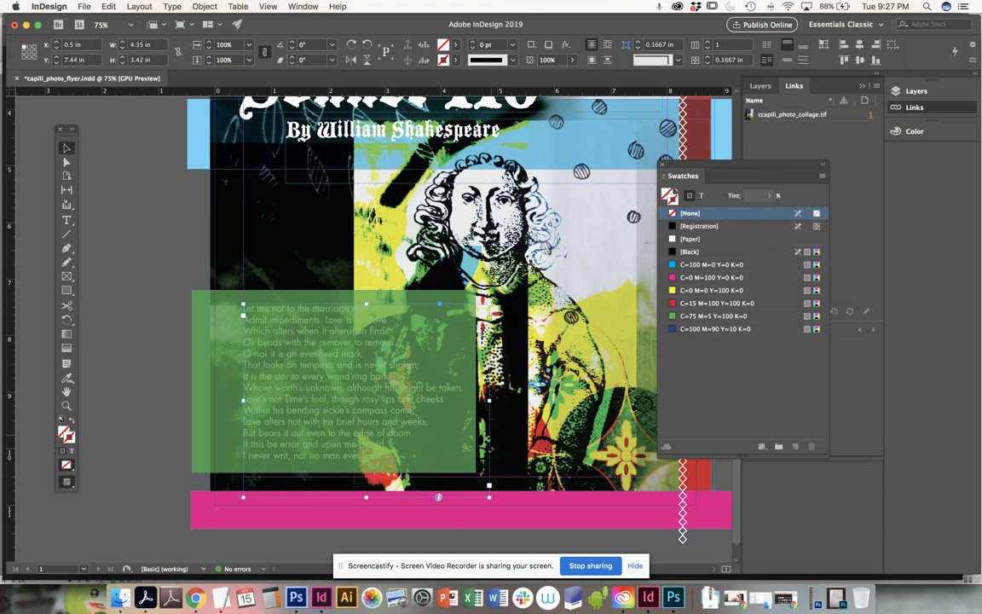
click(198, 7)
mouse_move(230, 43)
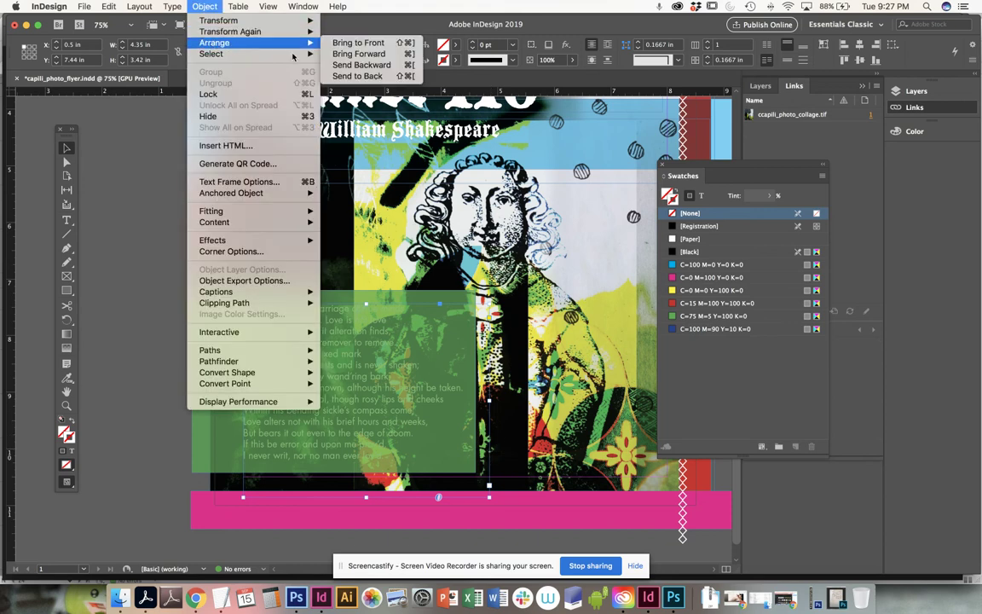
click(341, 41)
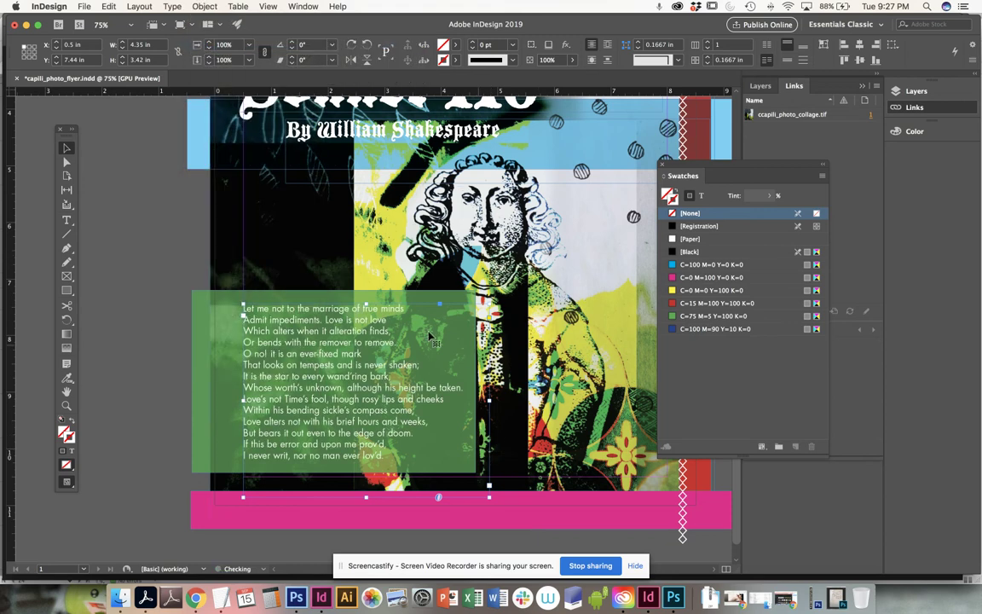
click(69, 221)
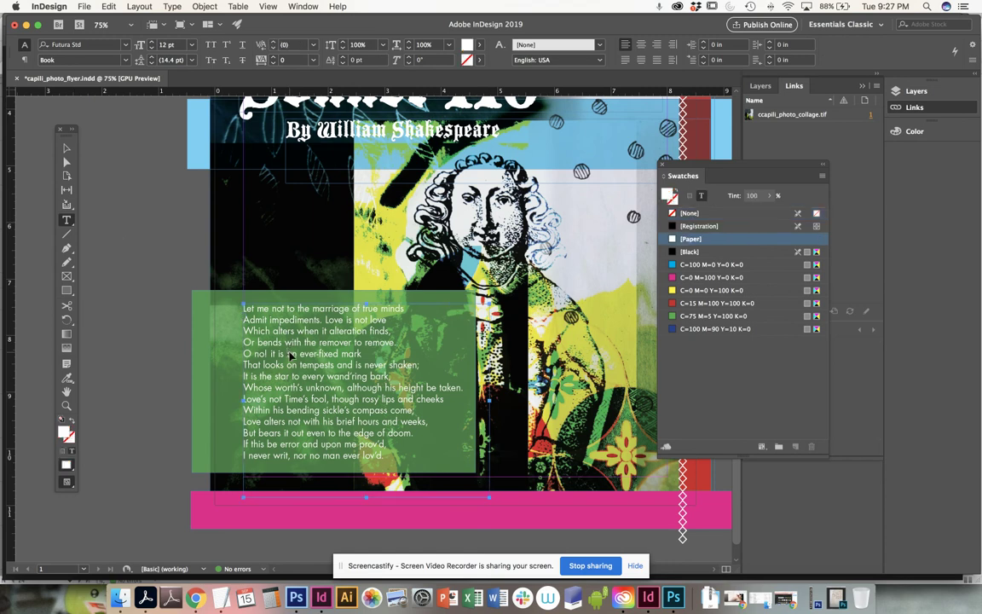
click(67, 147)
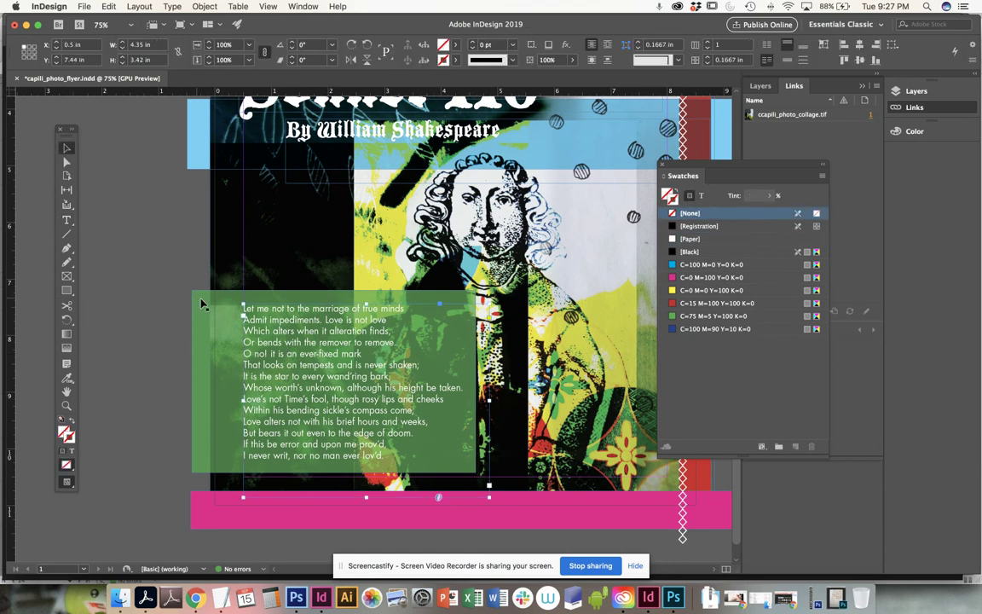
Step: Darken the green C=75 M=5 Y=100 swatch by setting its black value to 10%, leaving nothing selected
click(673, 317)
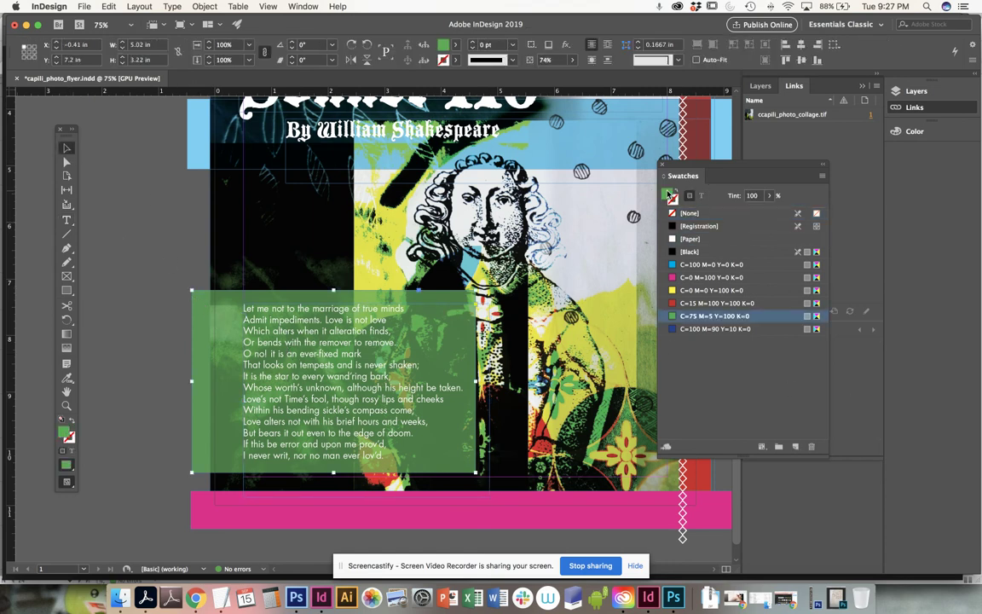
double_click(673, 316)
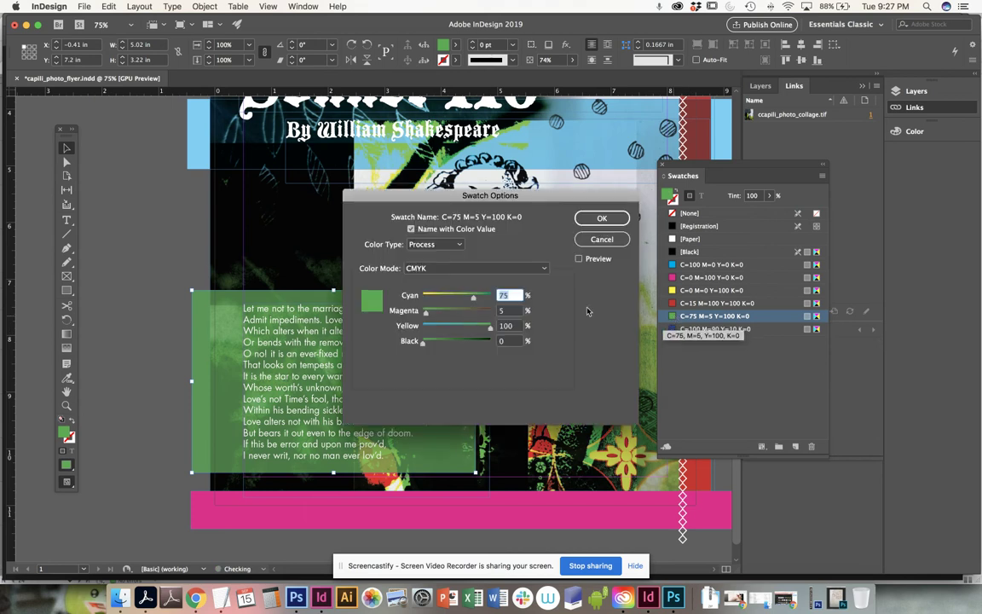
key(Tab)
key(Tab)
key(Tab)
text(10)
key(Return)
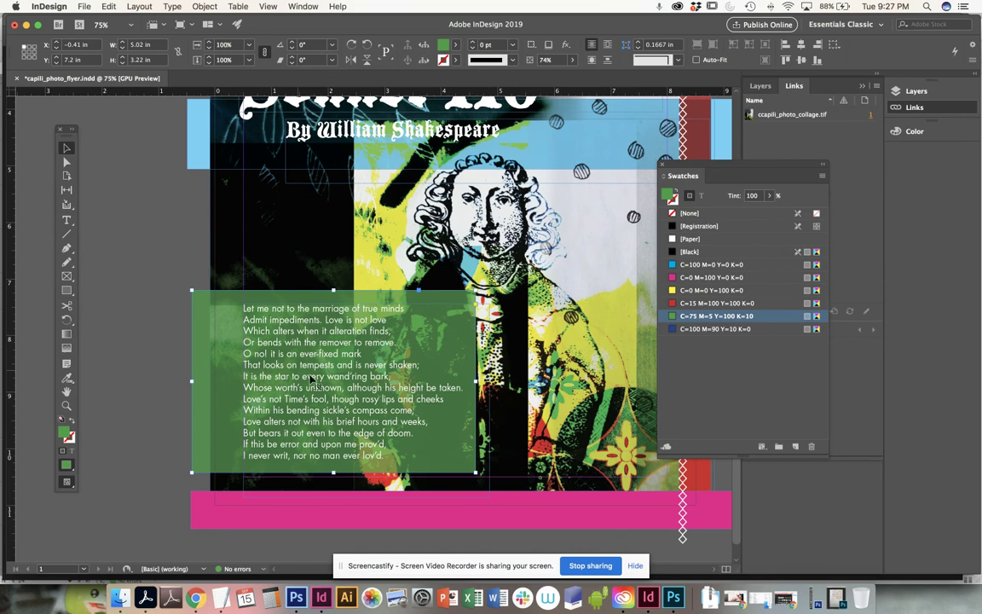
click(147, 208)
click(456, 332)
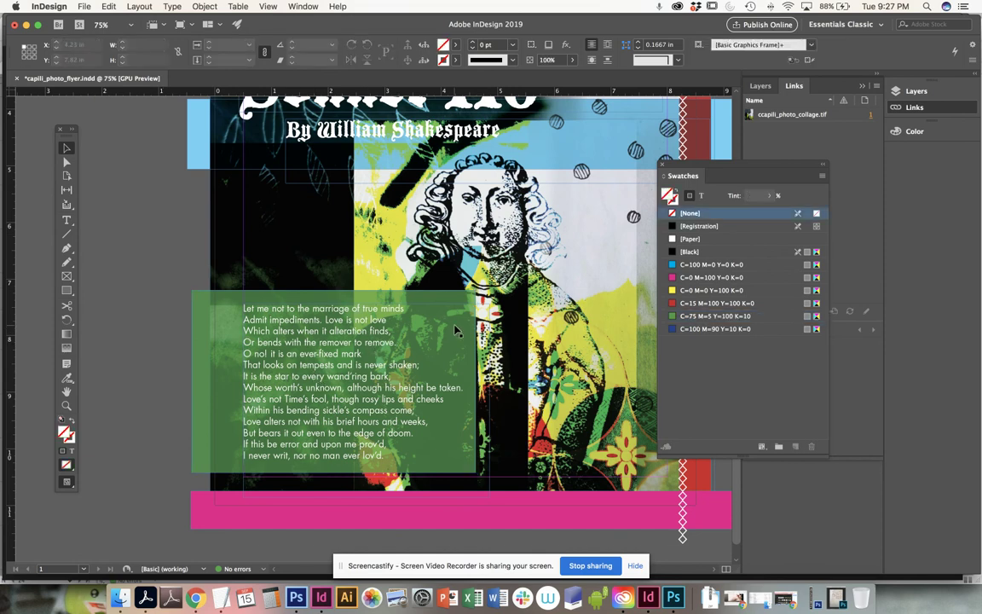
Step: Save the flyer document and show the whole page at 50% zoom
click(456, 331)
key(super+minus)
key(super+s)
key(super+minus)
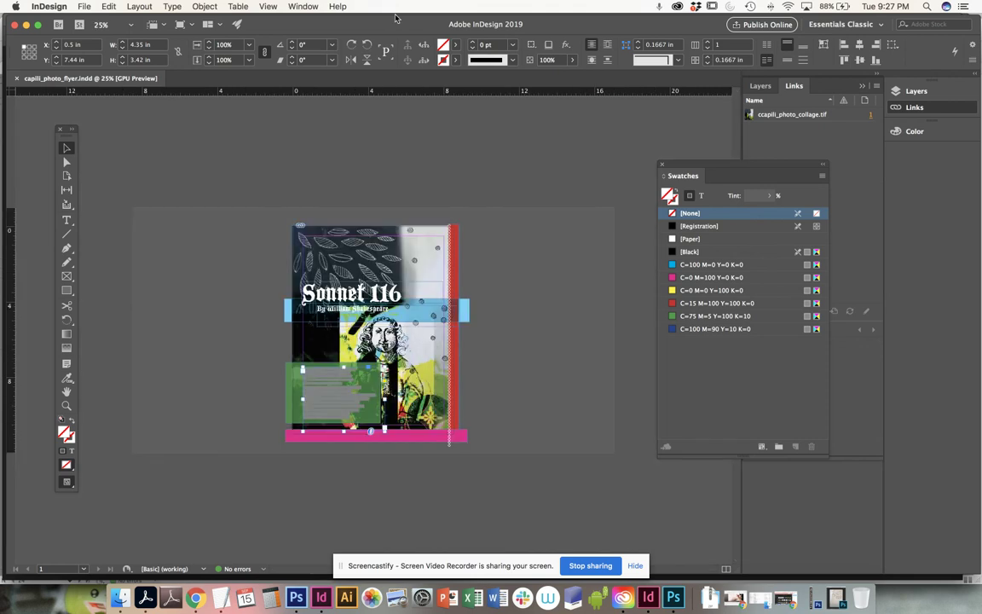
key(super+equal)
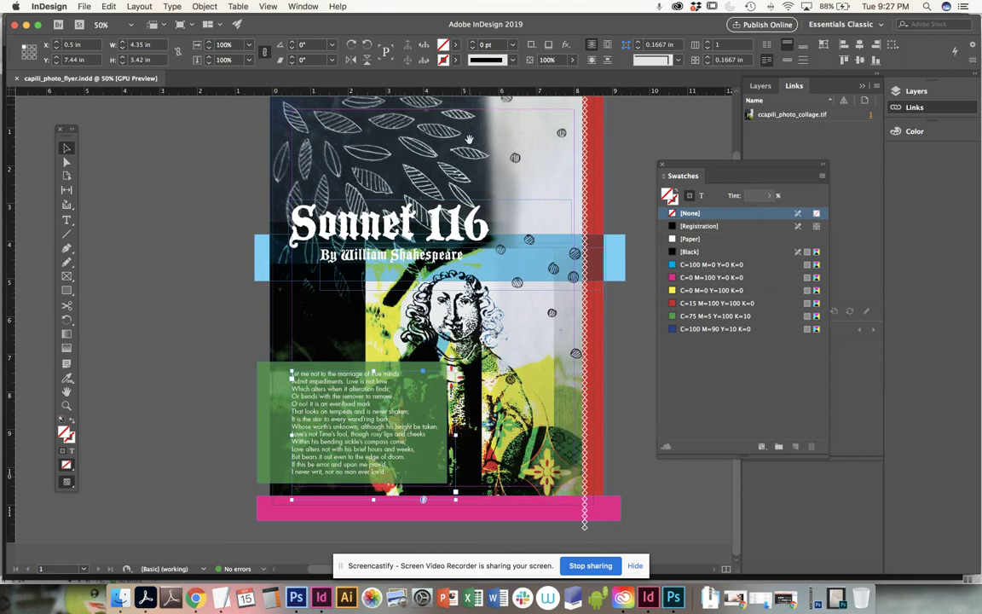
scroll(424, 226, right, 2)
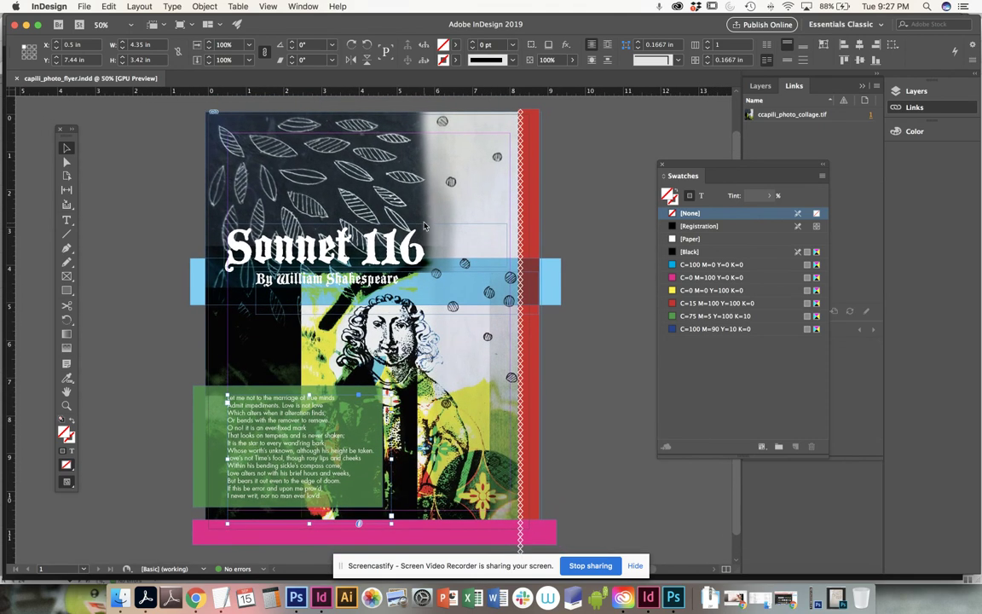
Step: Switch the screen mode to Preview to view the trimmed flyer with nothing selected
click(267, 6)
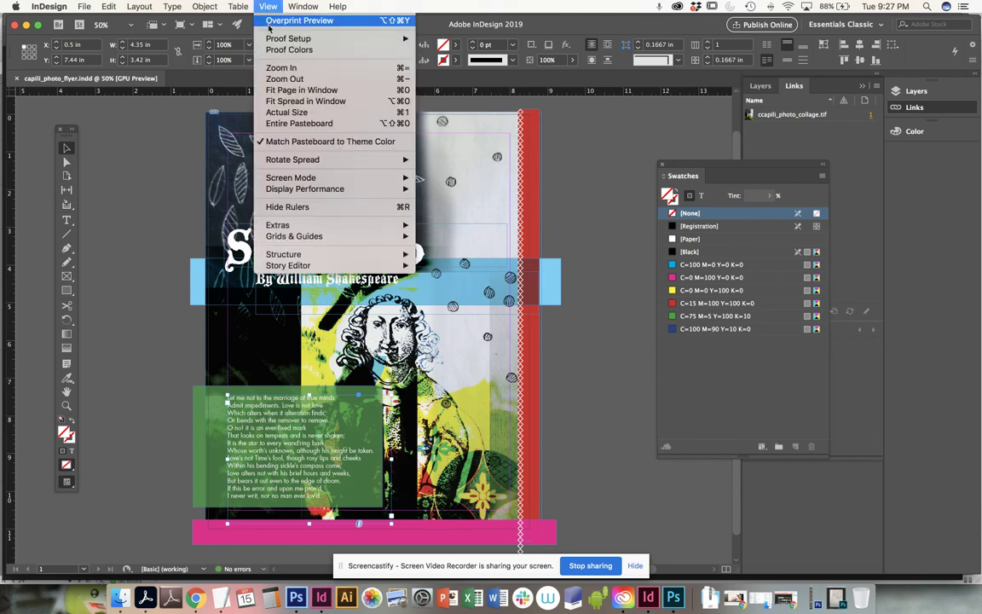
mouse_move(286, 177)
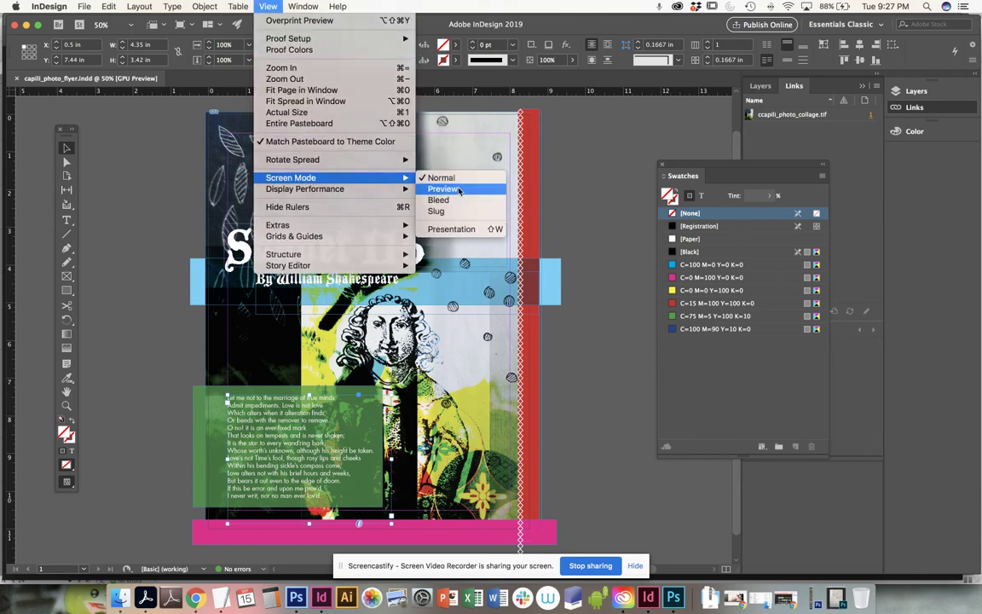
click(460, 190)
click(586, 238)
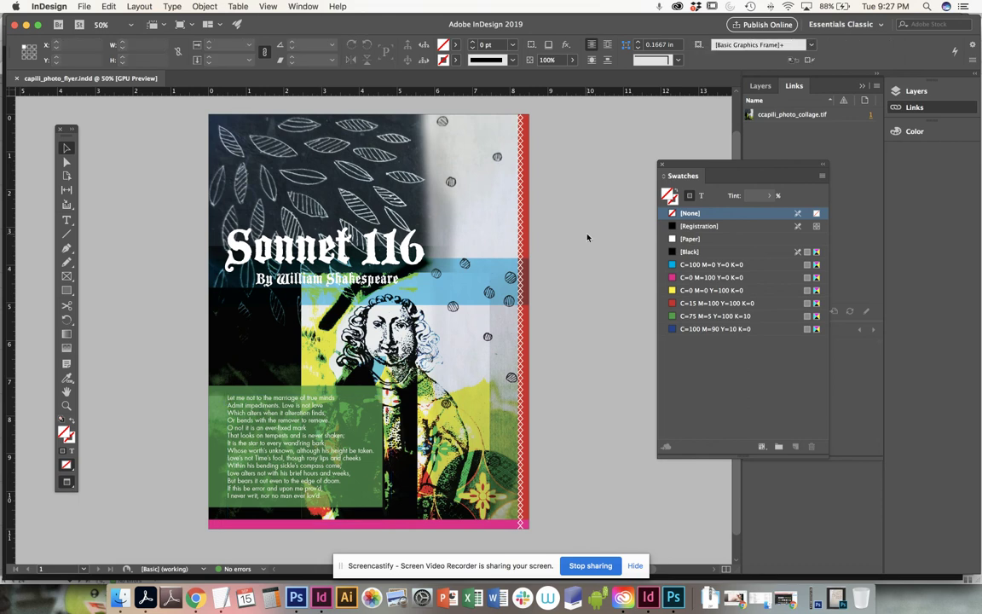
Step: Nudge the magenta band along the page's lower edge upward to a Y position of about 10.67 in
click(443, 524)
key(Up)
key(Up)
key(Up)
key(Up)
key(Up)
key(Up)
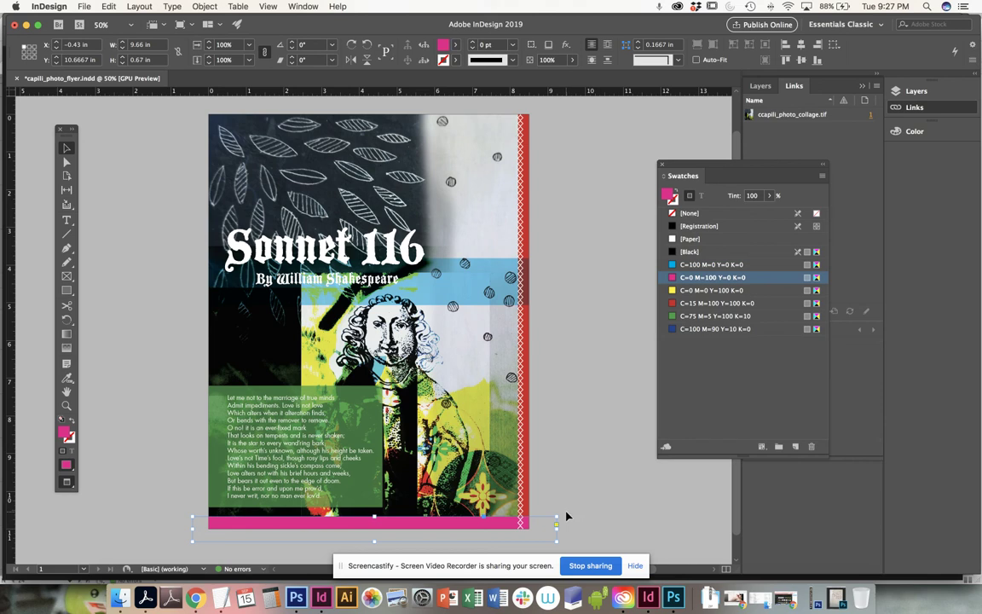
Step: Tilt the magenta band by about 1° and extend its upper edge to a height of about 1.32 in
drag(561, 513, 559, 510)
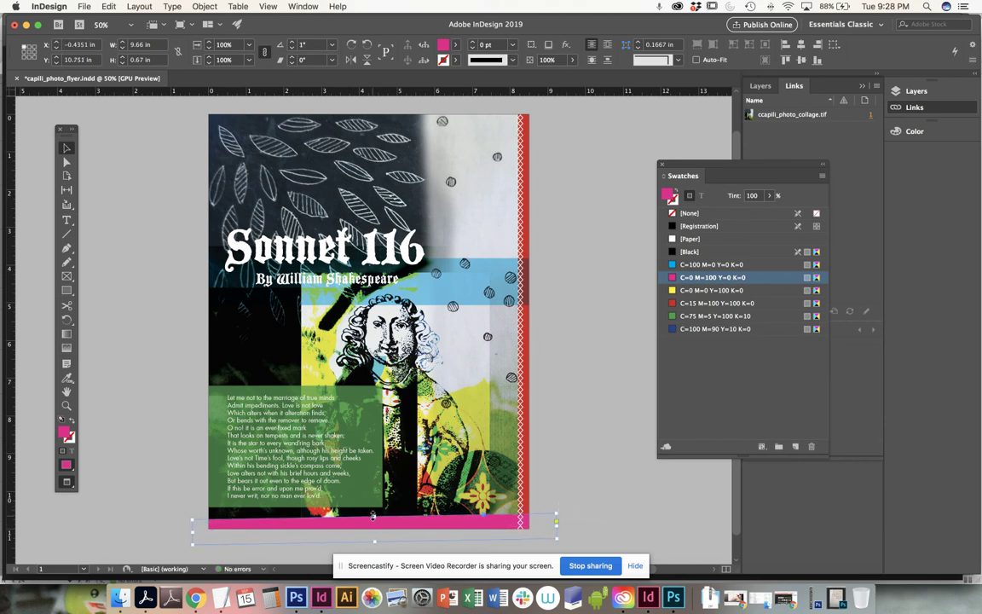
drag(372, 516, 373, 497)
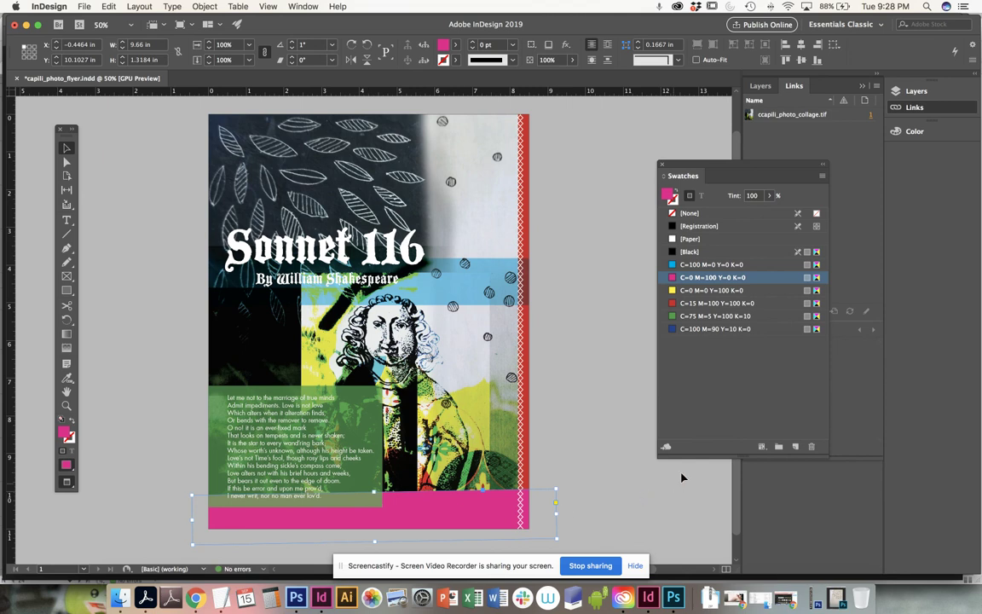
Step: Set the magenta band's blending mode to Multiply at 100% opacity with the Transparency effect and save the document
click(265, 7)
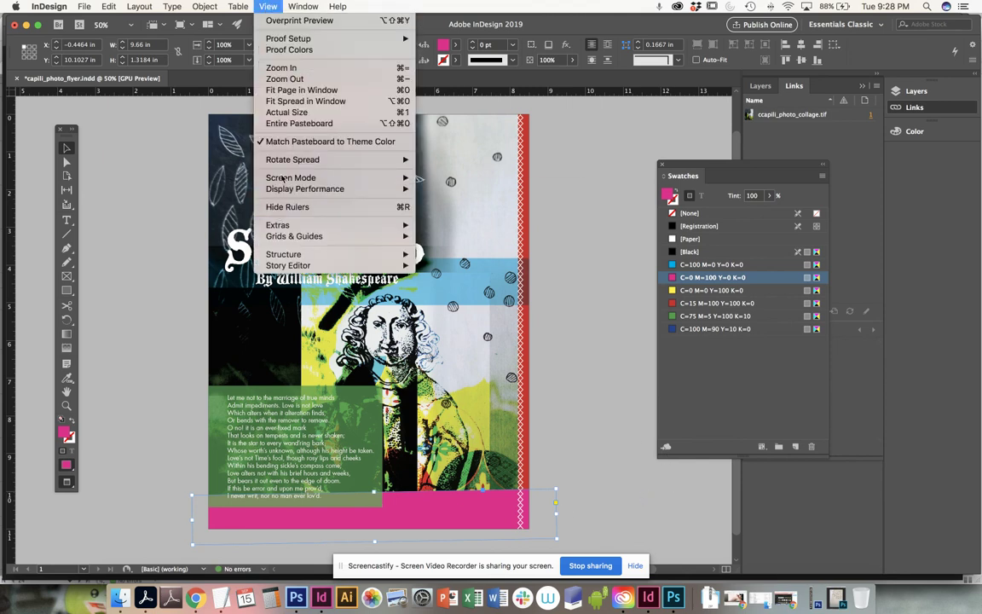
mouse_move(226, 5)
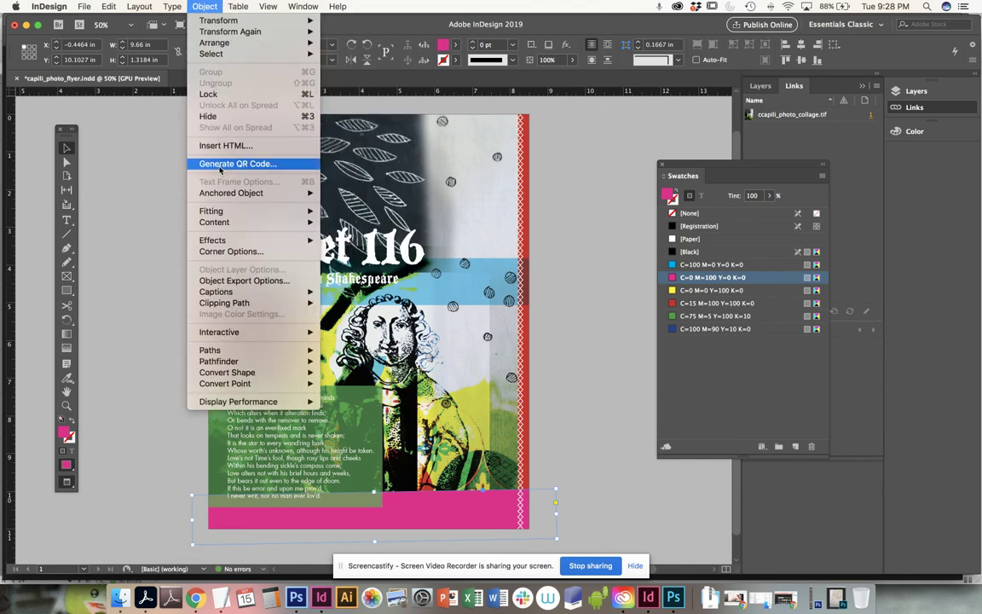
mouse_move(227, 213)
mouse_move(213, 240)
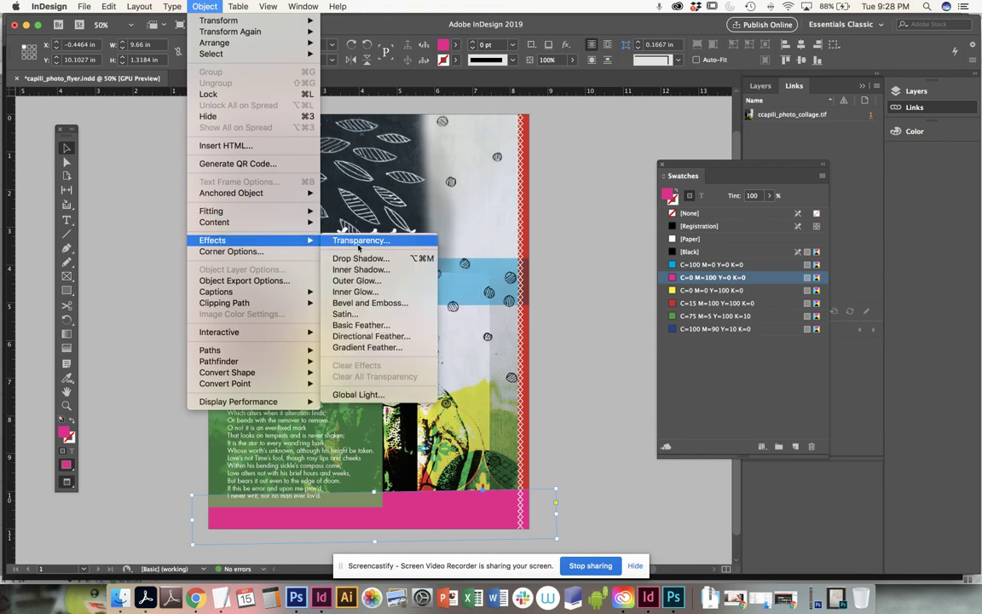
click(359, 241)
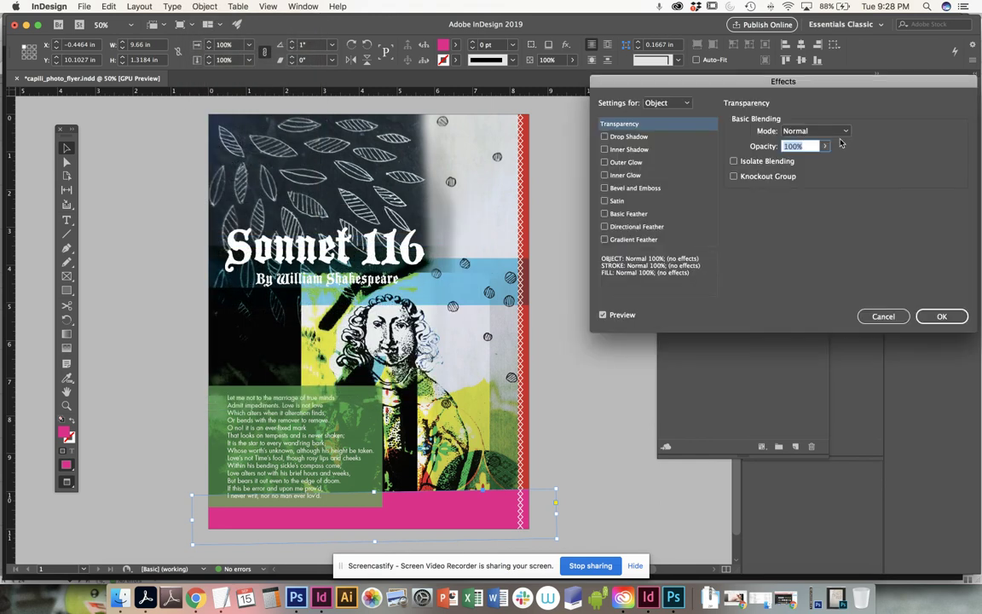
click(845, 132)
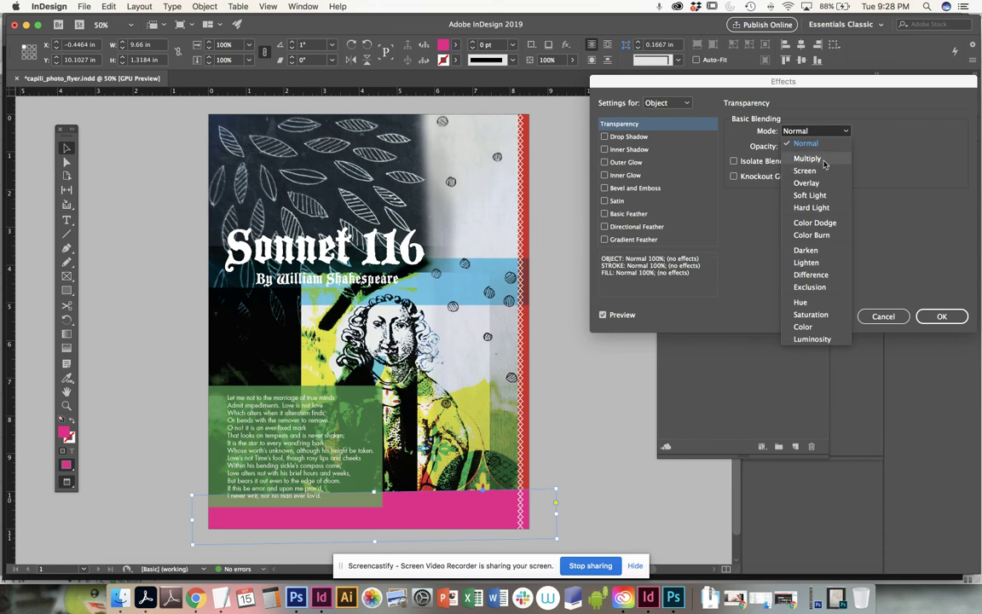
click(824, 162)
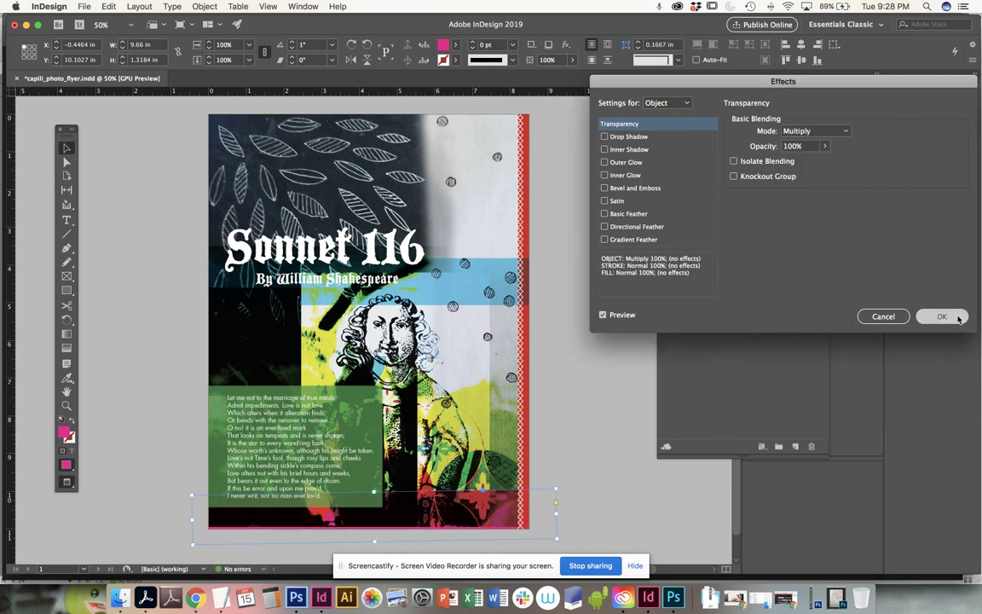
click(944, 316)
click(588, 222)
key(super+s)
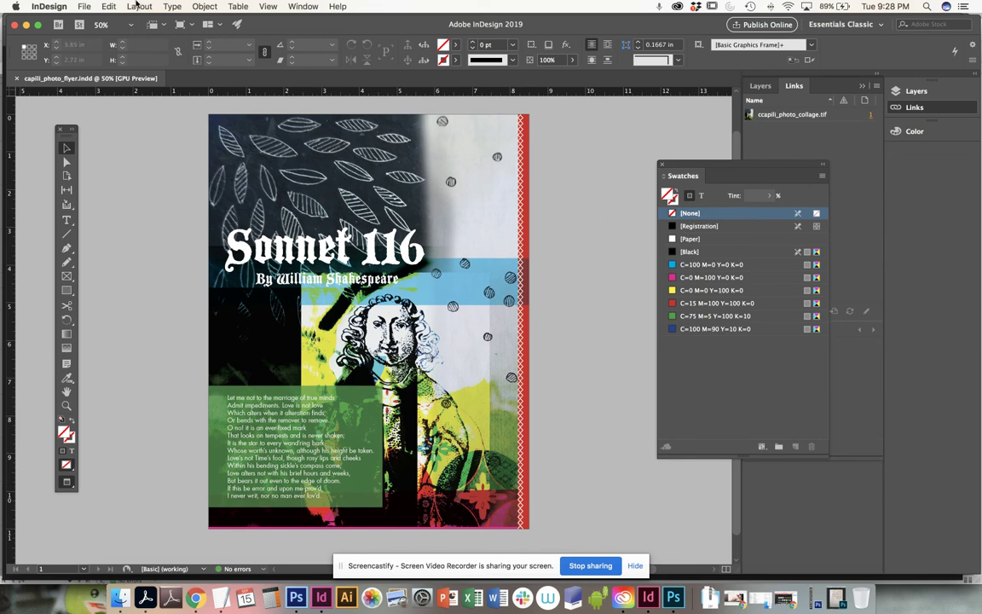
Step: Export the flyer as a High-quality 300 ppi RGB JPEG into the DSGN_115_photoshop_flyer folder under the document's name, and save the document
click(84, 7)
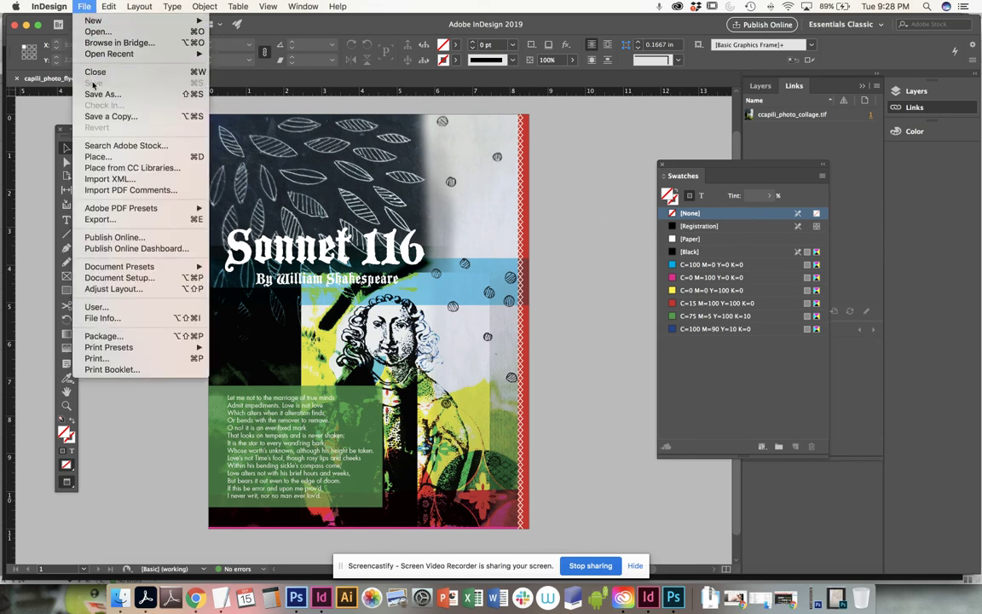
key(Escape)
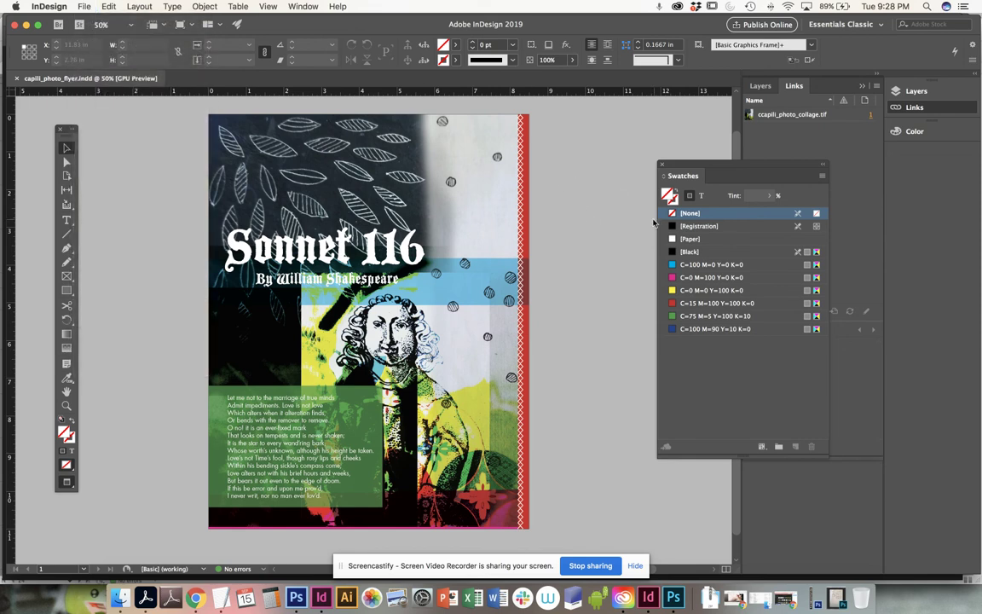
click(83, 7)
click(82, 7)
click(82, 7)
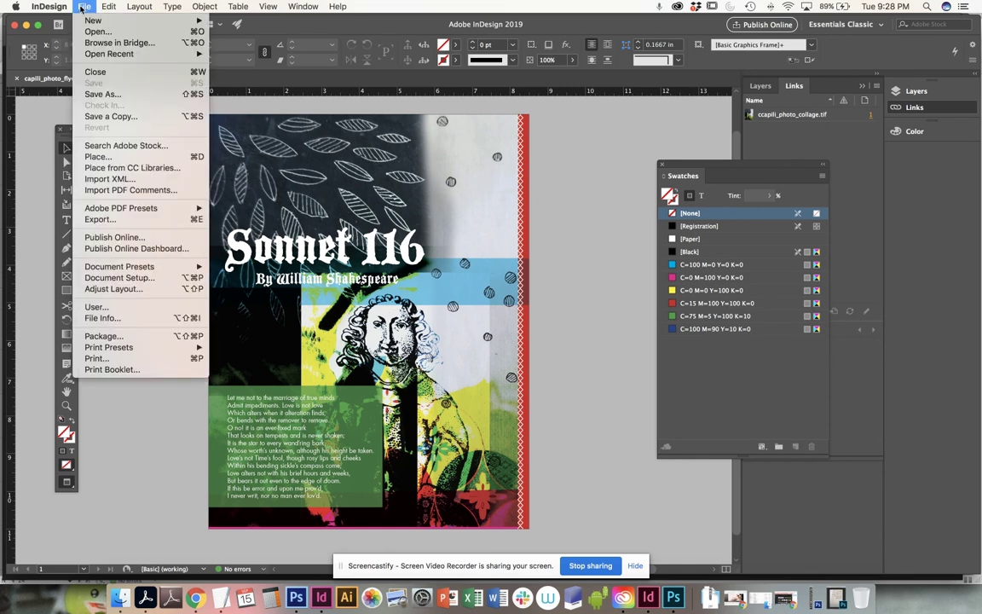
click(101, 220)
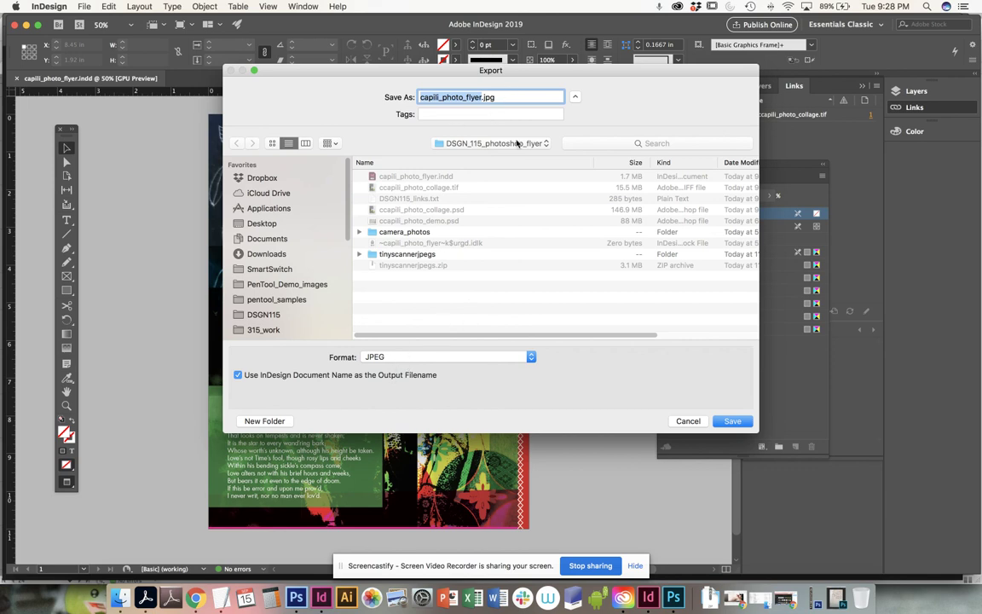
click(733, 423)
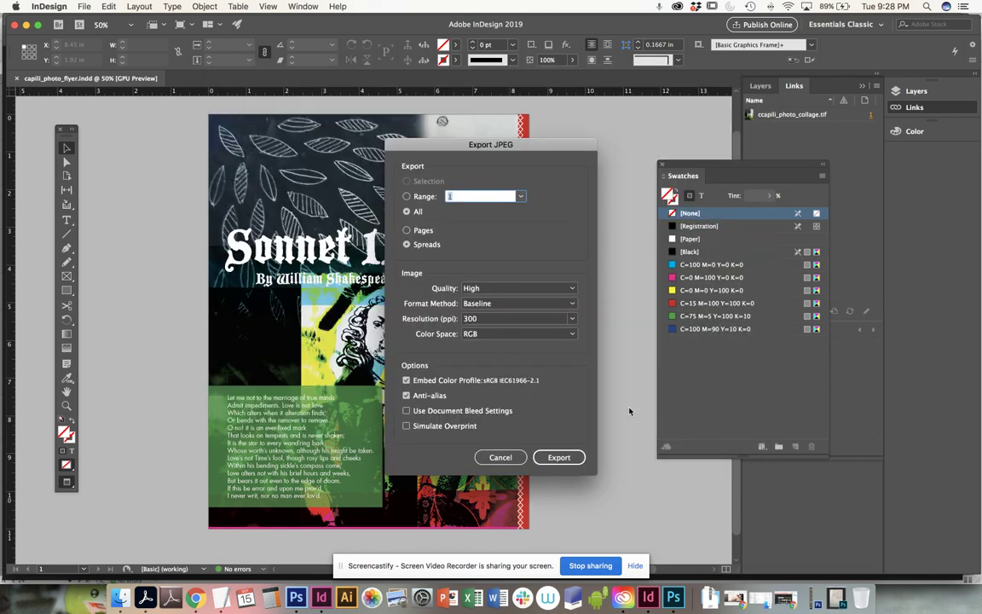
click(566, 460)
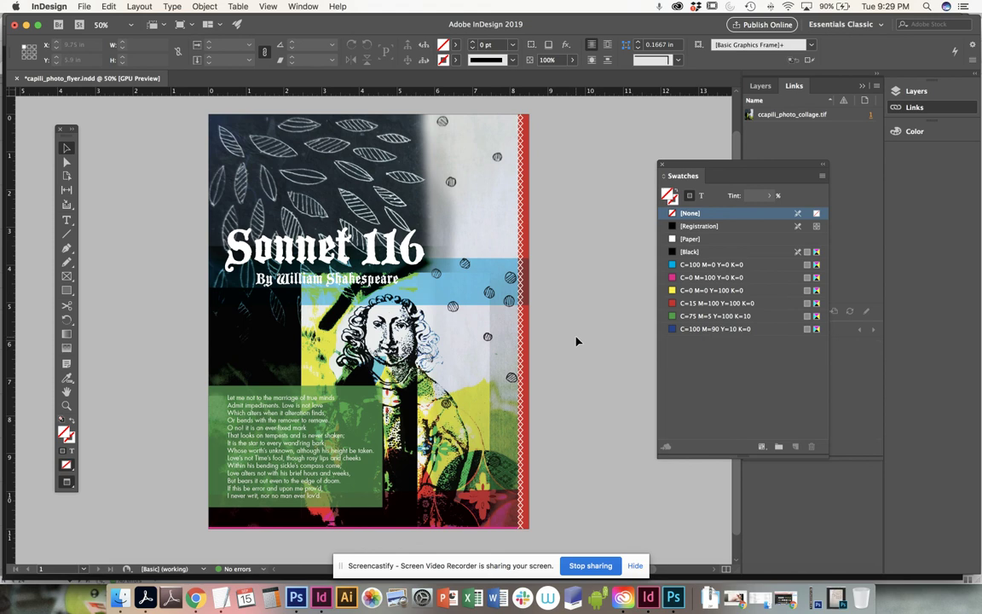
key(super+s)
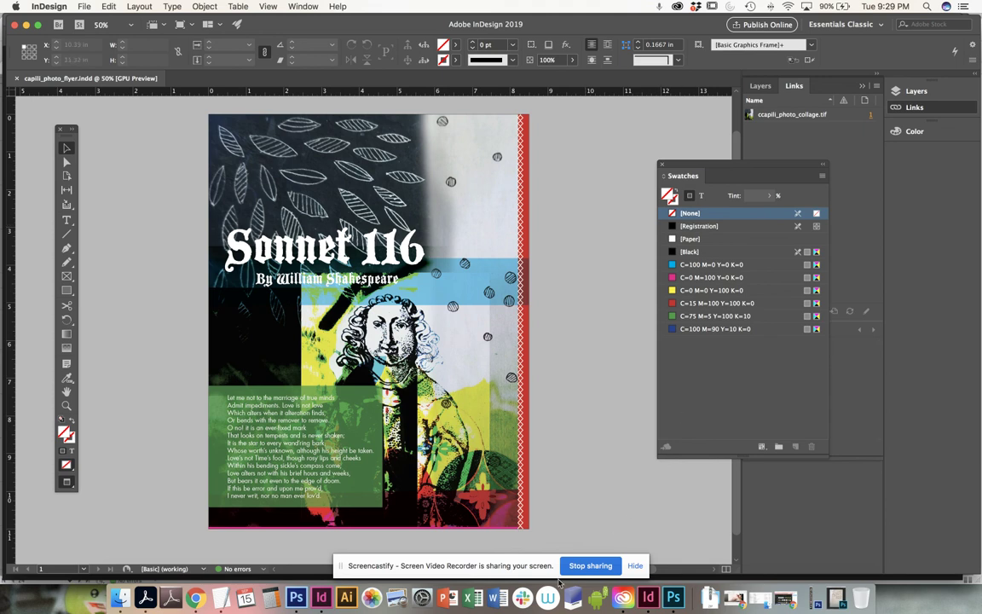
click(590, 566)
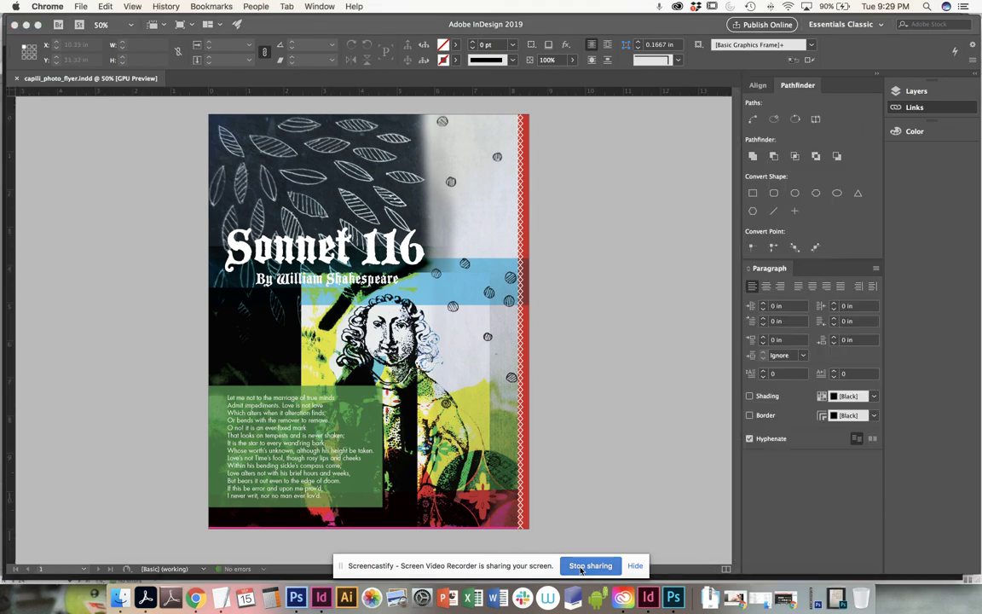